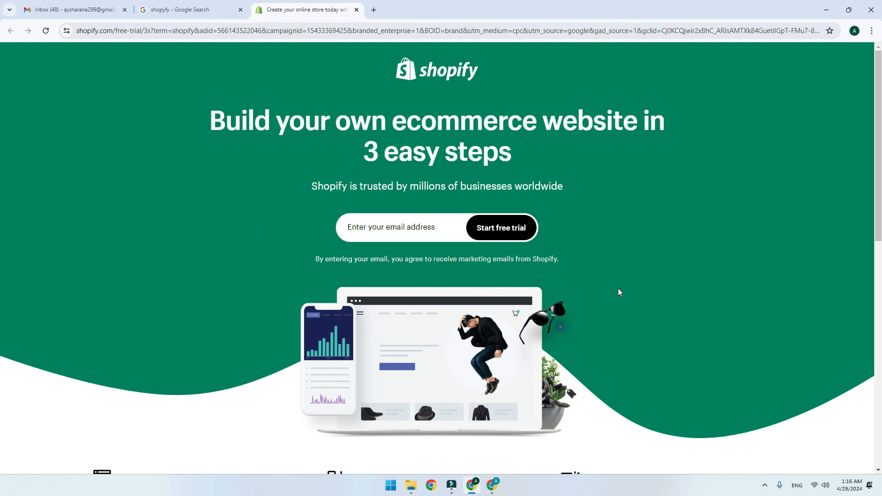
# Enter the account e-mail address on the Shopify sign-up page and start the free trial
pyautogui.scroll(-5, 616, 283)
pyautogui.scroll(5, 616, 283)
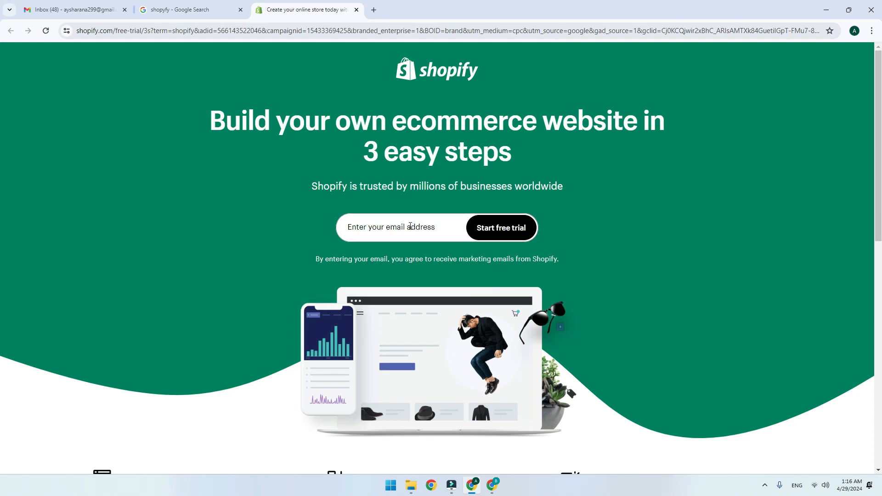
pyautogui.click(417, 222)
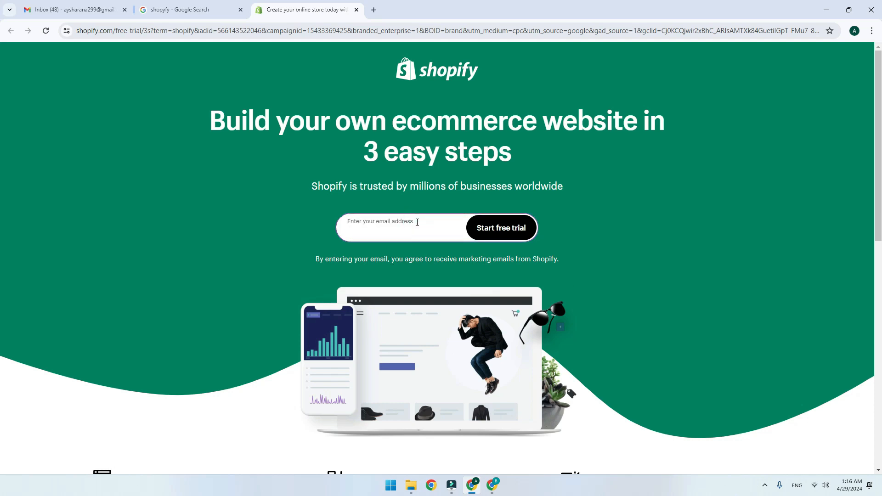
pyautogui.hotkey('ctrl', 'v')
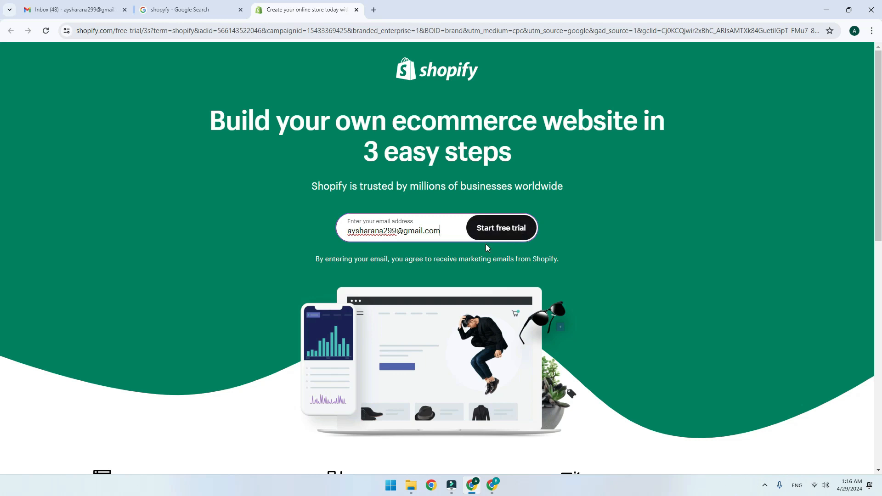
pyautogui.click(504, 230)
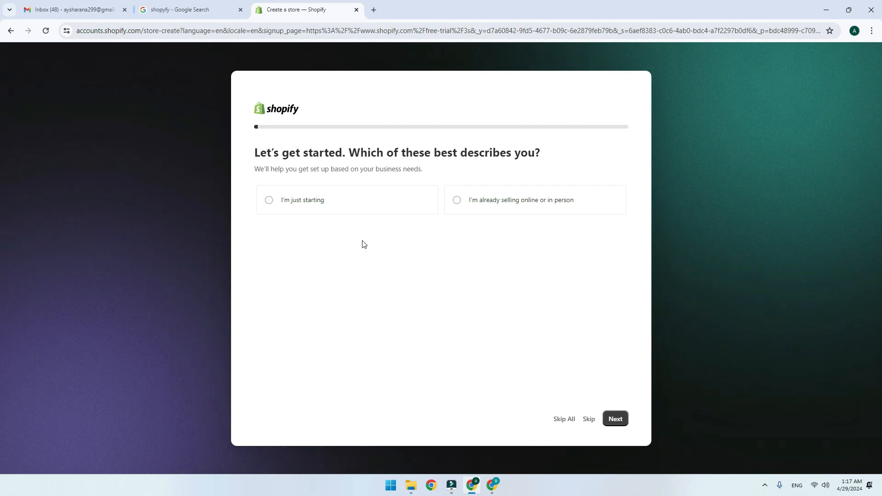
# Answer "I'm just starting" in the store setup, skip all remaining questions and accept Pakistan as the business location
pyautogui.click(382, 212)
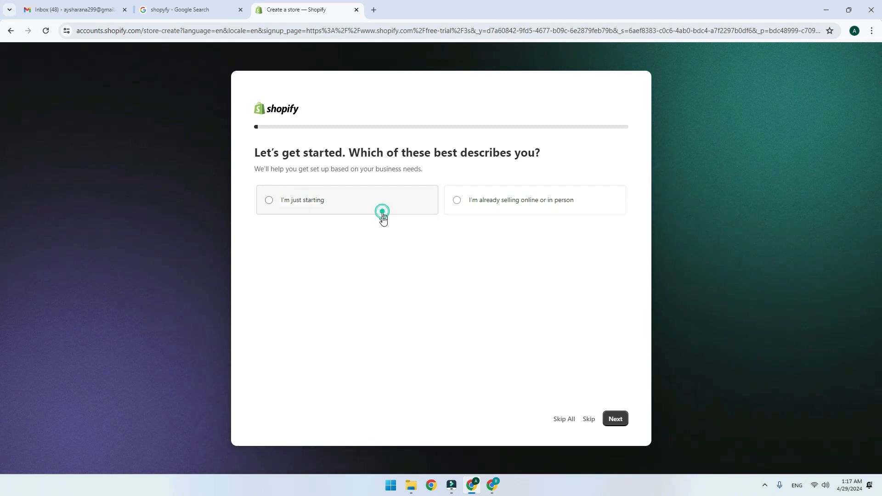
pyautogui.click(616, 419)
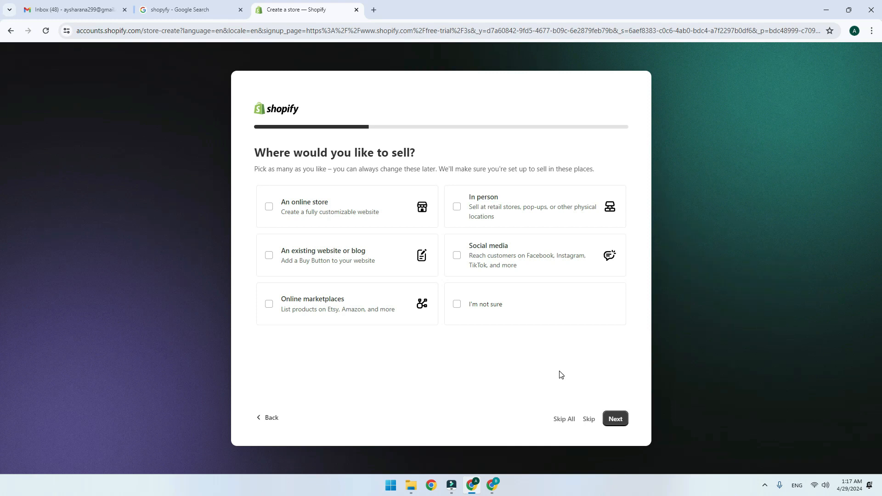
pyautogui.click(565, 418)
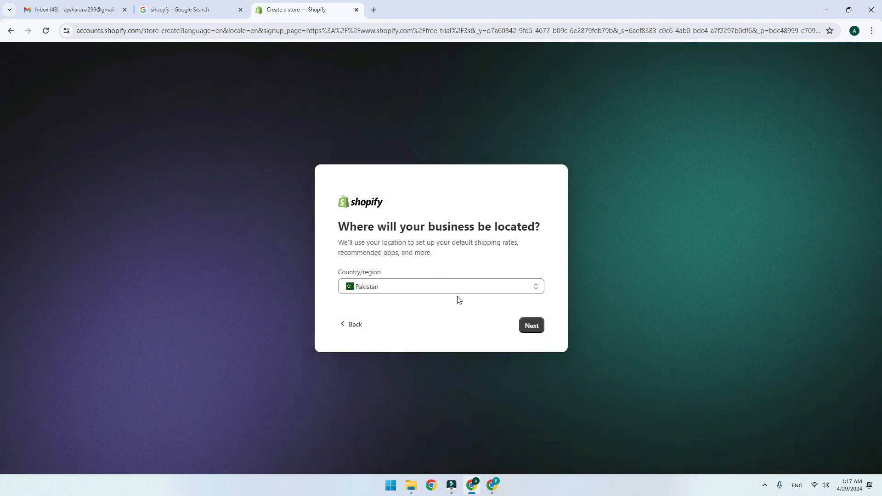
pyautogui.click(527, 329)
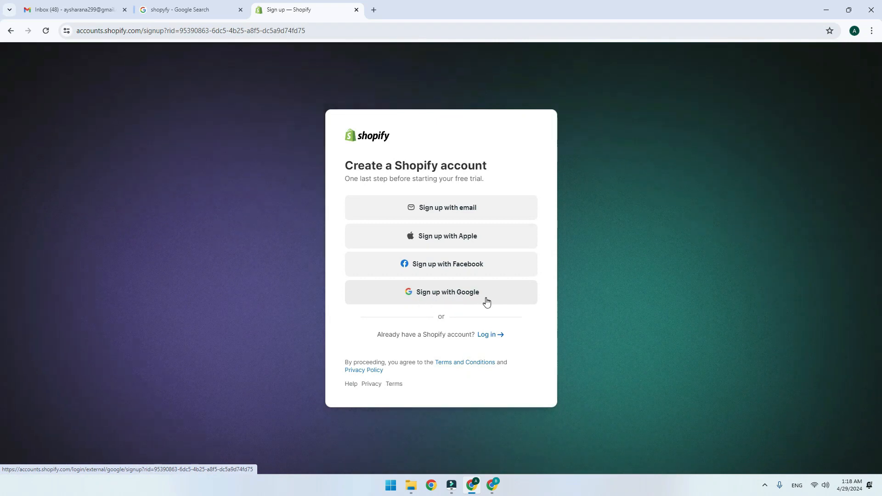
# Sign up for the Shopify account with Google, using the existing Google account, and consent to the sign-in
pyautogui.click(478, 293)
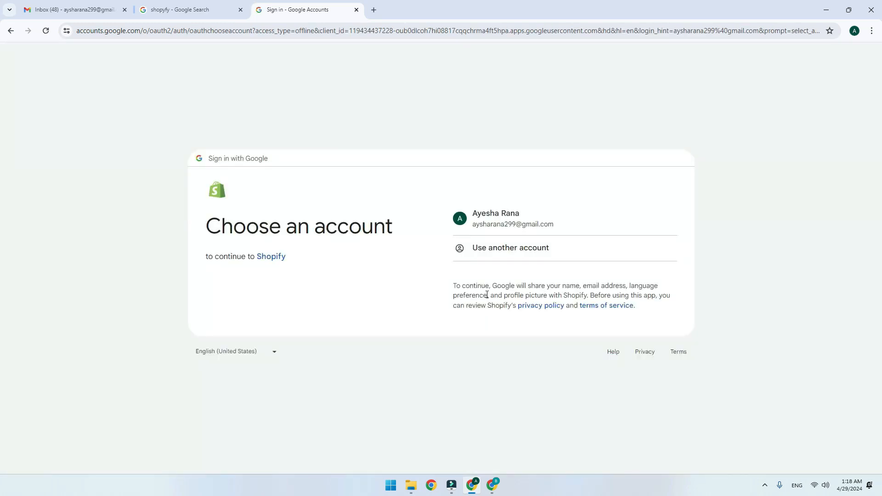
pyautogui.click(563, 210)
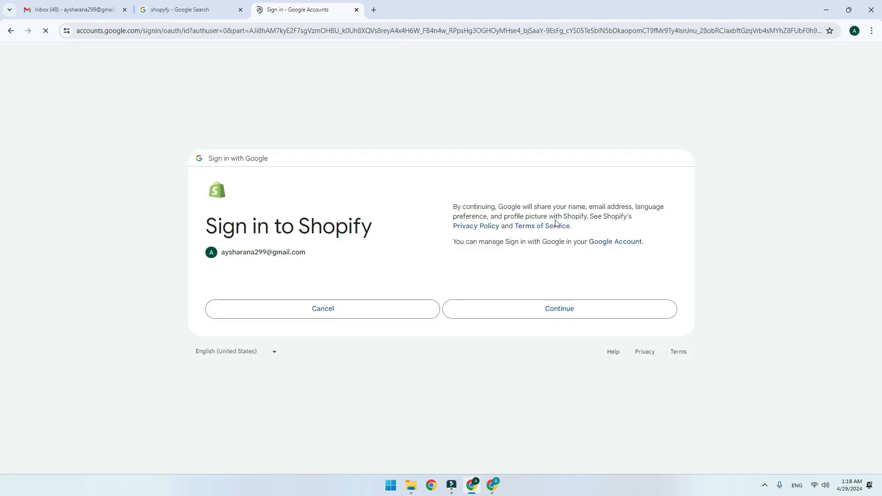
pyautogui.click(548, 309)
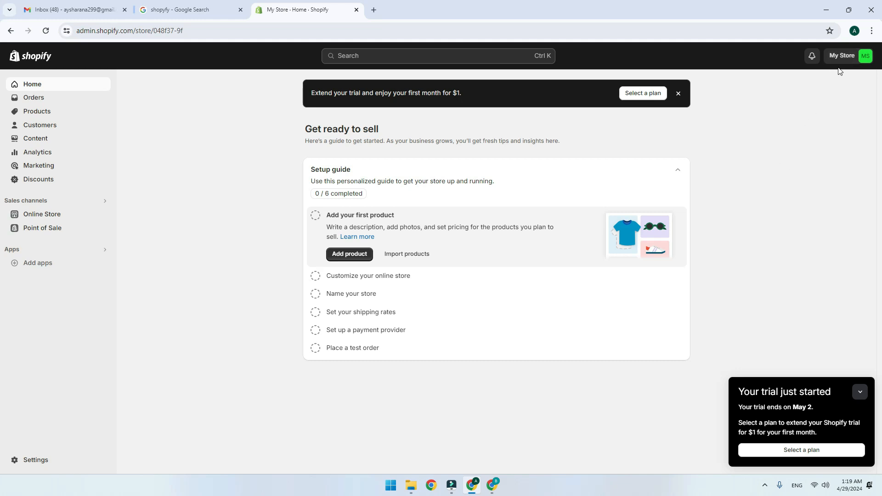
pyautogui.click(860, 60)
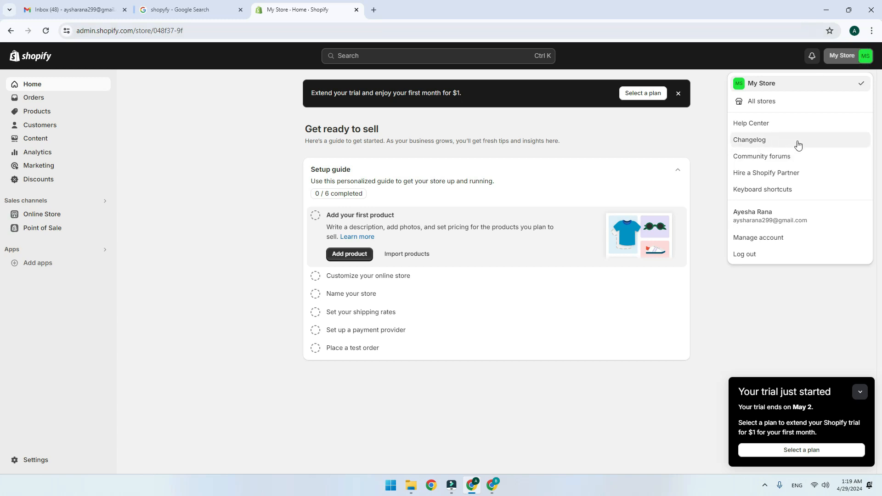
pyautogui.click(779, 297)
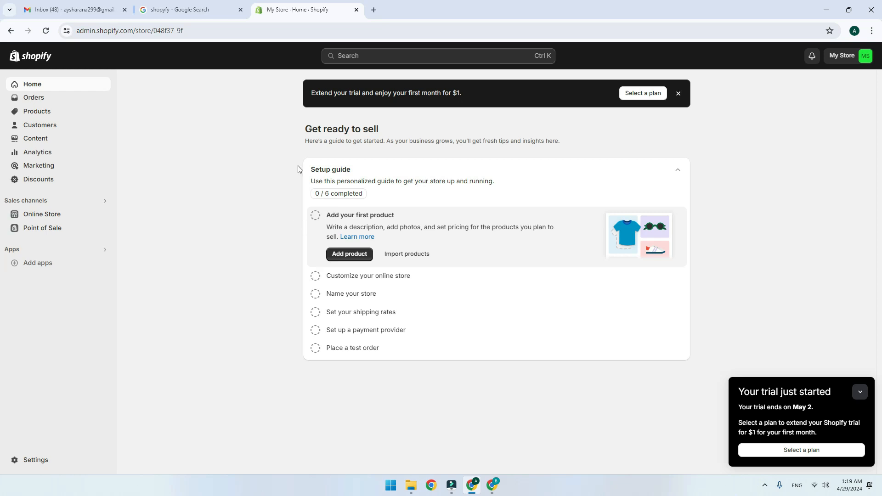
# View the storefront from the Online Store themes page and look through its home page down to the featured products
pyautogui.click(78, 214)
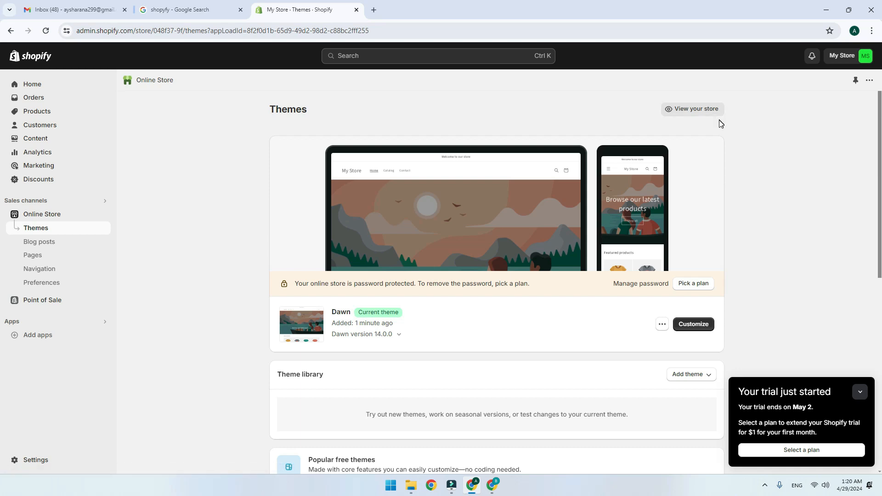
pyautogui.click(691, 110)
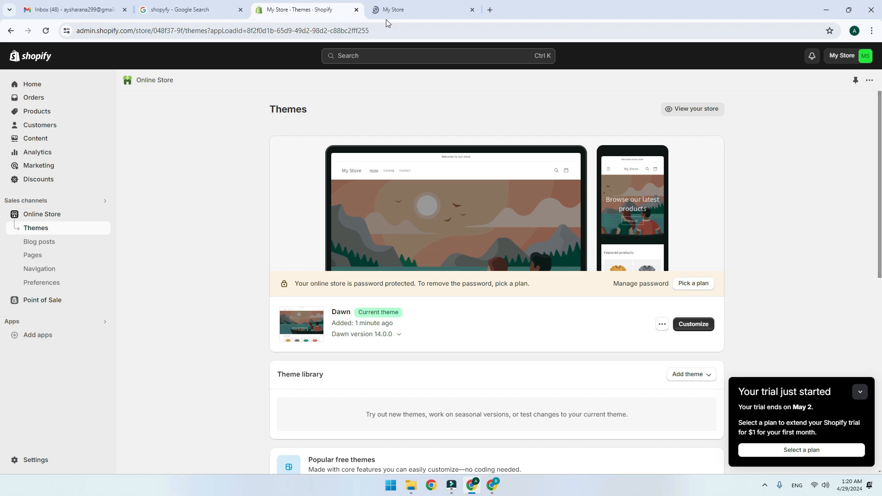
pyautogui.click(413, 5)
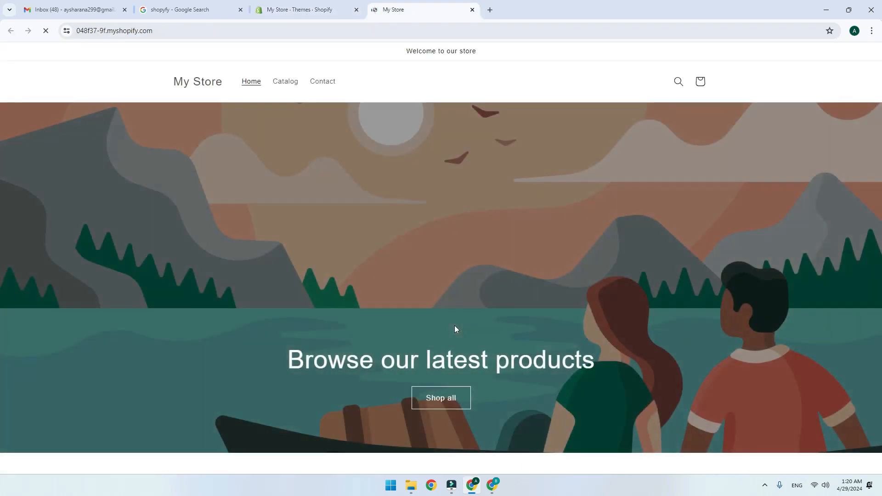
pyautogui.scroll(-7, 455, 330)
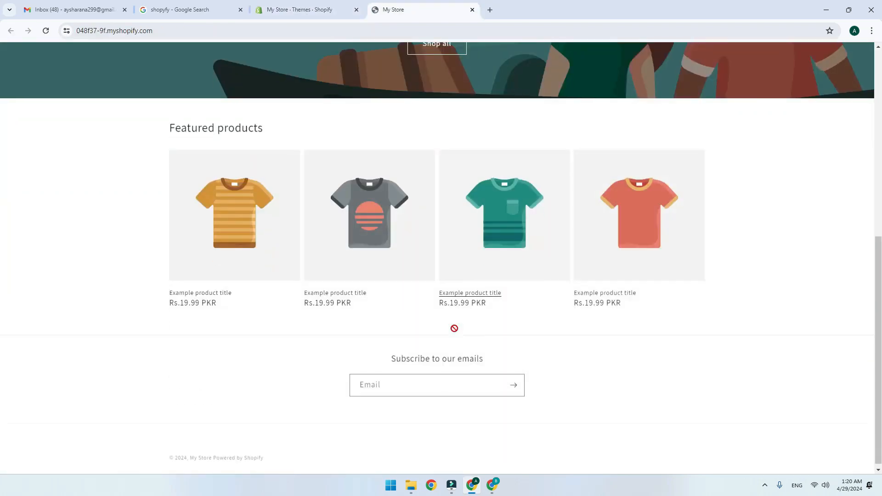
pyautogui.scroll(-8, 667, 250)
pyautogui.scroll(2, 299, 306)
pyautogui.scroll(-2, 305, 303)
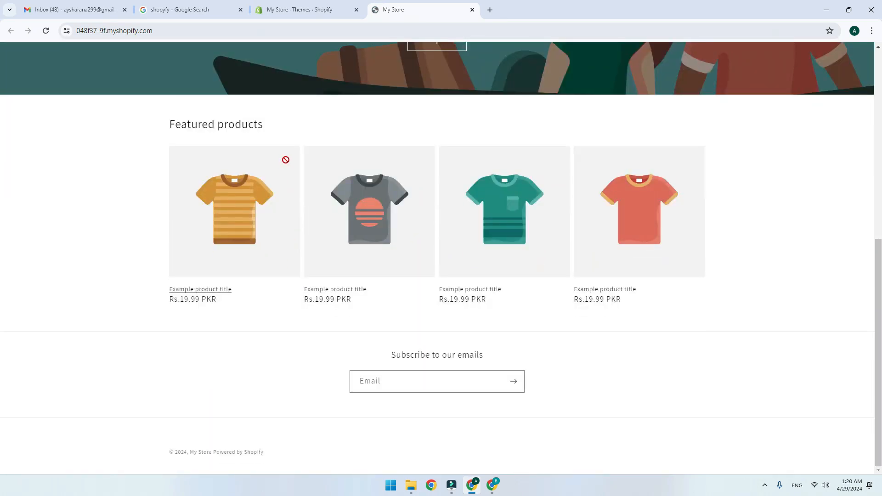
pyautogui.scroll(6, 279, 119)
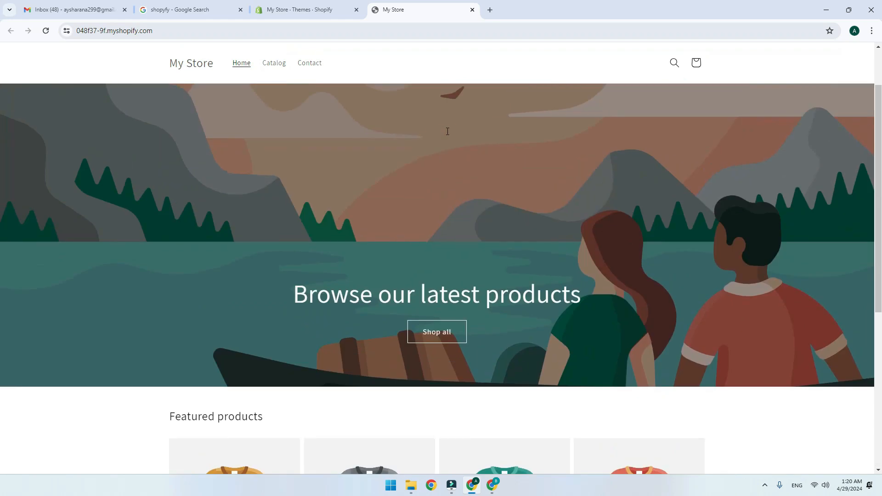
pyautogui.click(181, 30)
pyautogui.hotkey('ctrl', 'c')
pyautogui.press('BackSpace')
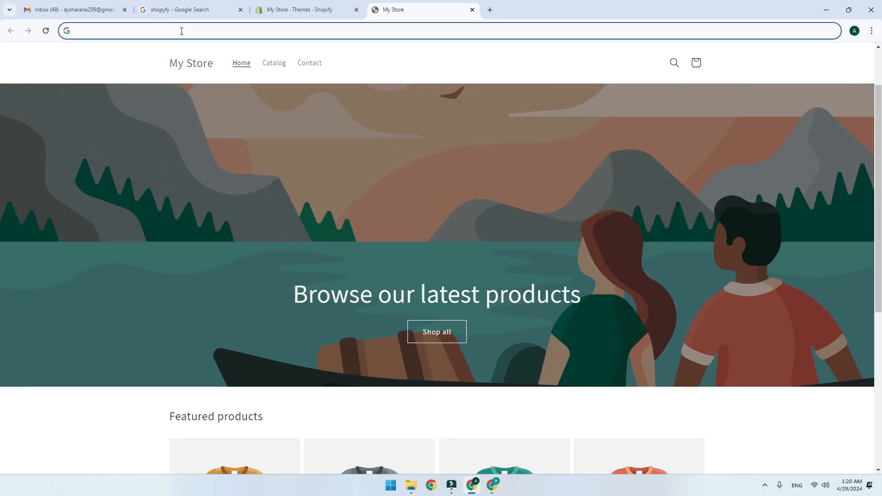
pyautogui.hotkey('ctrl', 'v')
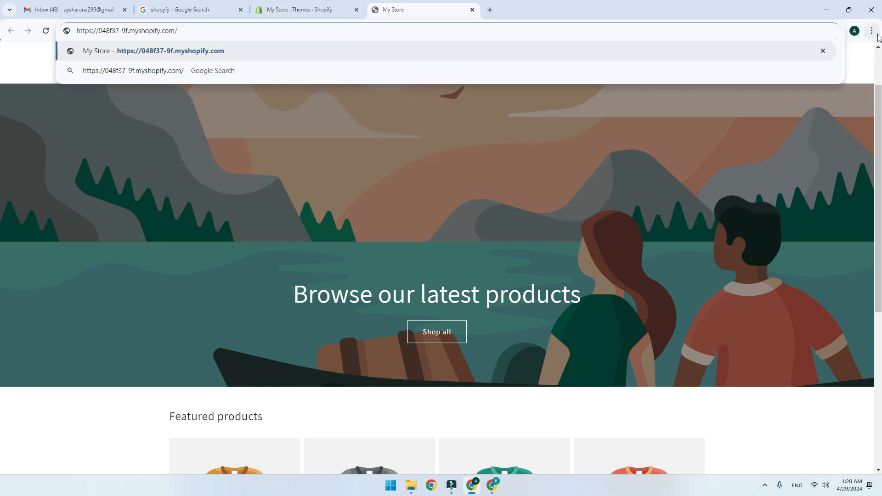
pyautogui.click(872, 31)
pyautogui.click(833, 74)
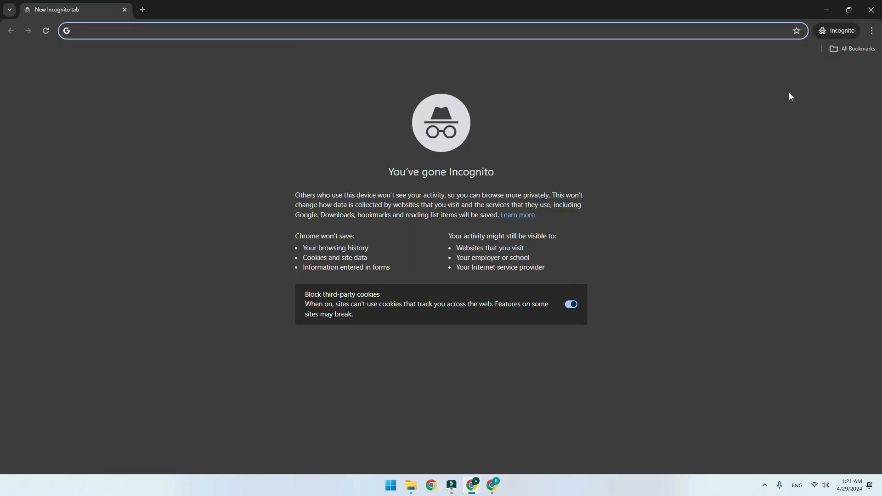
pyautogui.hotkey('ctrl', 'v')
pyautogui.press('Return')
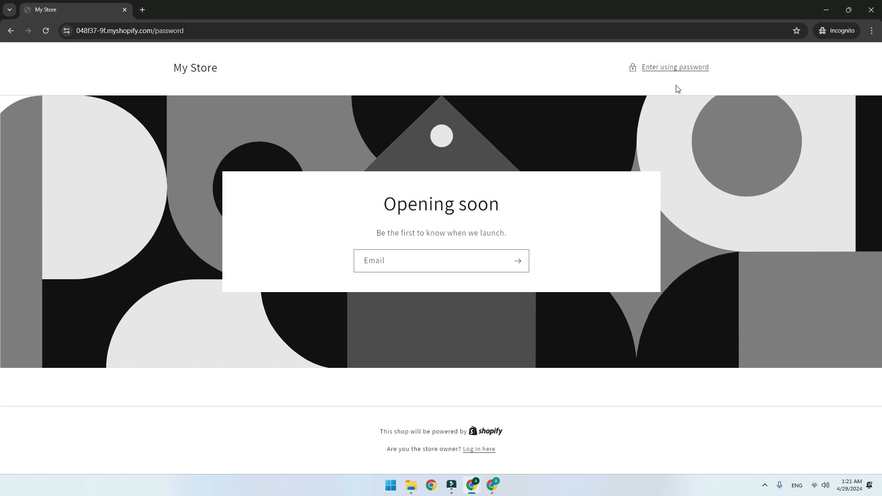
pyautogui.click(671, 68)
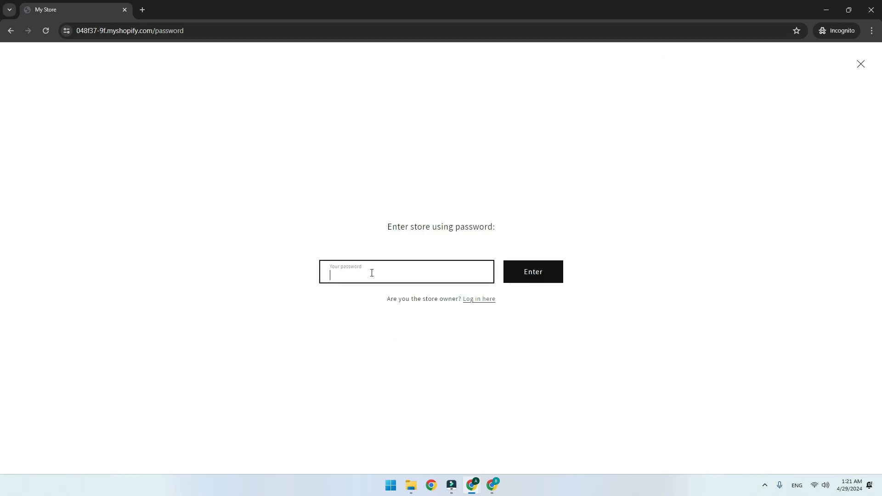
# Switch back to the Shopify admin and copy the storefront password from the Password protection section of the Online Store preferences
pyautogui.moveTo(475, 489)
pyautogui.click(406, 447)
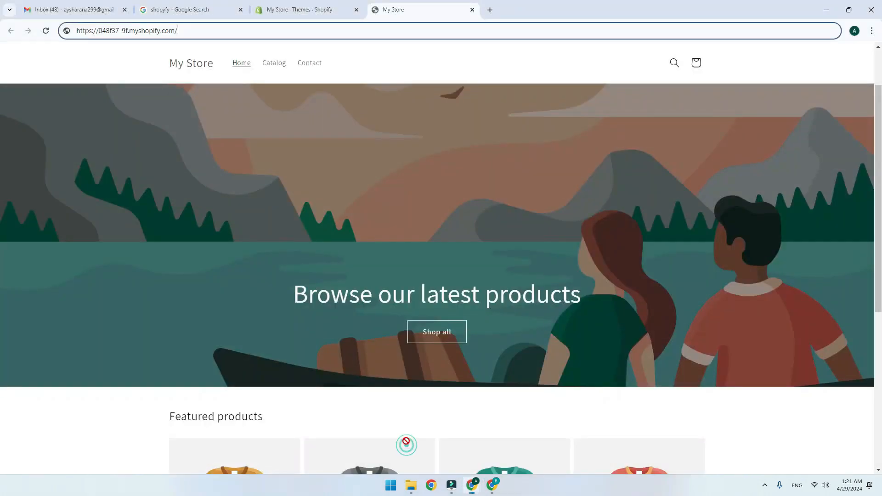
pyautogui.click(278, 4)
pyautogui.scroll(-8, 554, 278)
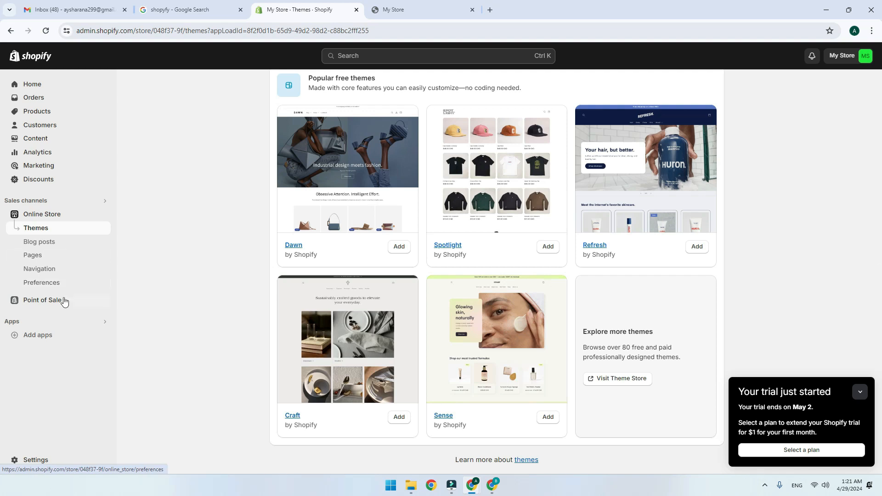
pyautogui.click(52, 282)
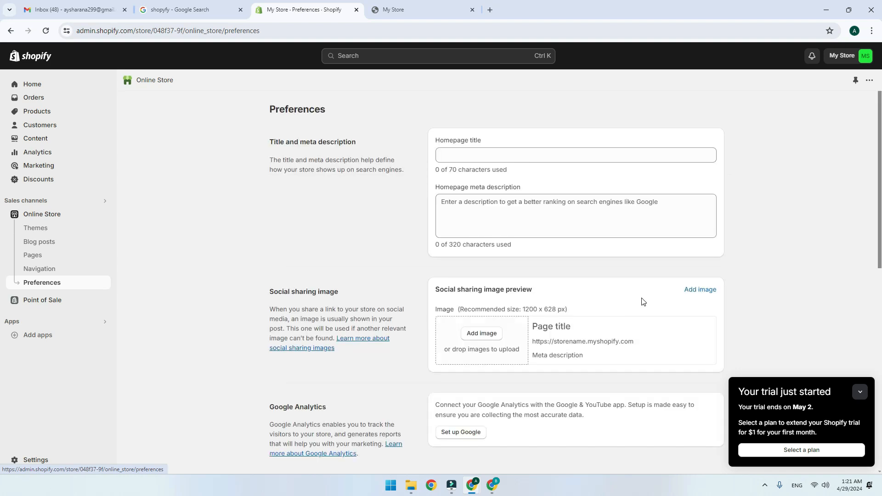
pyautogui.scroll(-6, 596, 286)
pyautogui.scroll(-2, 595, 286)
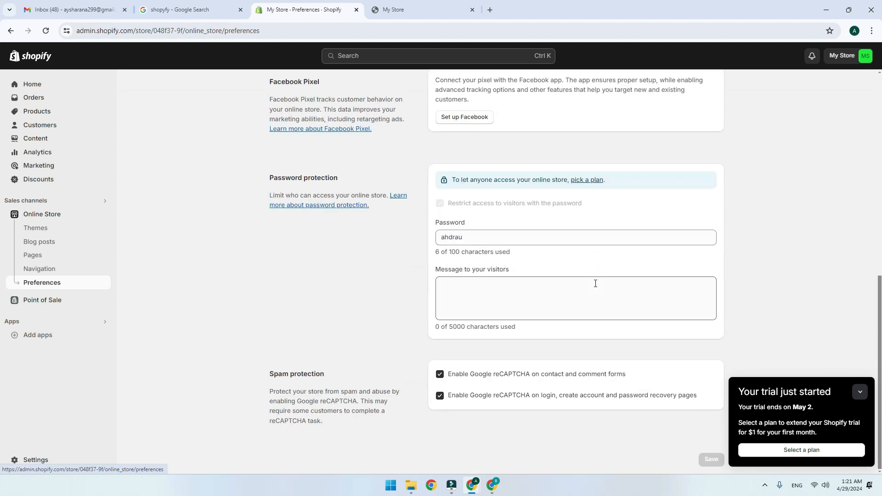
pyautogui.click(465, 238)
pyautogui.doubleClick(464, 238)
# Return to the Incognito window, paste the storefront password and enter the store
pyautogui.moveTo(491, 488)
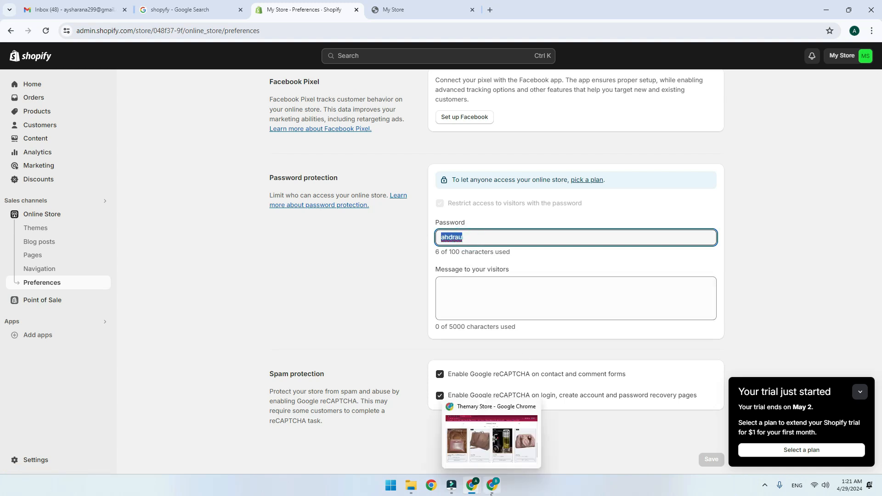
pyautogui.click(492, 436)
pyautogui.click(505, 445)
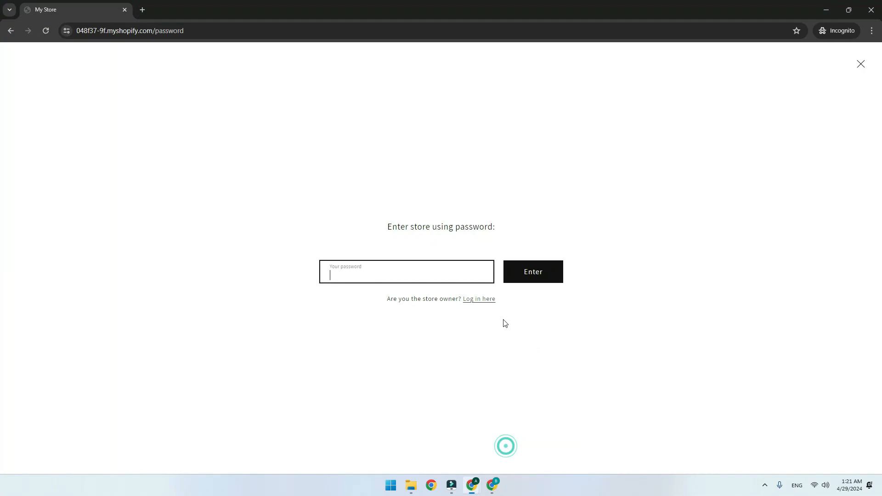
pyautogui.hotkey('ctrl', 'v')
pyautogui.click(530, 277)
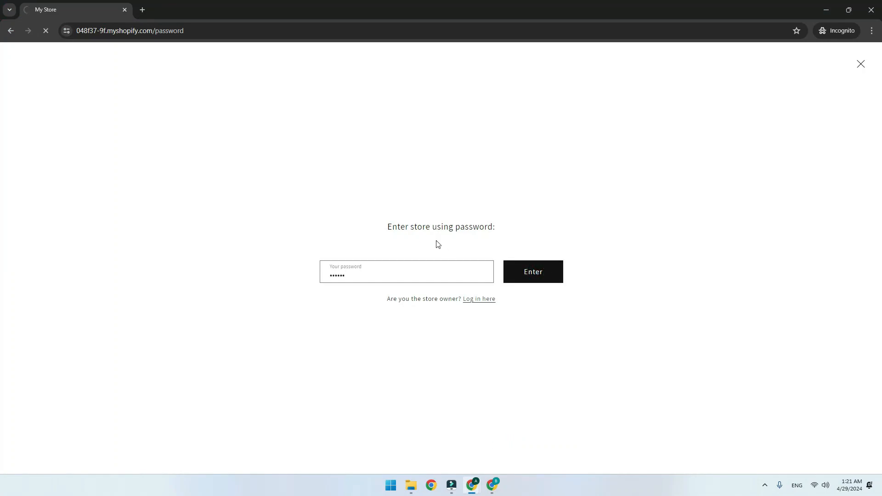
# Look over the storefront's home page as a visitor, from the banner to the featured products
pyautogui.scroll(-5, 399, 252)
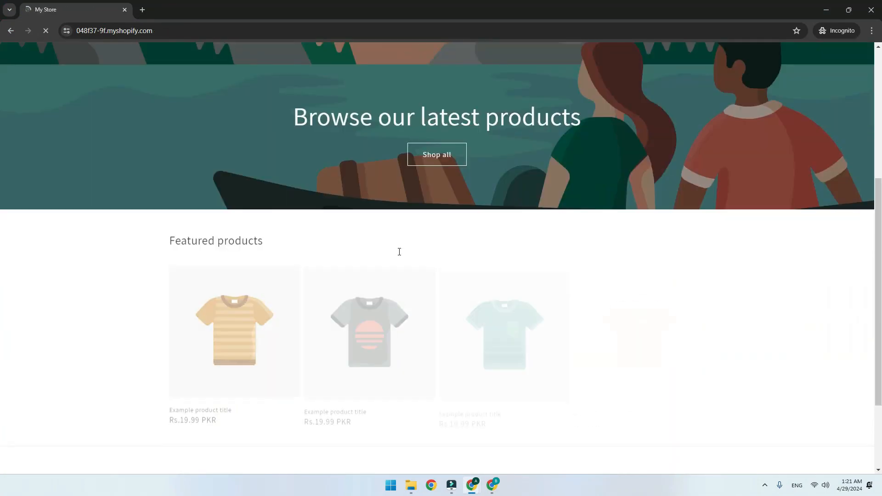
pyautogui.scroll(-2, 414, 246)
pyautogui.scroll(7, 426, 152)
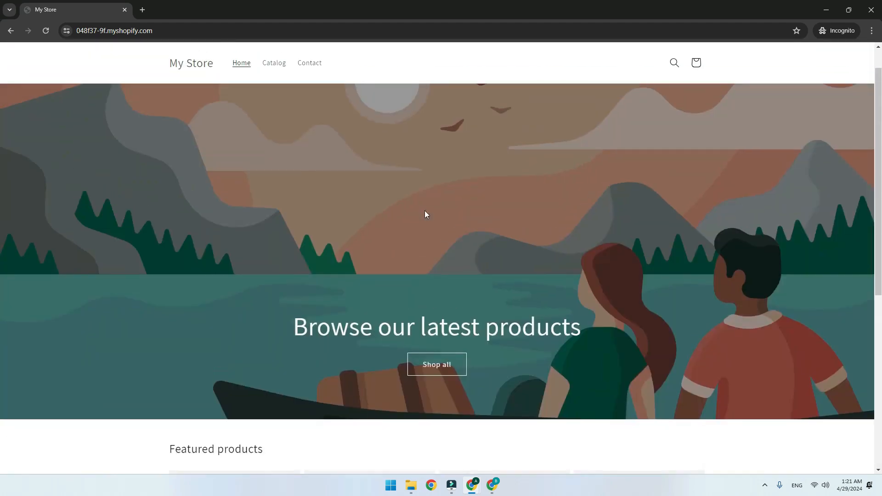
pyautogui.scroll(1, 426, 214)
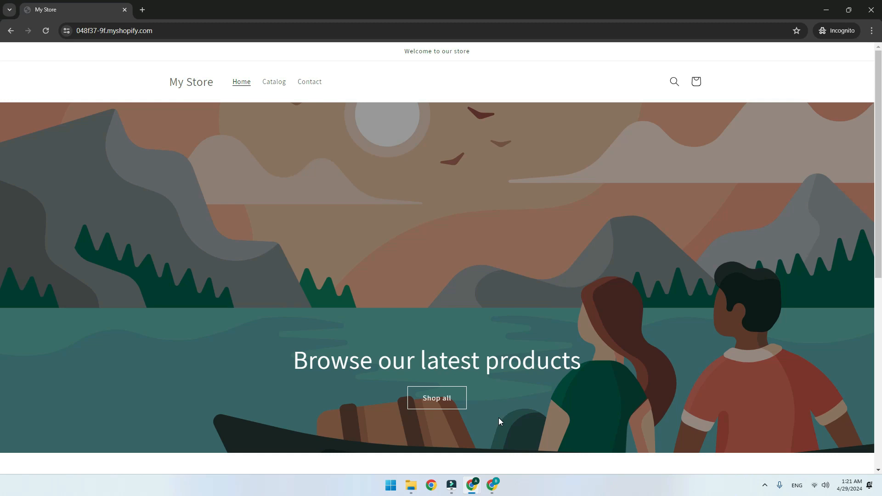
pyautogui.moveTo(471, 486)
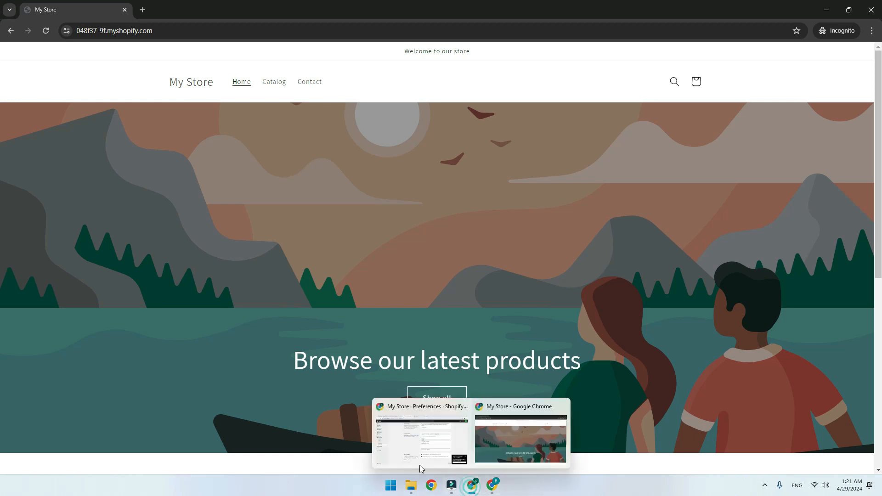
# Return to the Shopify admin window and go to the Password protection section of the Online Store preferences
pyautogui.click(420, 466)
pyautogui.scroll(10, 699, 217)
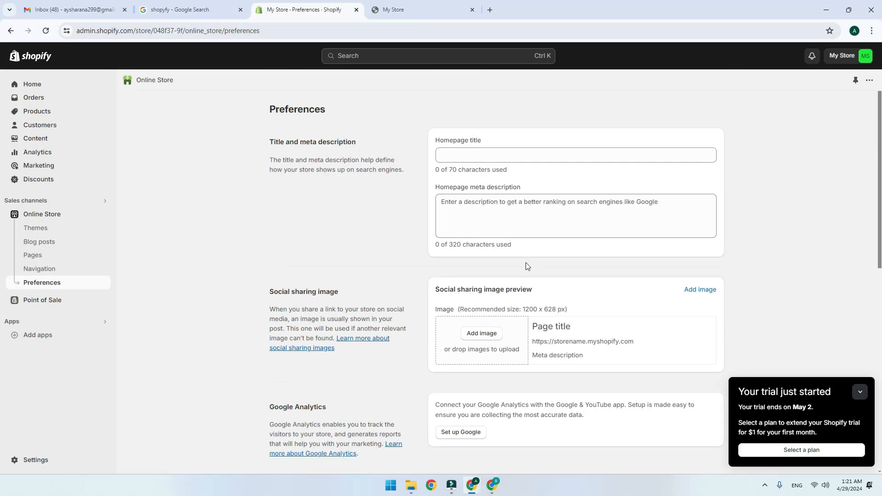
pyautogui.scroll(-1, 455, 339)
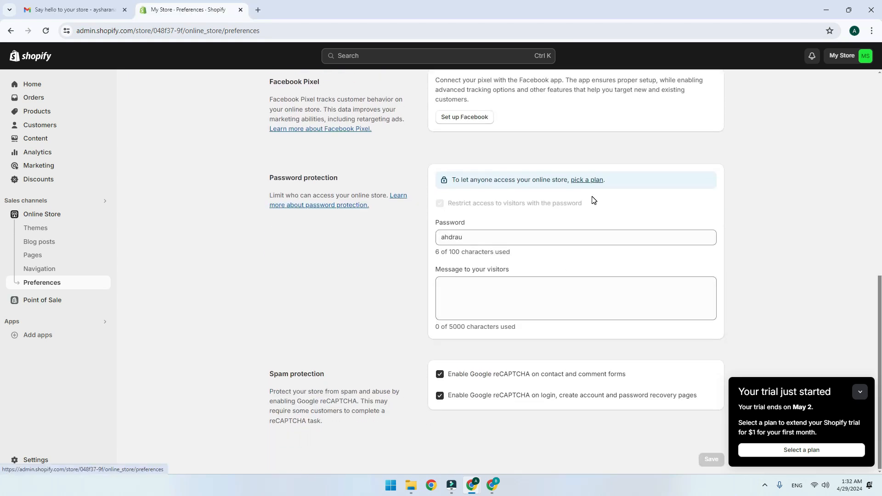
# Open plan selection from the Password protection notice, select the Basic plan and review its subscription payment form
pyautogui.click(587, 181)
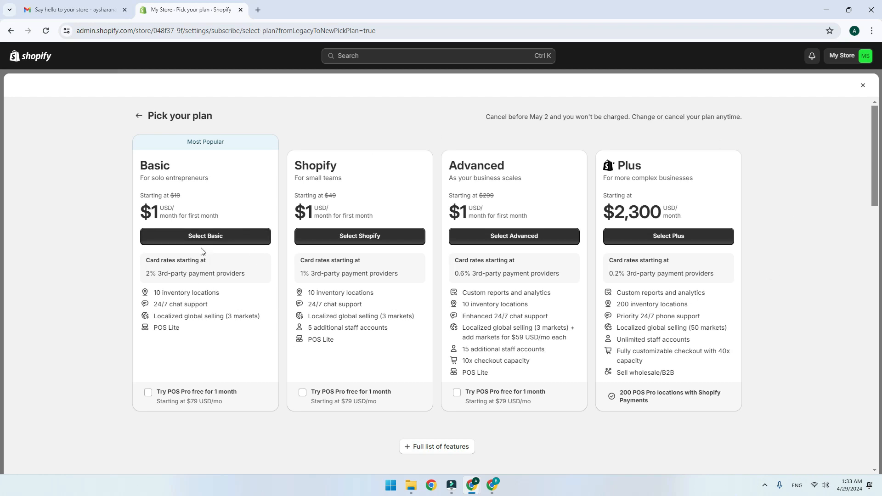
pyautogui.click(209, 239)
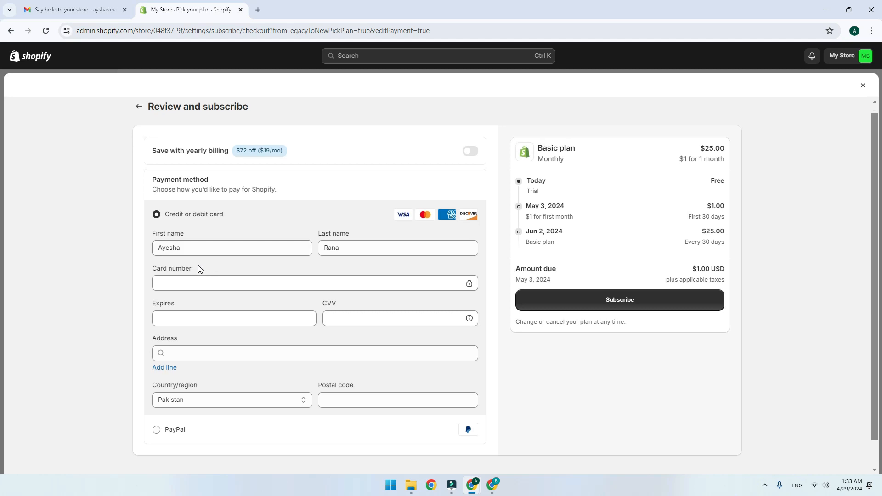
pyautogui.scroll(-1, 212, 276)
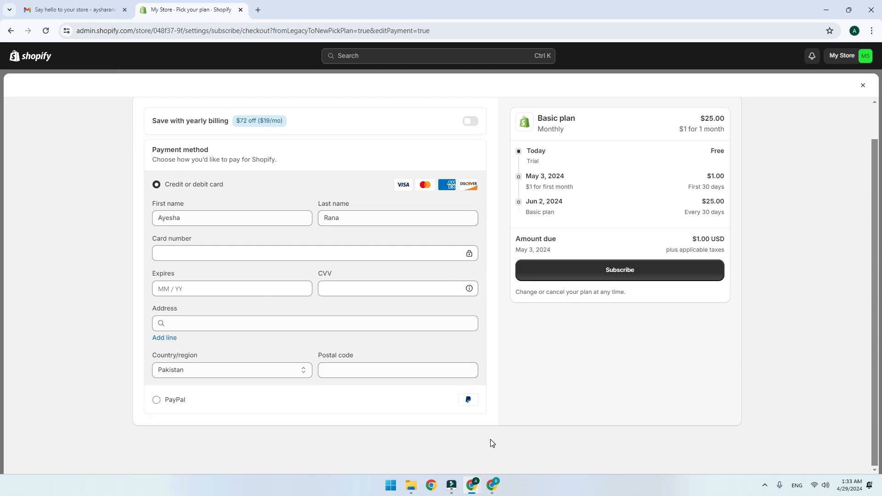
# Switch to the Themary Store browser window, open its Shopify admin and look over the Themes page
pyautogui.click(493, 485)
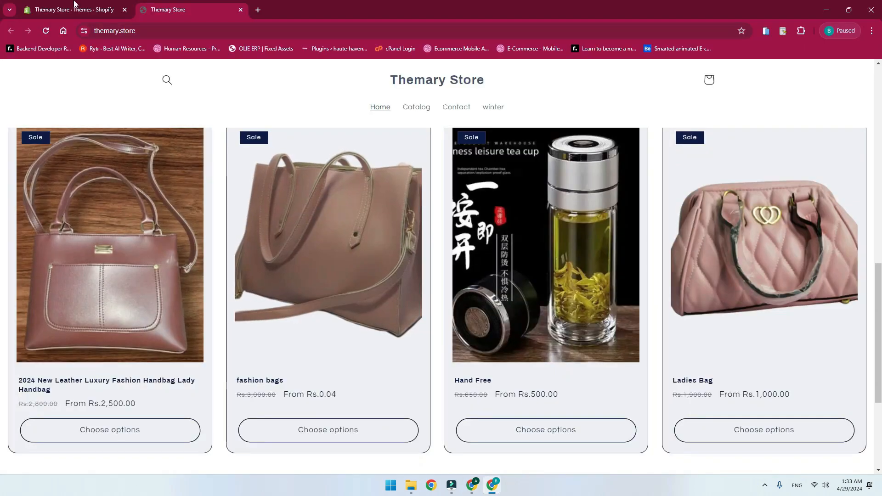
pyautogui.hotkey('ctrl', 'Tab')
pyautogui.scroll(7, 462, 246)
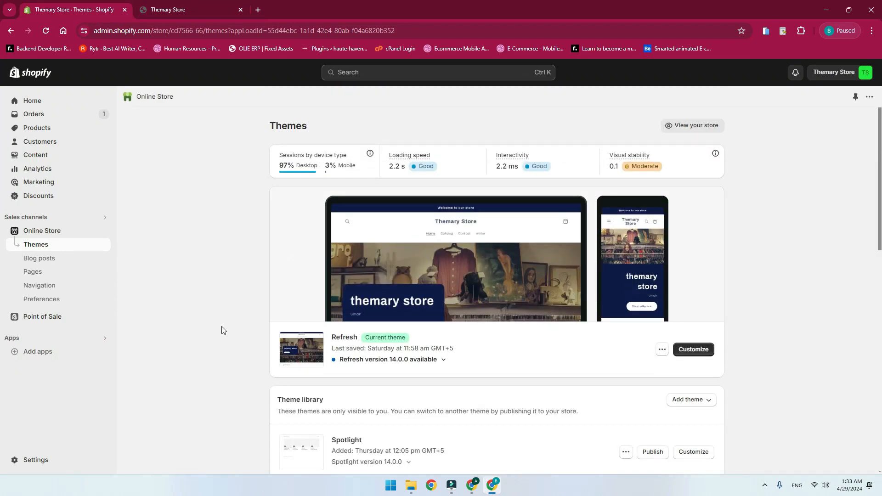
pyautogui.scroll(-5, 827, 327)
pyautogui.scroll(1, 418, 301)
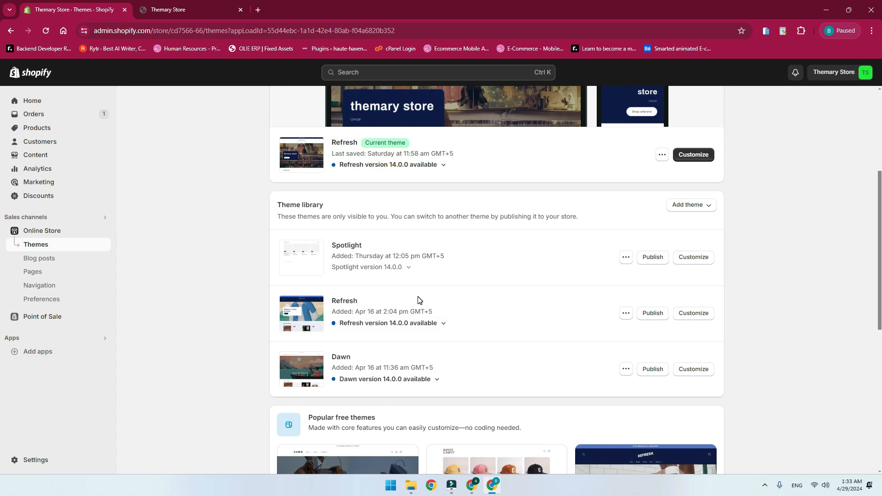
pyautogui.scroll(3, 321, 243)
# Open Themary Store's Online Store preferences and examine the Password protection settings
pyautogui.click(40, 300)
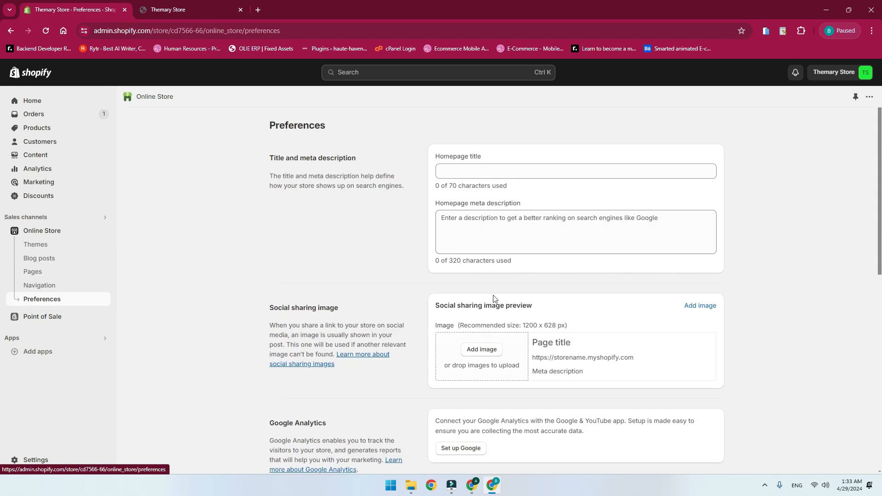
pyautogui.scroll(-5, 501, 317)
pyautogui.scroll(-4, 506, 327)
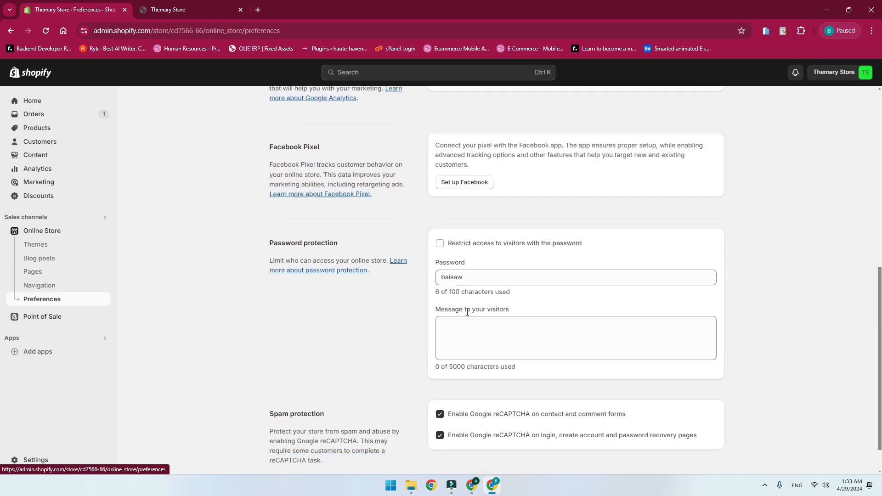
pyautogui.click(479, 237)
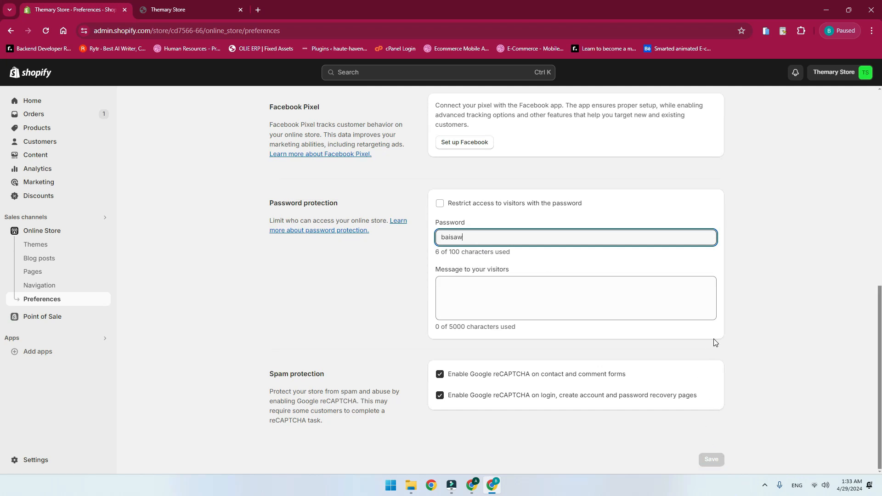
pyautogui.scroll(4, 715, 342)
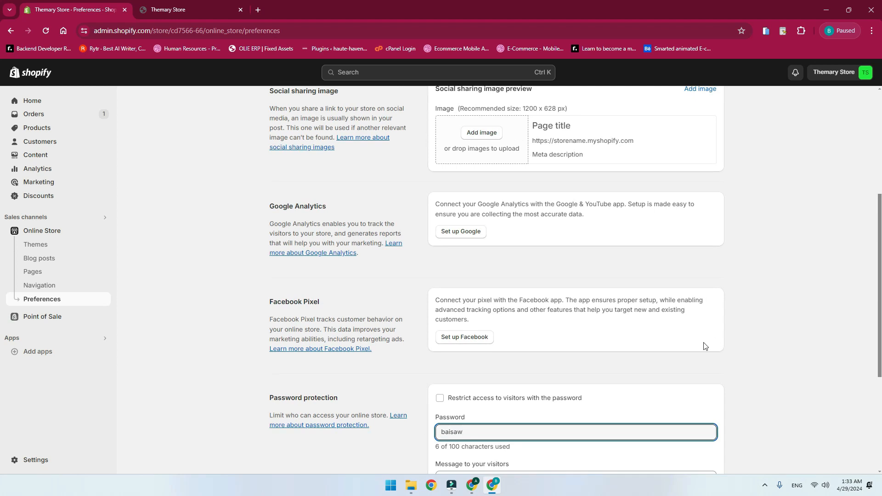
# Go back to the Themes page and examine the current theme, theme library and popular free themes
pyautogui.click(39, 244)
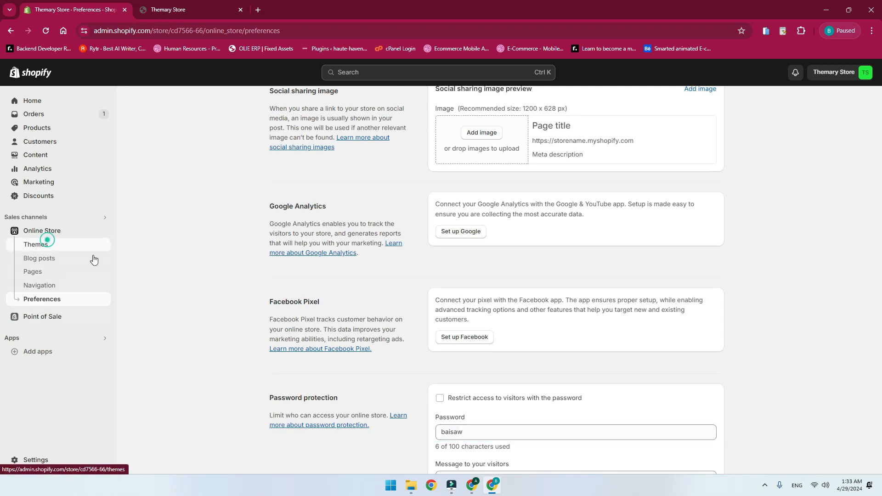
pyautogui.scroll(5, 669, 246)
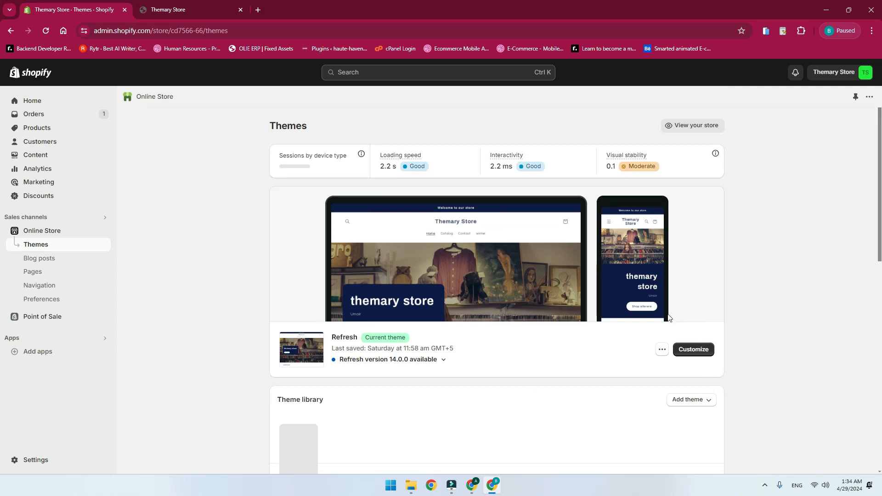
pyautogui.scroll(-5, 664, 329)
pyautogui.scroll(3, 671, 349)
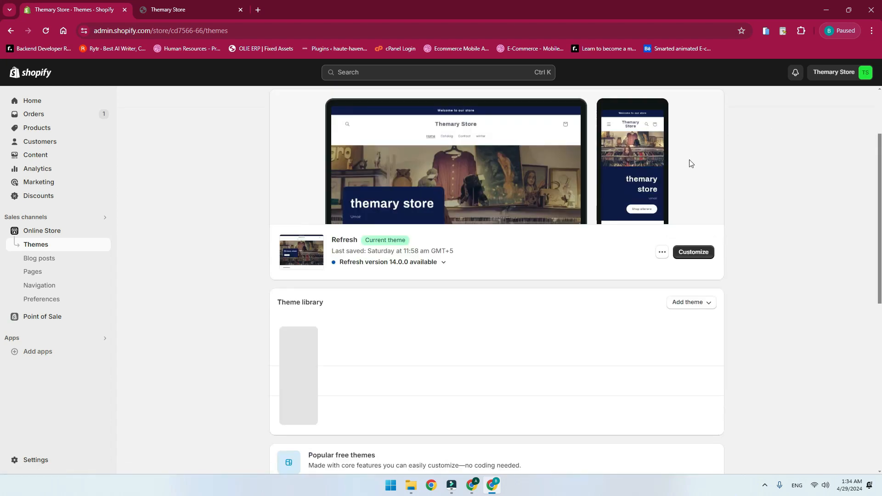
pyautogui.scroll(2, 568, 290)
pyautogui.scroll(-6, 570, 294)
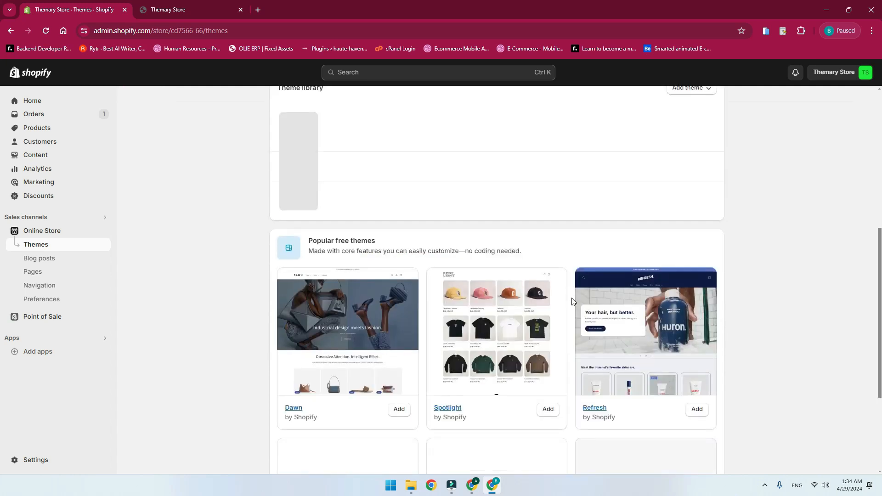
pyautogui.scroll(3, 572, 301)
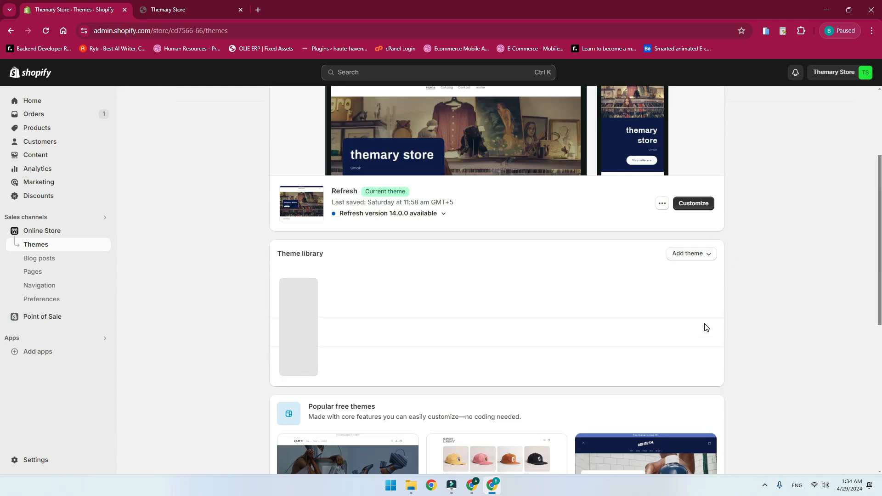
pyautogui.scroll(3, 707, 328)
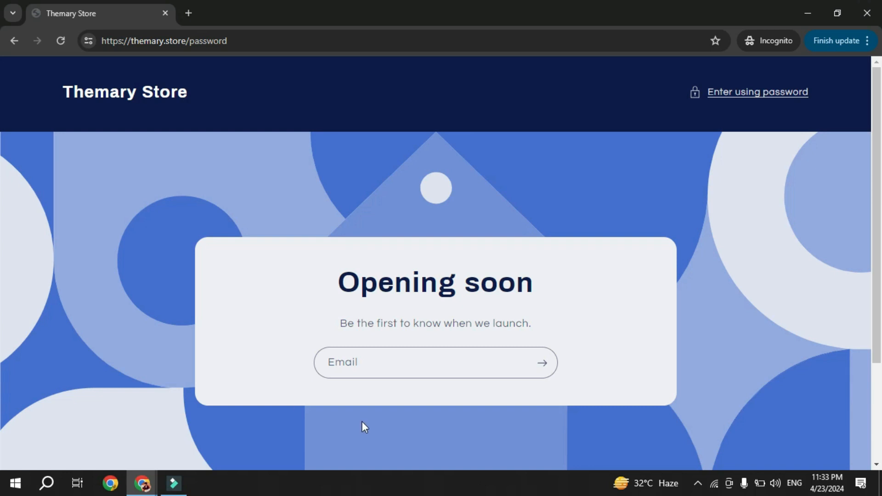
# Look over Themary Store's Opening soon page in the Incognito window and open its password entry form
pyautogui.scroll(-3, 380, 435)
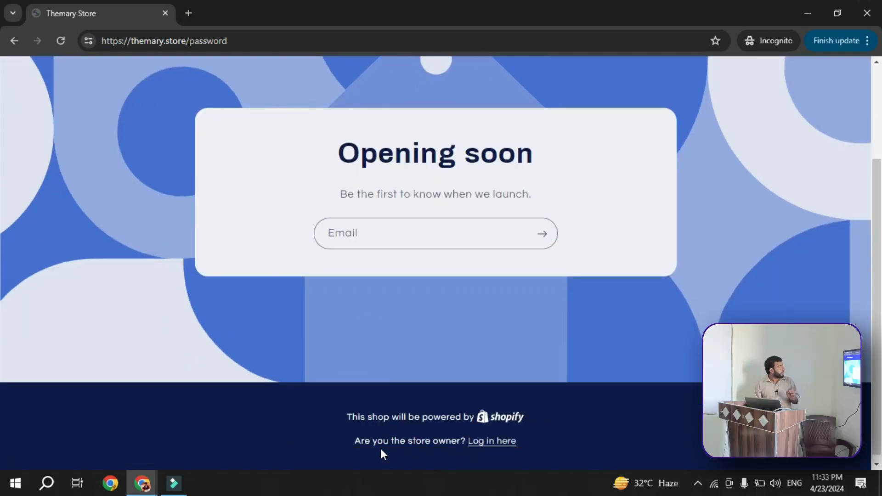
pyautogui.scroll(2, 380, 448)
pyautogui.scroll(1, 380, 448)
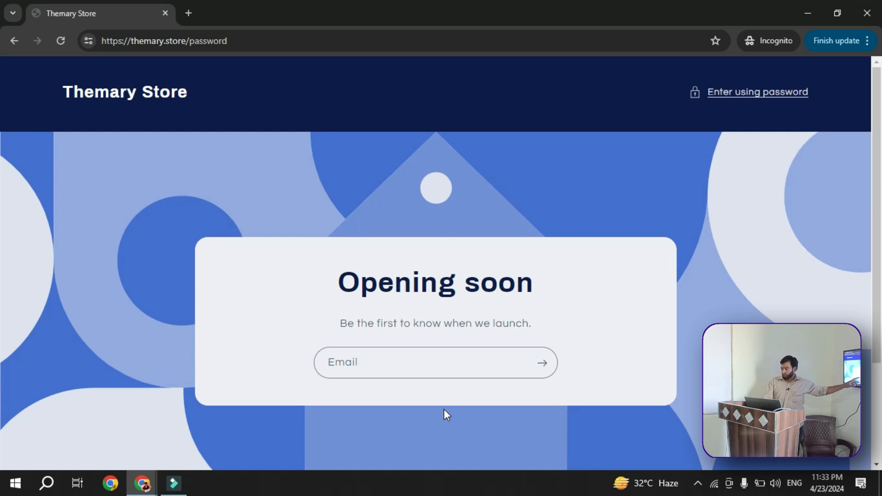
pyautogui.click(759, 92)
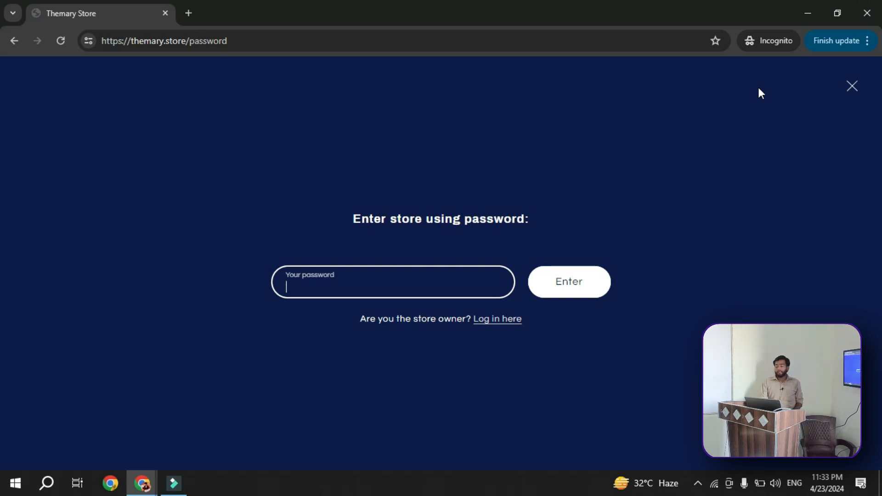
# Check the Themary Store admin home page against the storefront's password form, finishing in the admin
pyautogui.click(141, 478)
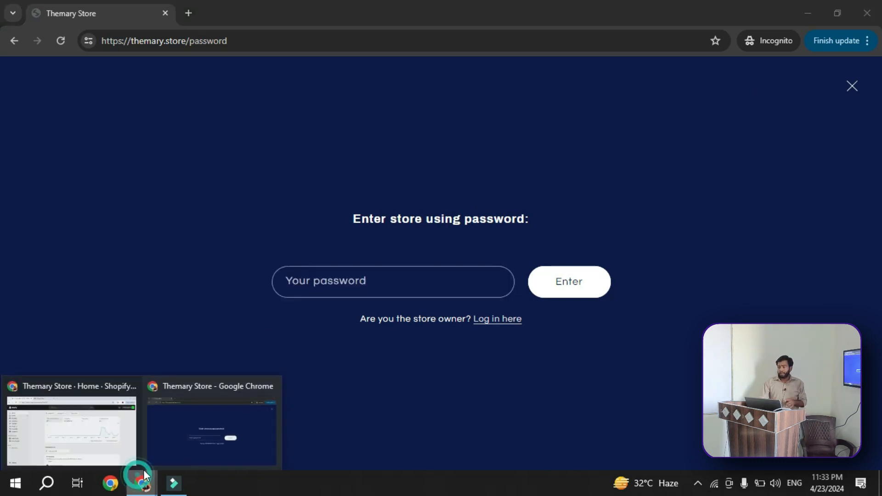
pyautogui.click(108, 435)
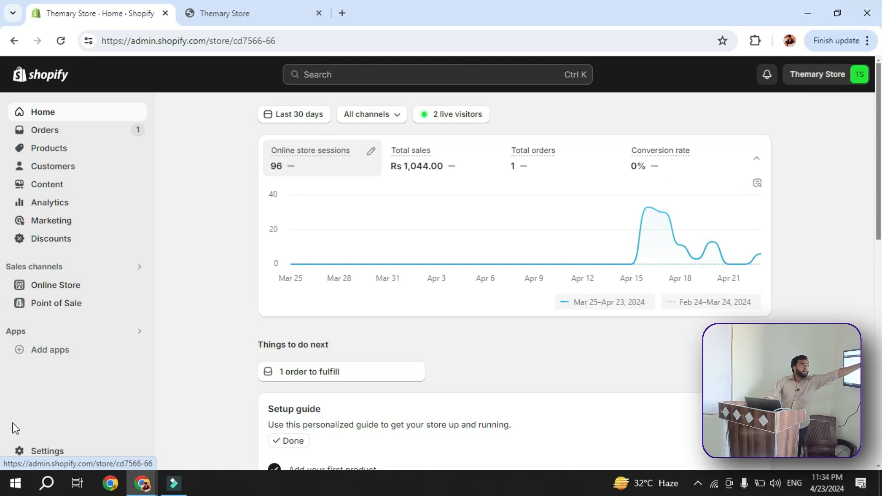
pyautogui.moveTo(143, 482)
pyautogui.click(203, 447)
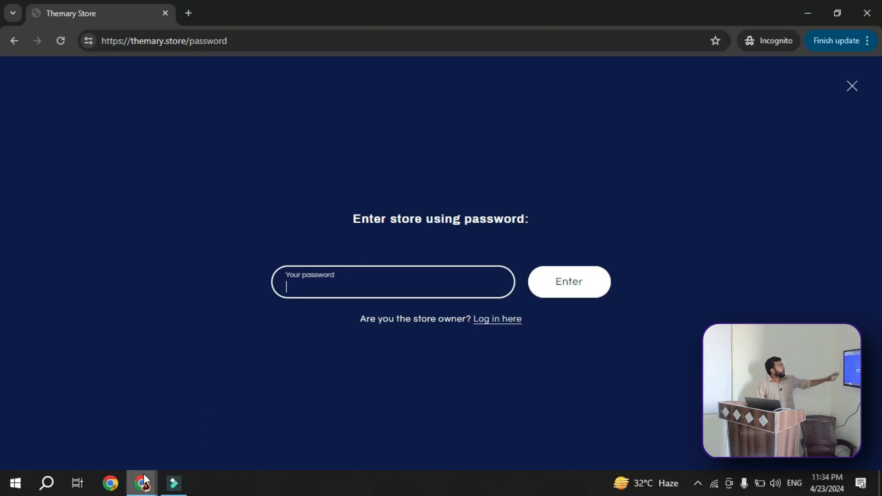
pyautogui.moveTo(142, 483)
pyautogui.click(98, 431)
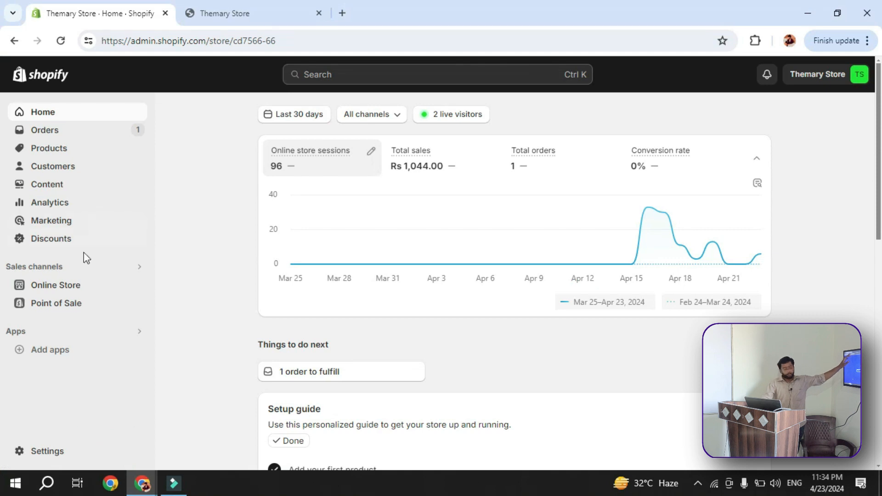
# Open the Online Store themes and examine the password protection notice, theme library and free themes
pyautogui.click(75, 286)
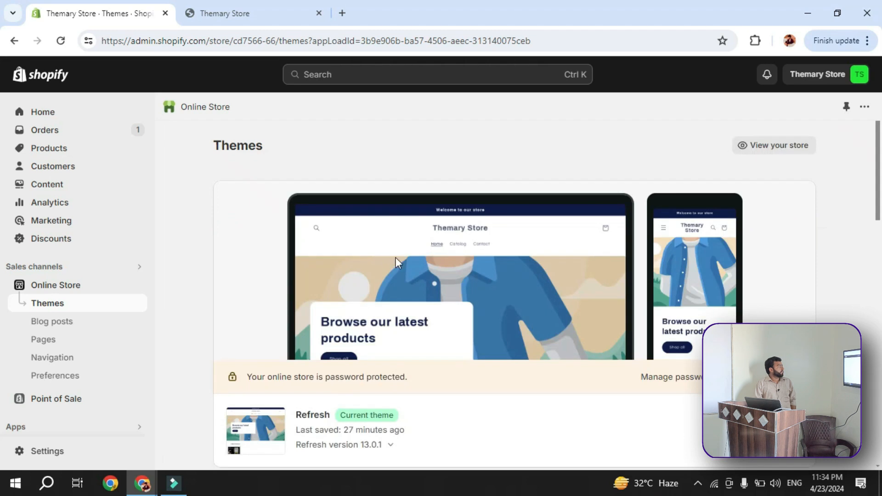
pyautogui.scroll(-2, 385, 265)
pyautogui.scroll(-2, 385, 265)
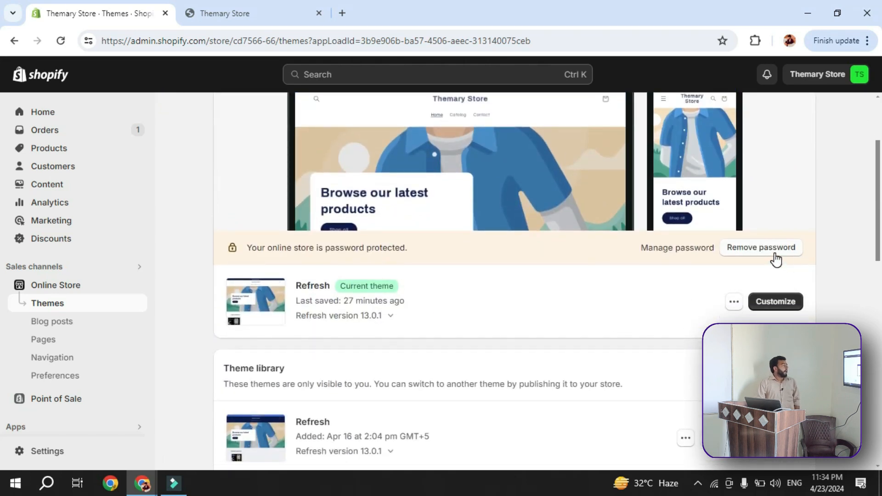
pyautogui.scroll(-5, 776, 262)
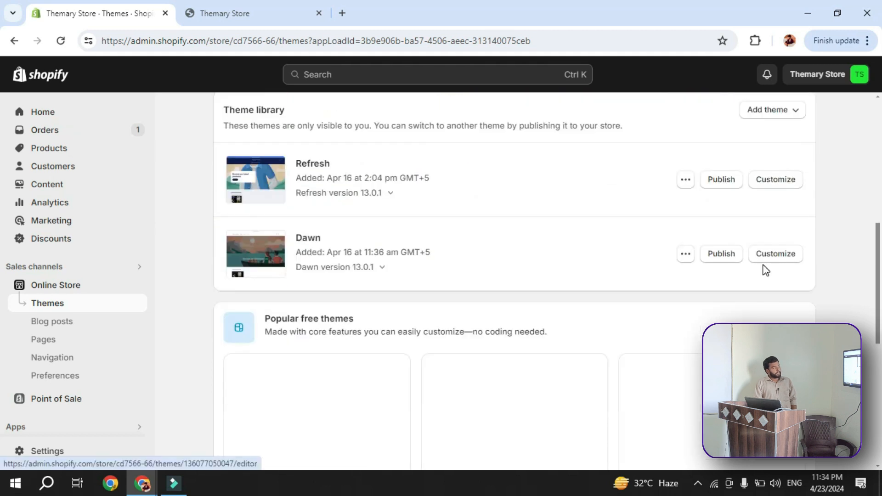
pyautogui.scroll(-7, 763, 273)
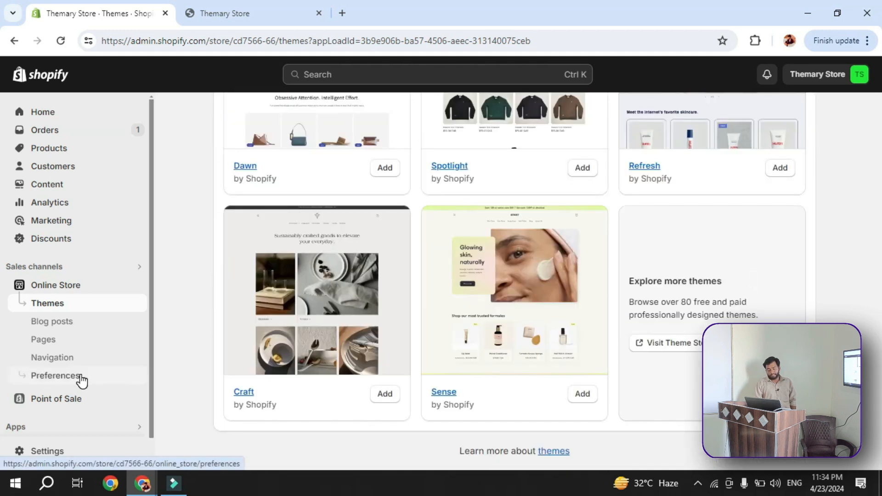
# Open the Online Store preferences and copy the storefront password from the Password protection section
pyautogui.click(81, 380)
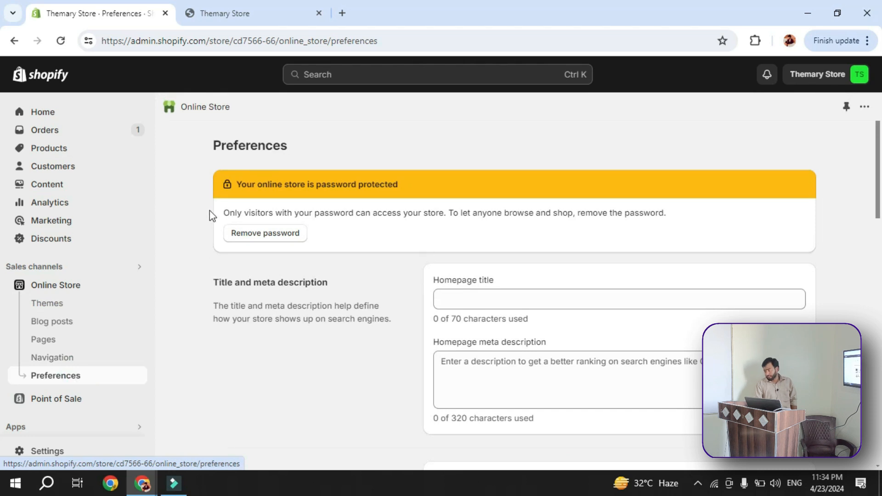
pyautogui.scroll(-9, 243, 212)
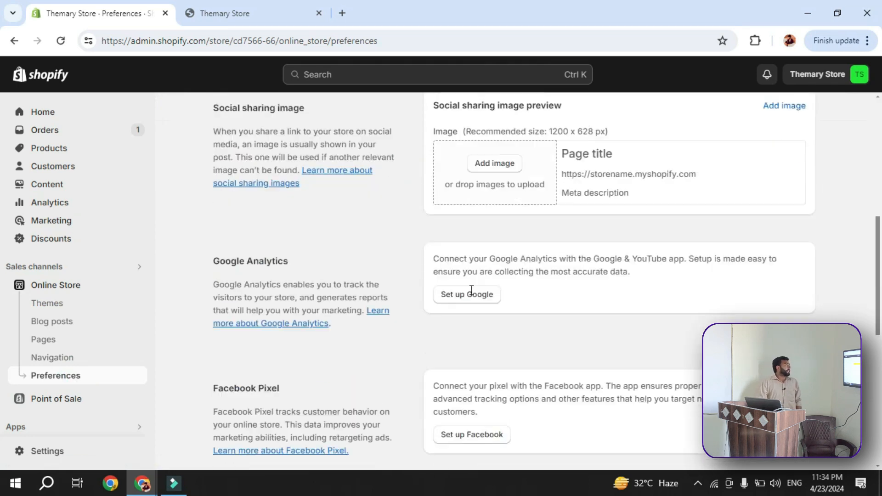
pyautogui.scroll(-7, 472, 290)
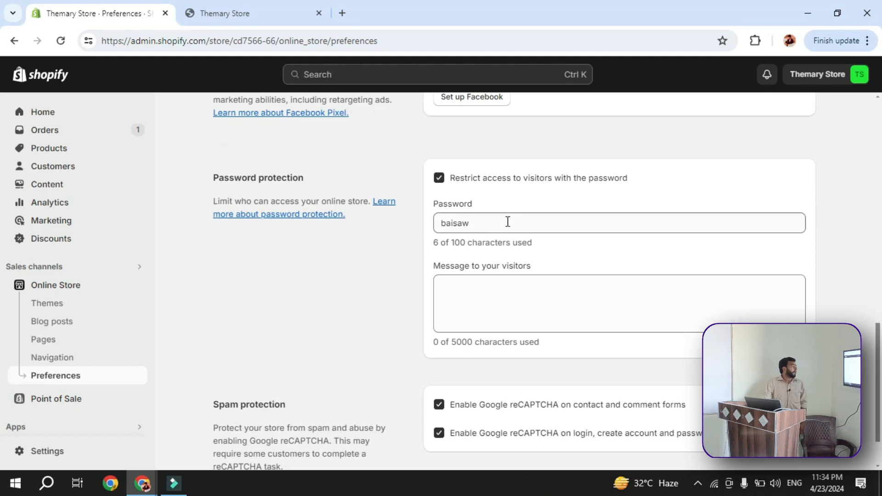
pyautogui.click(508, 223)
pyautogui.hotkey('ctrl', 'a')
pyautogui.scroll(-1, 459, 256)
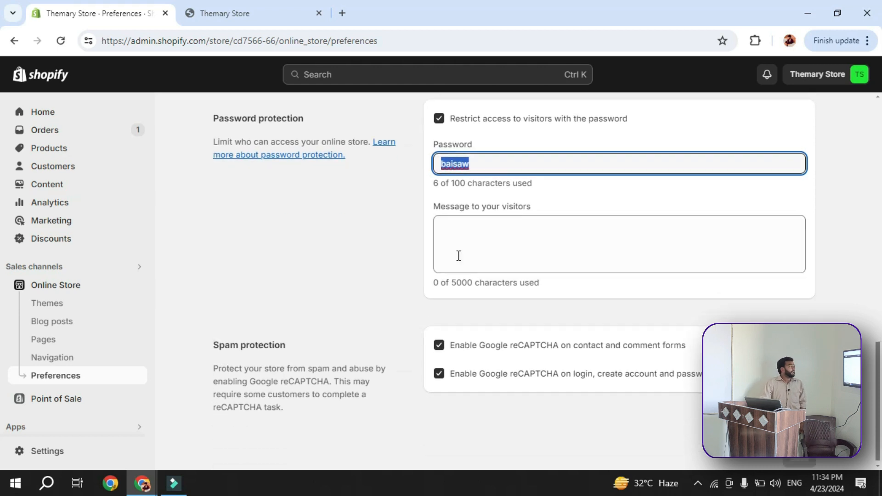
# Try altering and clearing the storefront password in the Password protection section, and undo the edits
pyautogui.click(478, 156)
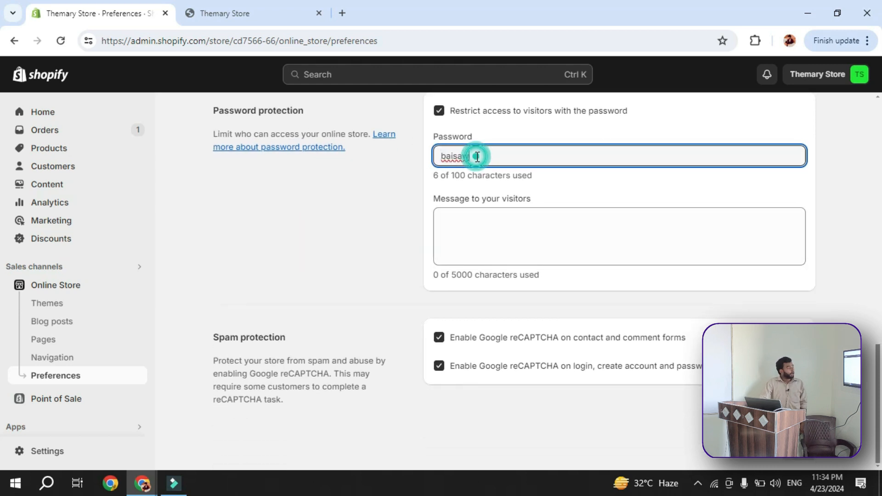
pyautogui.write('s')
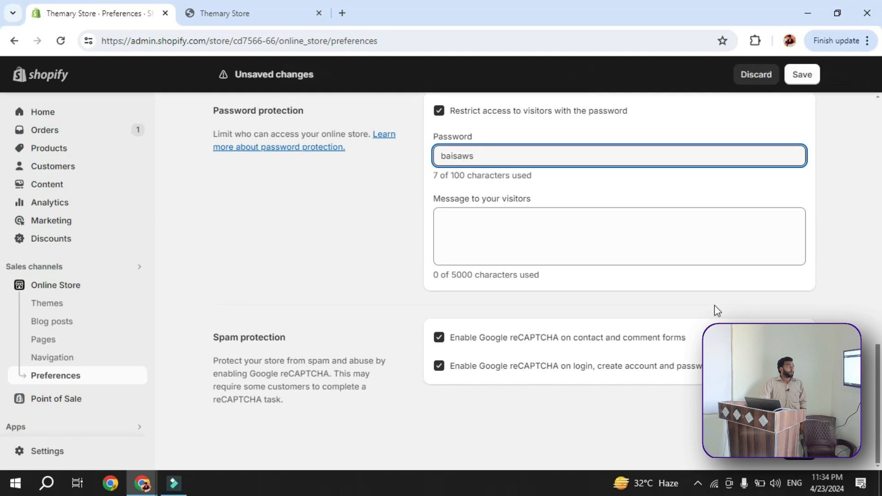
pyautogui.click(497, 146)
pyautogui.click(487, 154)
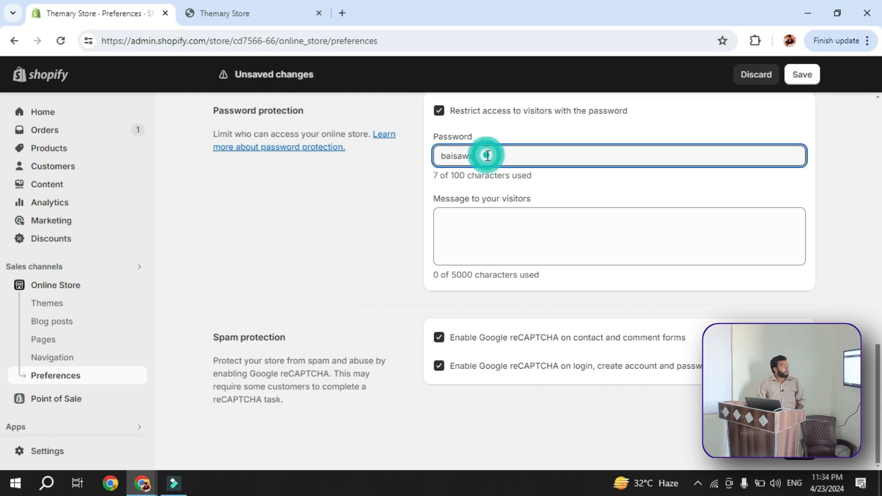
pyautogui.press('BackSpace')
pyautogui.doubleClick(472, 153)
pyautogui.press('BackSpace')
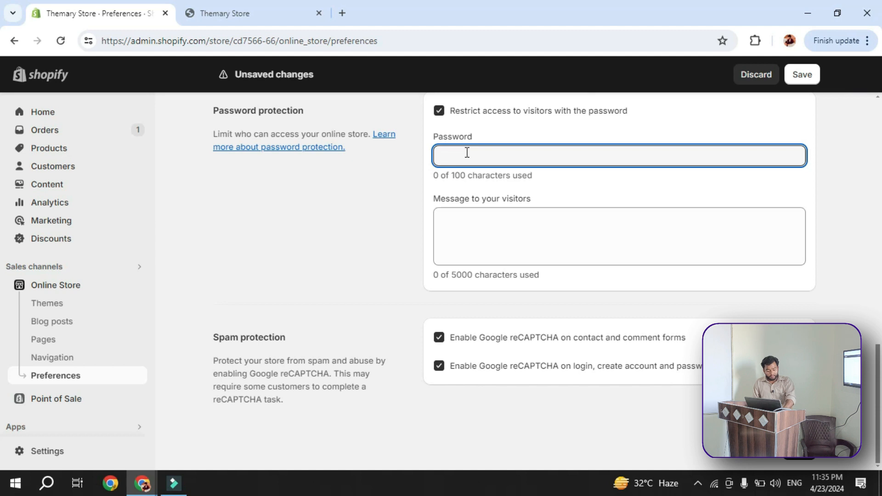
pyautogui.hotkey('ctrl', 'z')
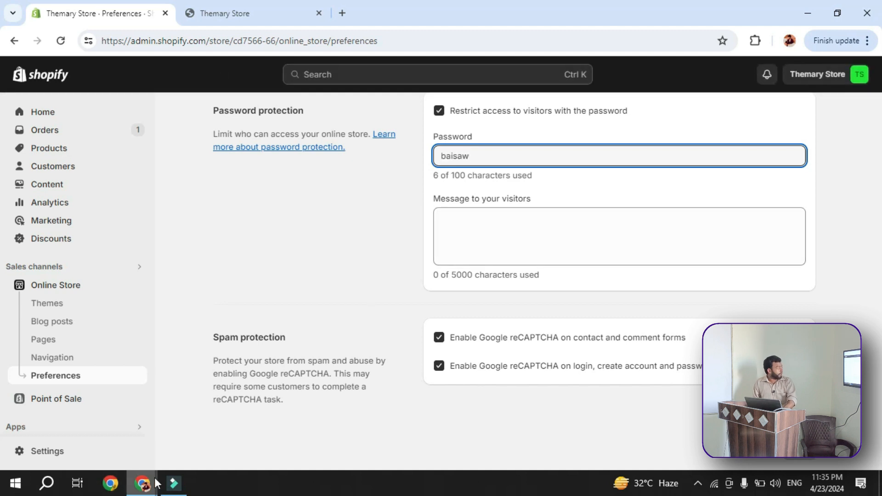
# Enter Themary Store in the Incognito window with the copied storefront password and look over its home page and latest products
pyautogui.moveTo(143, 482)
pyautogui.click(208, 440)
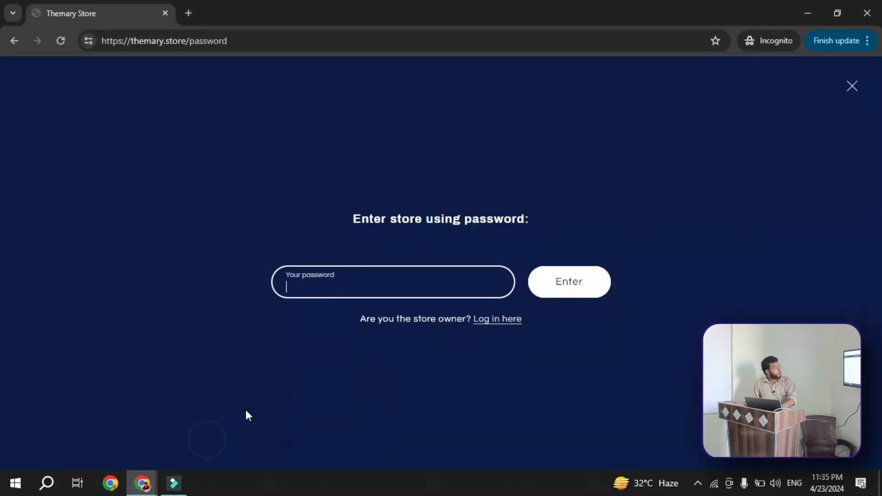
pyautogui.hotkey('ctrl', 'v')
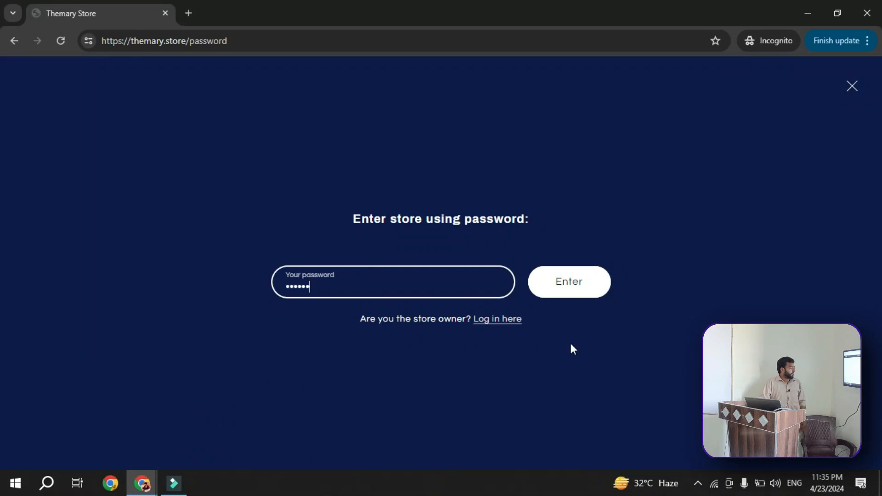
pyautogui.click(594, 283)
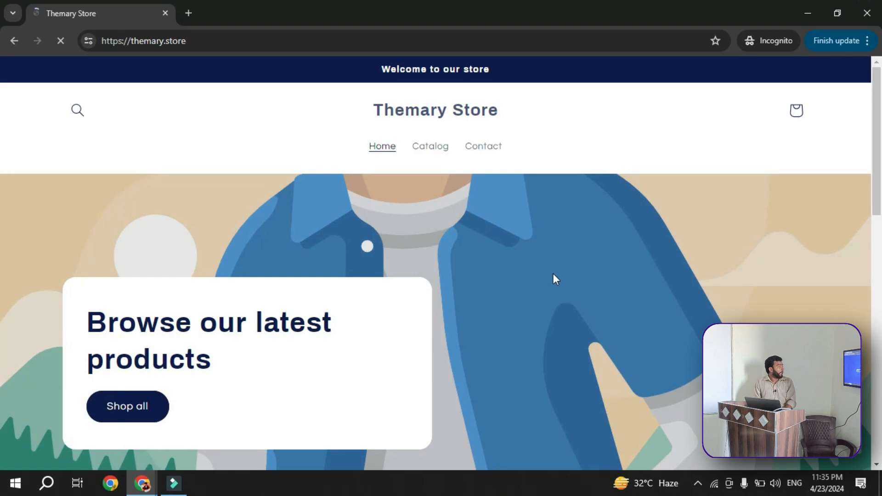
pyautogui.scroll(-2, 551, 304)
pyautogui.scroll(-7, 550, 306)
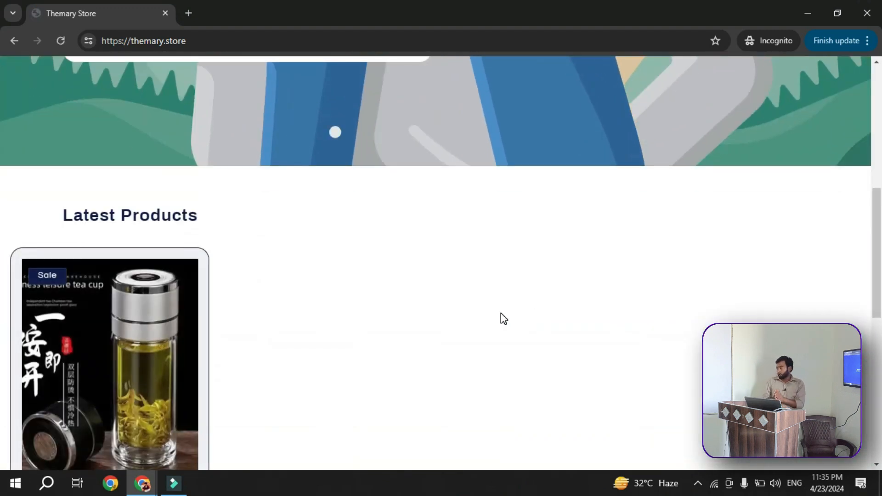
pyautogui.scroll(-3, 487, 320)
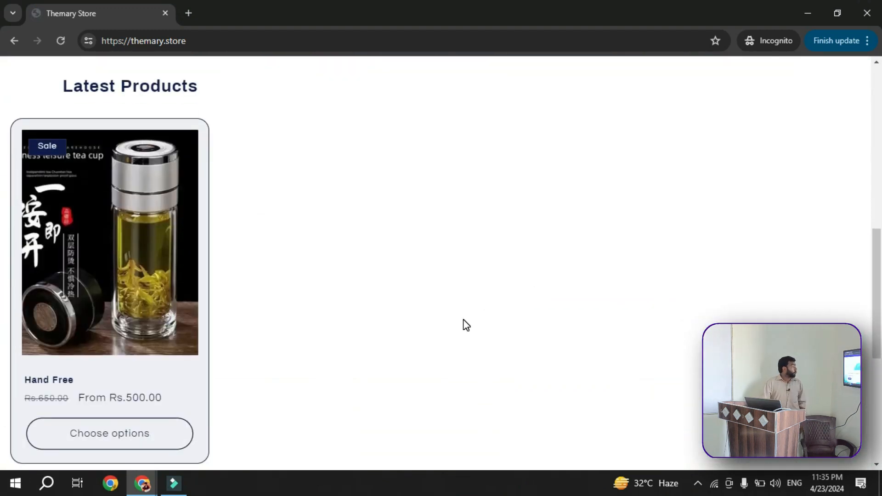
pyautogui.scroll(-2, 466, 325)
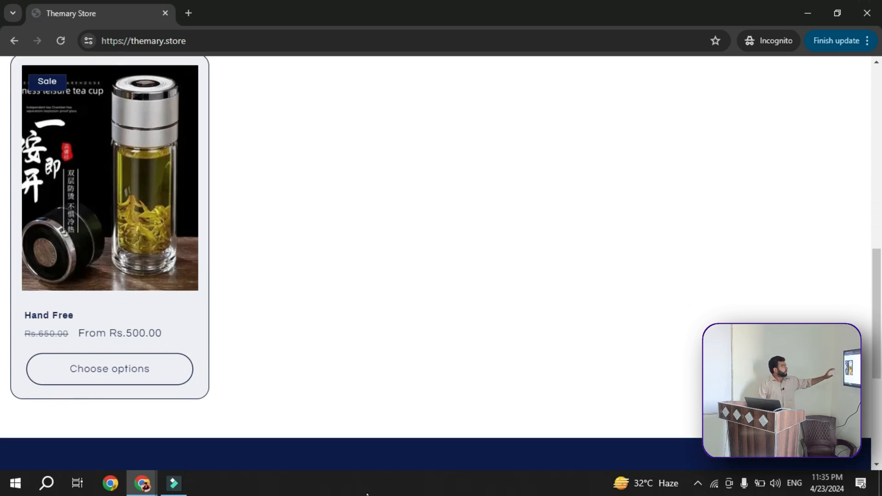
# Return to the store's admin preferences and try to remove the password from the password protection notice
pyautogui.moveTo(142, 482)
pyautogui.click(90, 444)
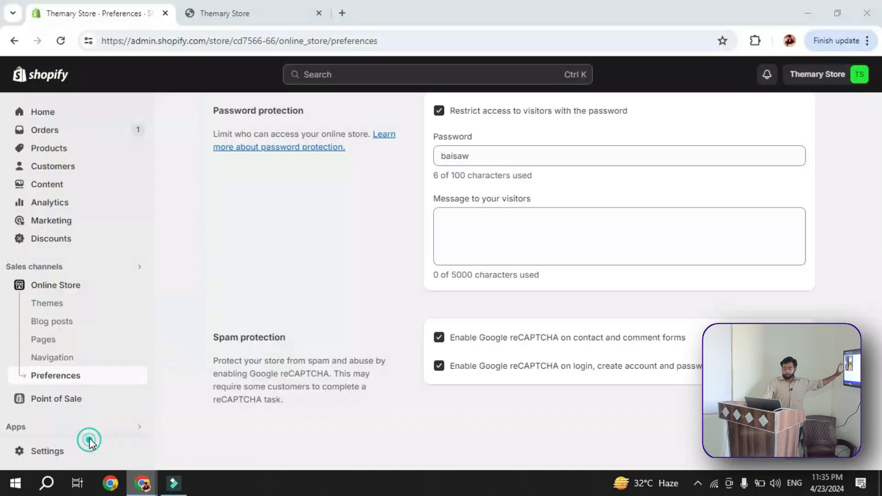
pyautogui.scroll(3, 543, 287)
pyautogui.scroll(5, 496, 354)
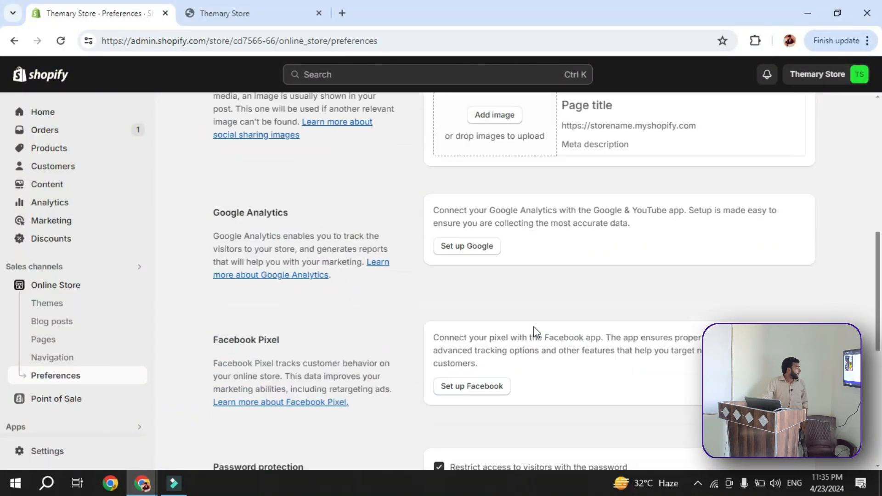
pyautogui.scroll(5, 537, 330)
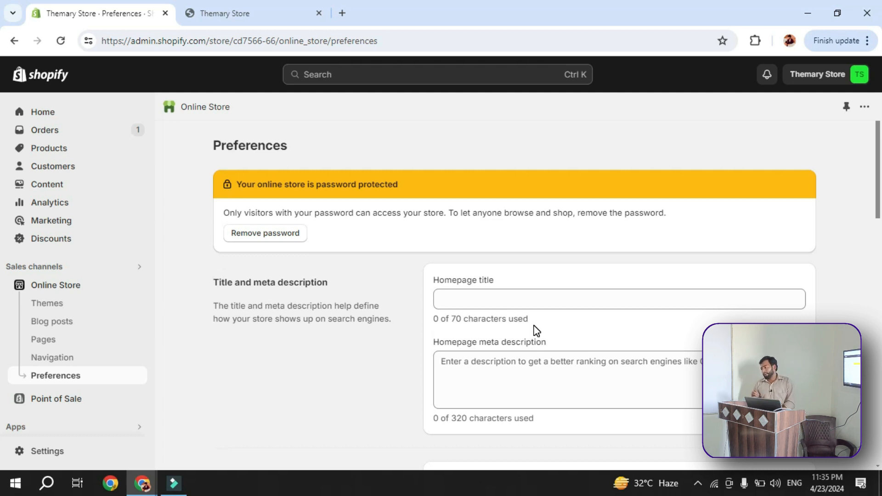
pyautogui.click(289, 234)
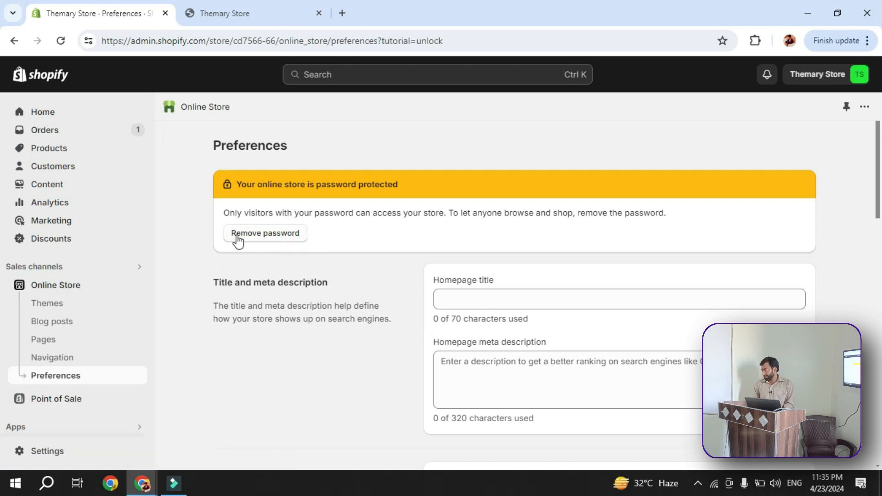
pyautogui.scroll(-4, 247, 226)
pyautogui.scroll(4, 272, 195)
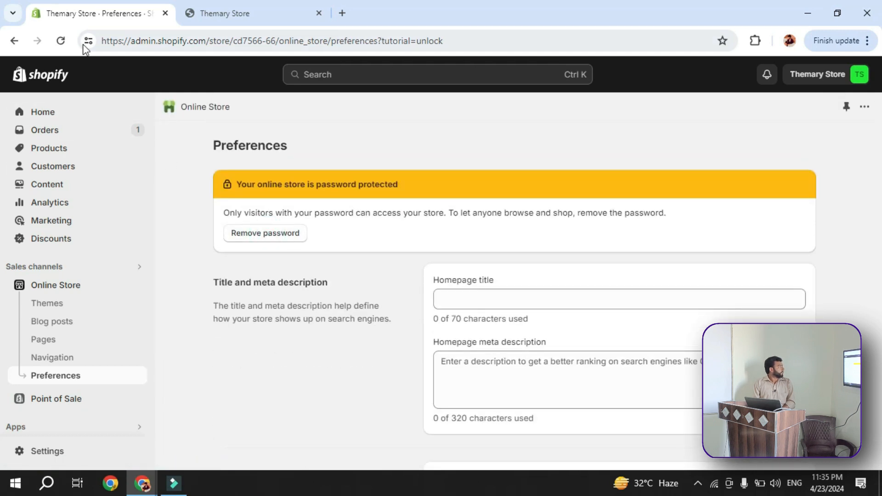
# Reload the Preferences page and try again to remove the storefront password
pyautogui.click(63, 46)
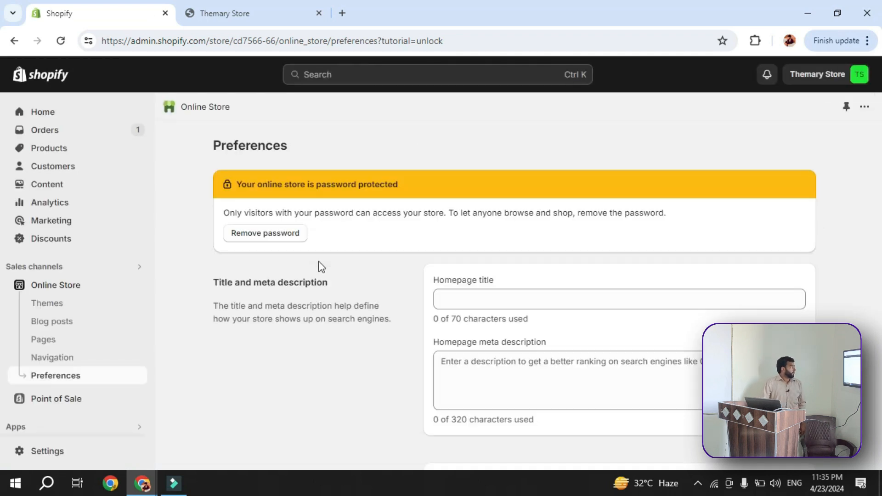
pyautogui.scroll(-12, 339, 226)
pyautogui.scroll(4, 337, 224)
pyautogui.scroll(8, 305, 230)
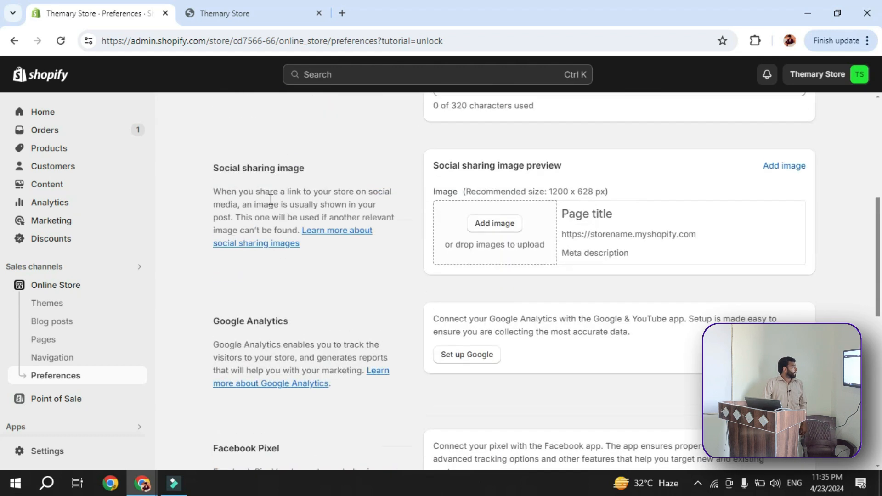
pyautogui.click(278, 234)
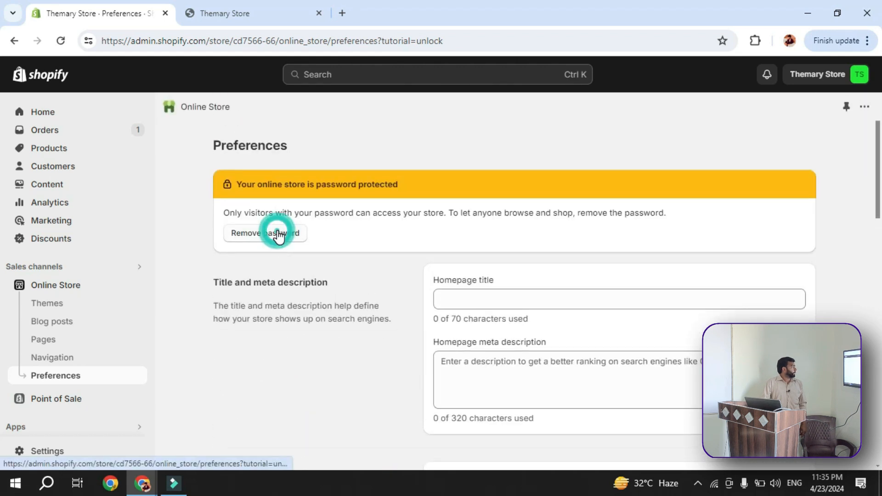
pyautogui.click(278, 234)
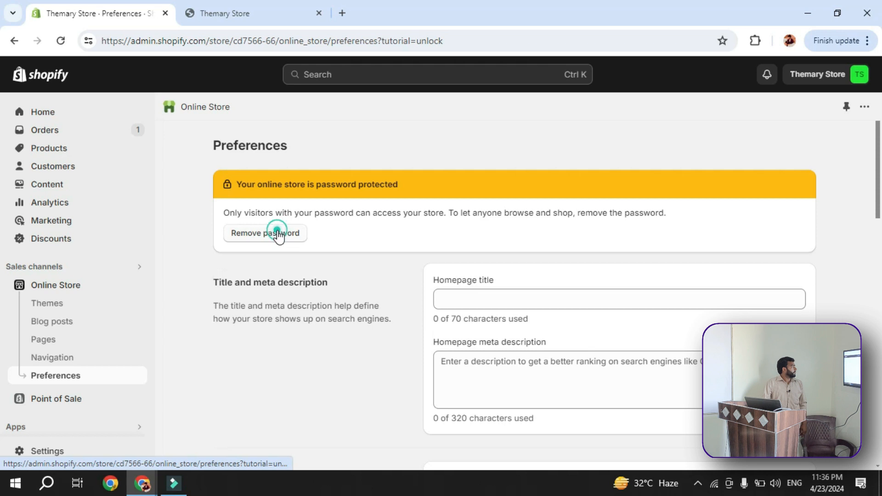
# Open the Themes page and remove the password protection so the online store is open to everyone
pyautogui.click(79, 304)
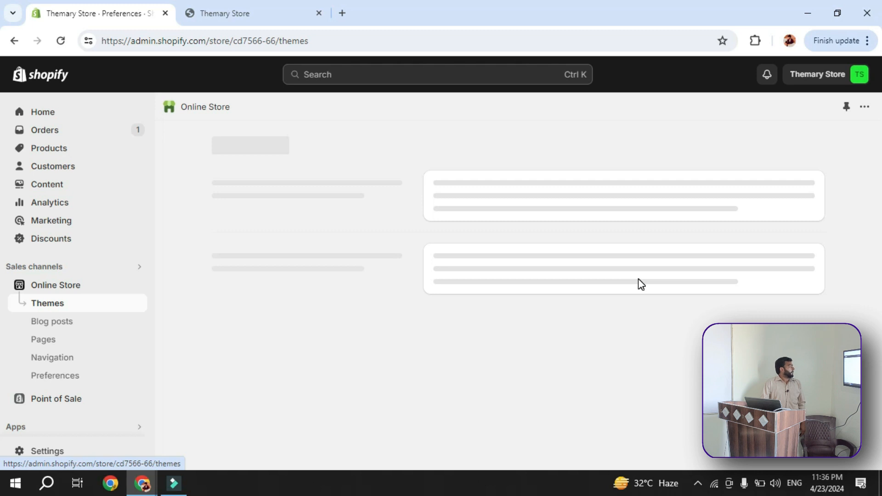
pyautogui.scroll(-2, 645, 291)
pyautogui.click(784, 312)
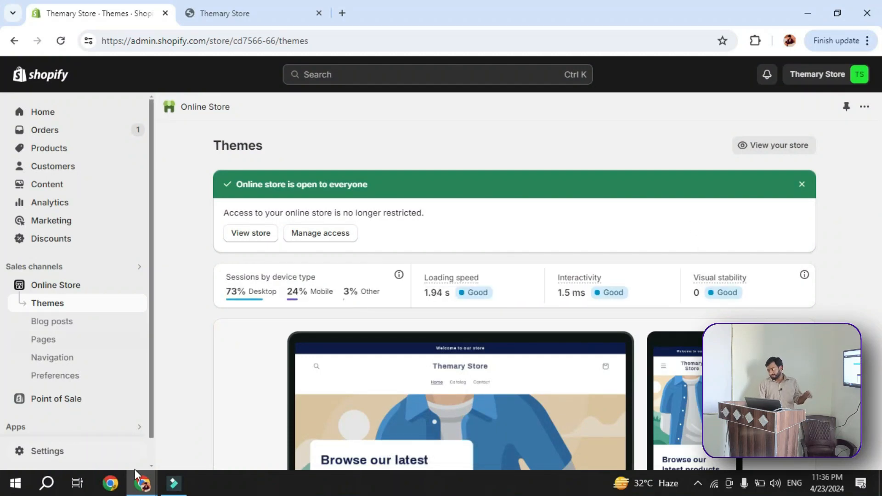
# Switch to the Incognito window showing Themary Store, clear its address and close the window
pyautogui.moveTo(141, 480)
pyautogui.click(195, 428)
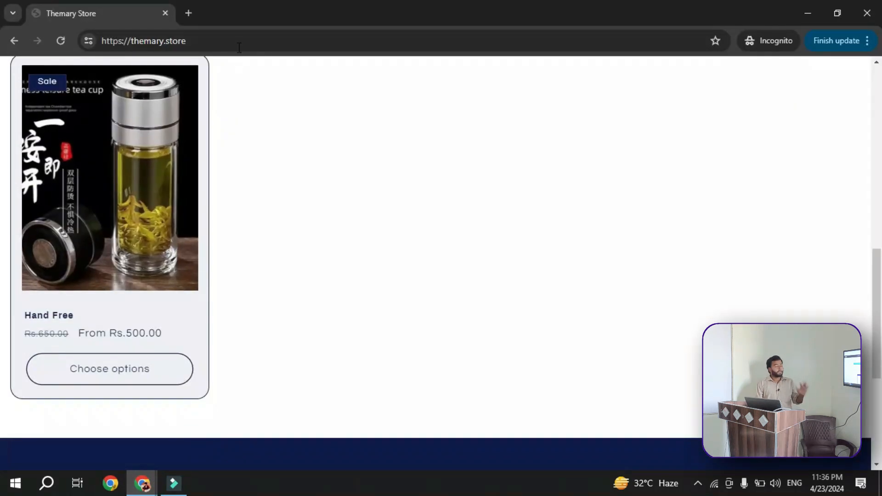
pyautogui.click(237, 43)
pyautogui.hotkey('ctrl', 'c')
pyautogui.press('BackSpace')
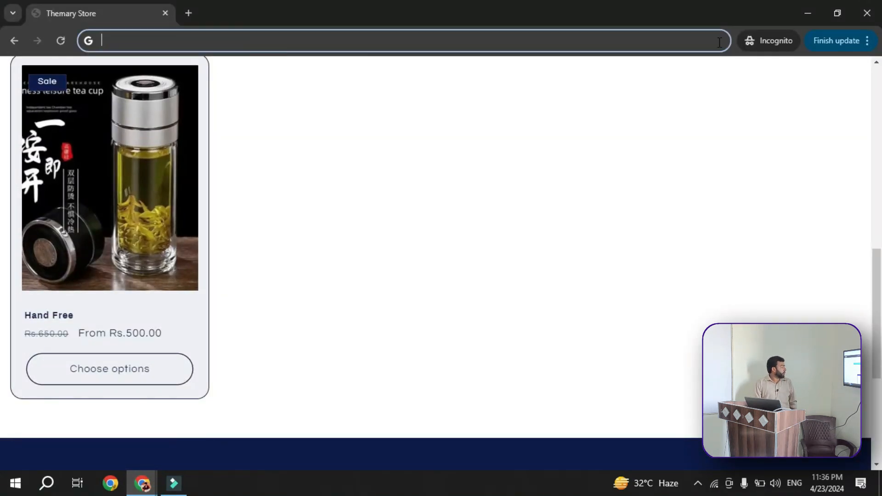
pyautogui.click(867, 13)
# Open themary.store in a new Incognito window and look over the home page down to the email subscription section
pyautogui.click(867, 41)
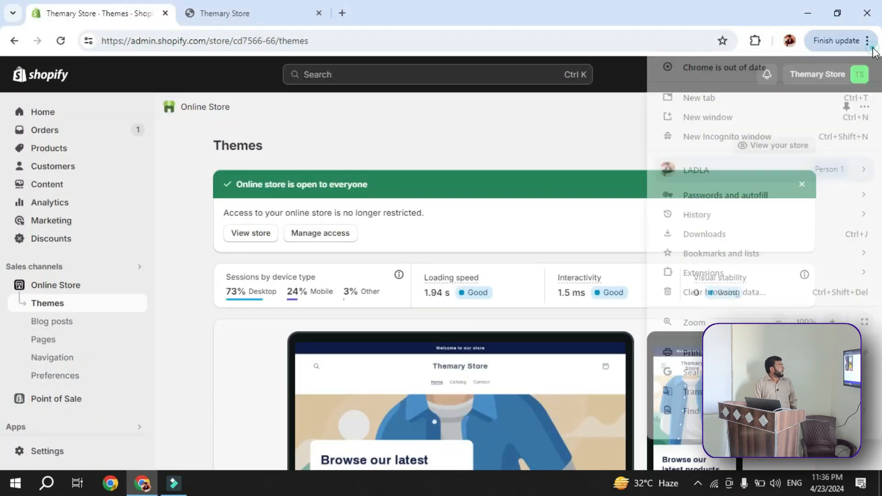
pyautogui.click(776, 140)
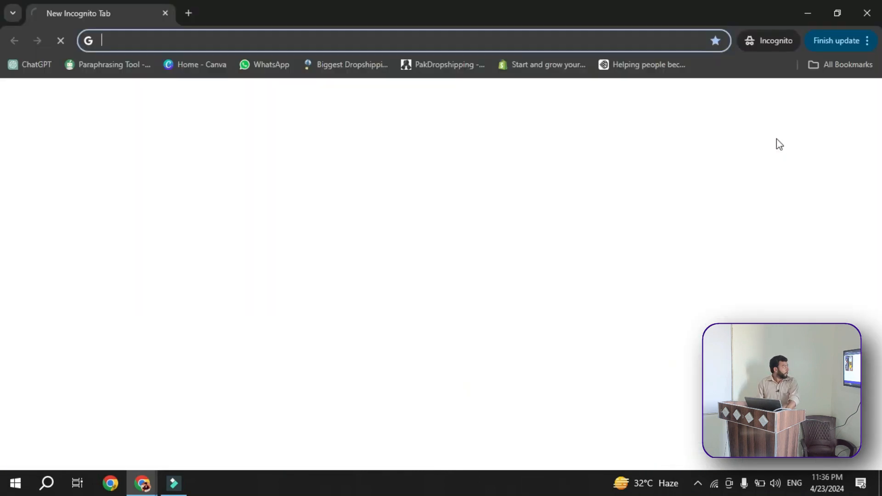
pyautogui.hotkey('ctrl', 'v')
pyautogui.press('Return')
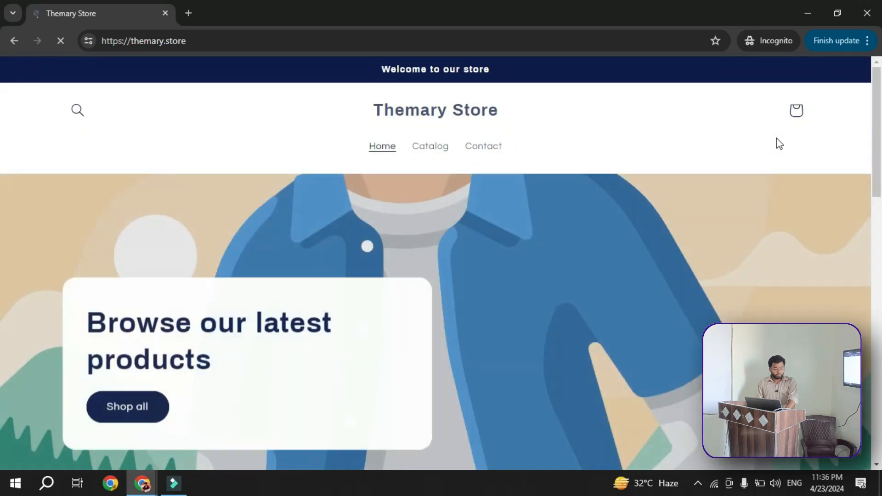
pyautogui.scroll(-8, 768, 227)
pyautogui.scroll(4, 766, 257)
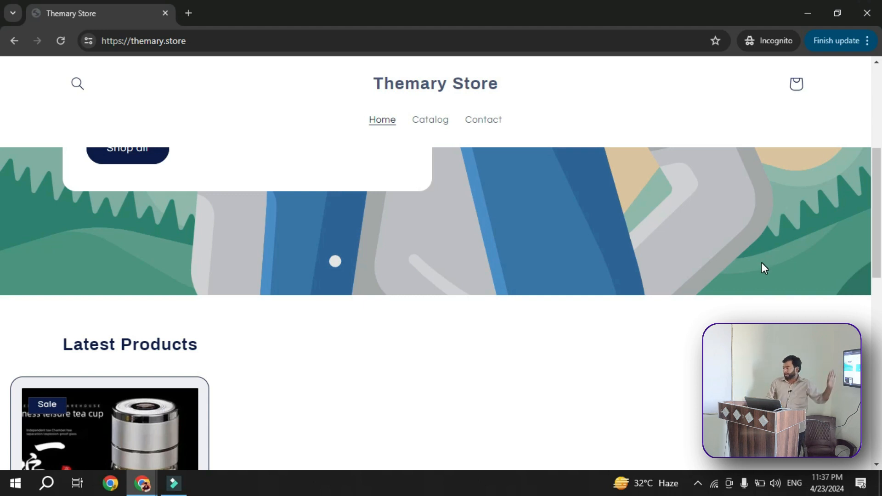
pyautogui.scroll(-2, 763, 264)
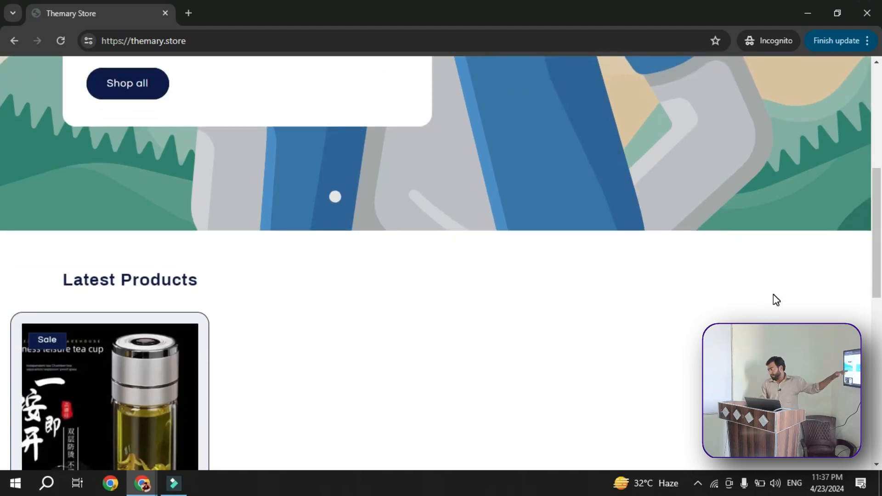
pyautogui.scroll(-4, 776, 303)
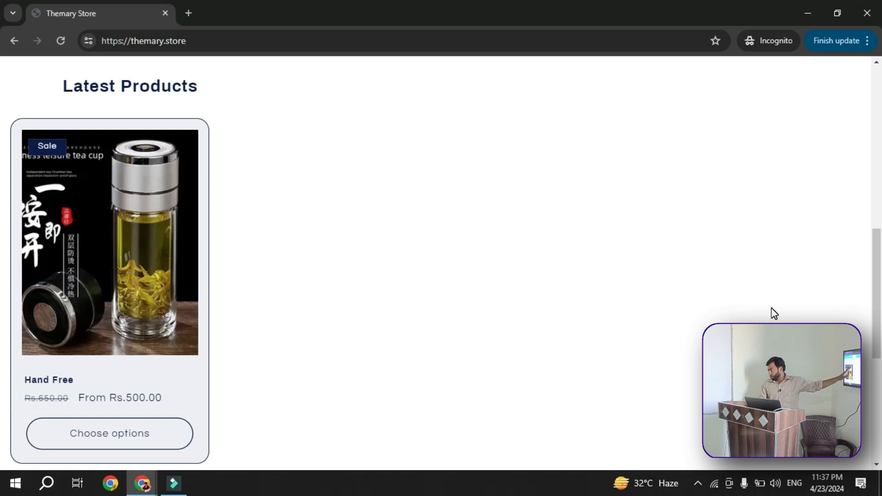
pyautogui.scroll(-4, 192, 395)
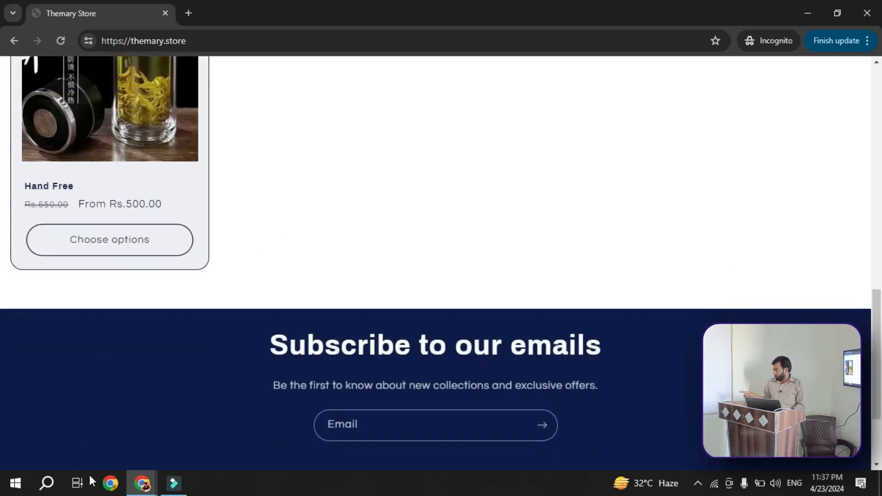
# Switch to the Shopify admin window, open the Home dashboard and look over its analytics, to-do items and suggestions
pyautogui.moveTo(142, 482)
pyautogui.click(112, 436)
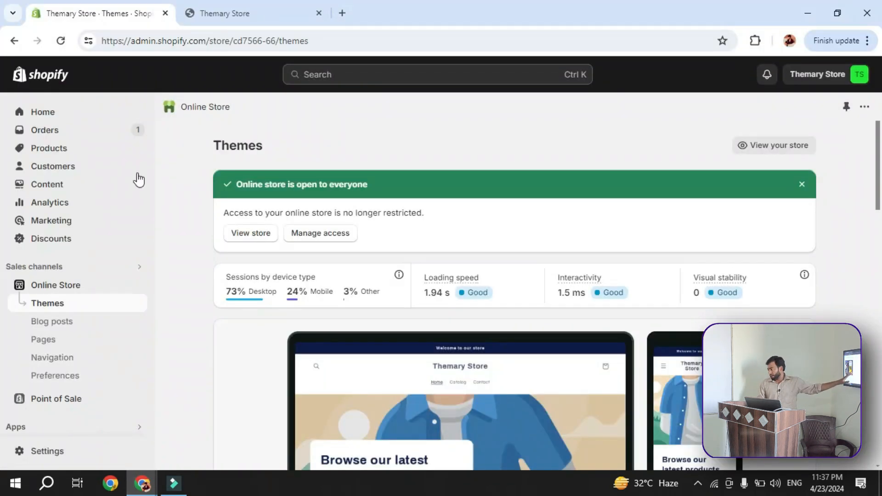
pyautogui.click(59, 115)
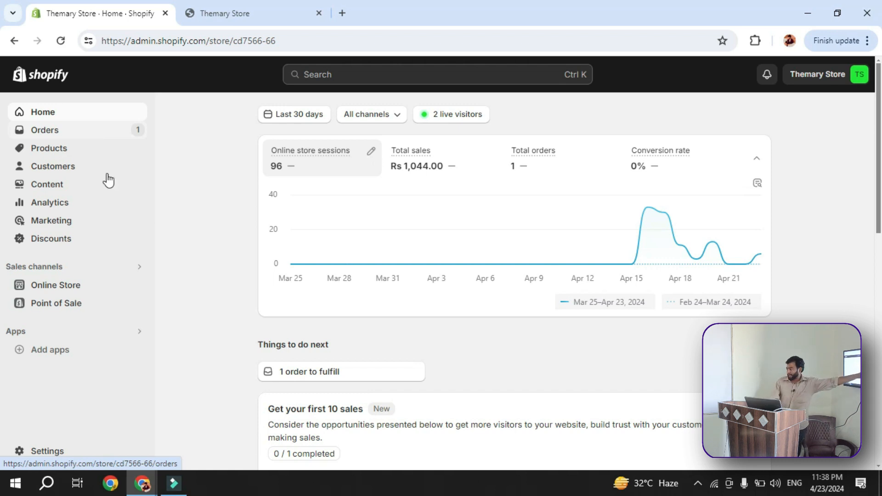
pyautogui.scroll(-3, 559, 246)
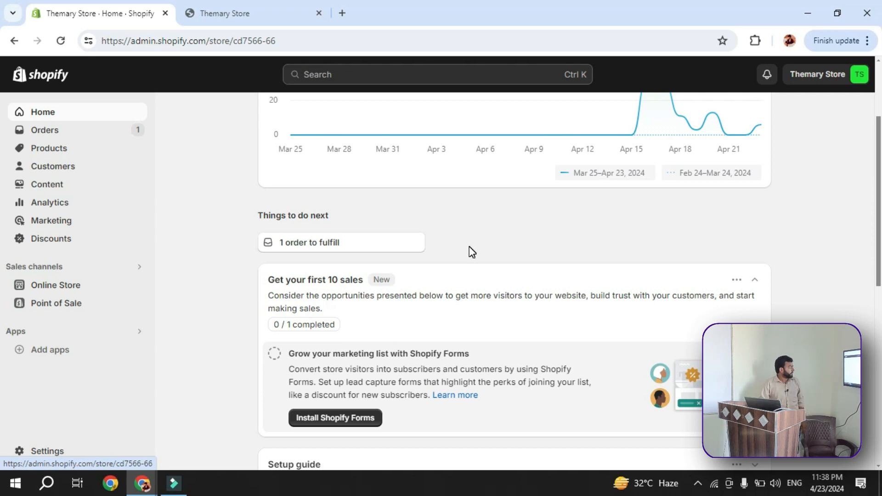
pyautogui.scroll(-3, 469, 248)
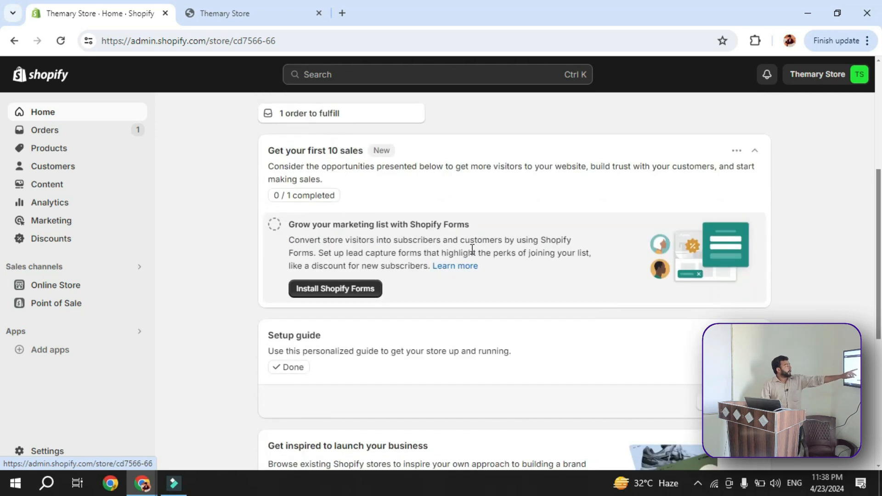
pyautogui.scroll(-2, 471, 256)
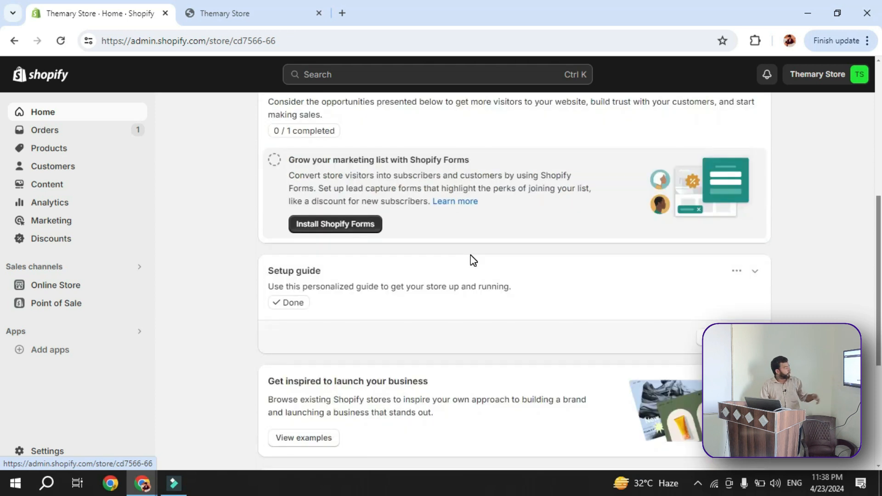
pyautogui.scroll(-5, 471, 258)
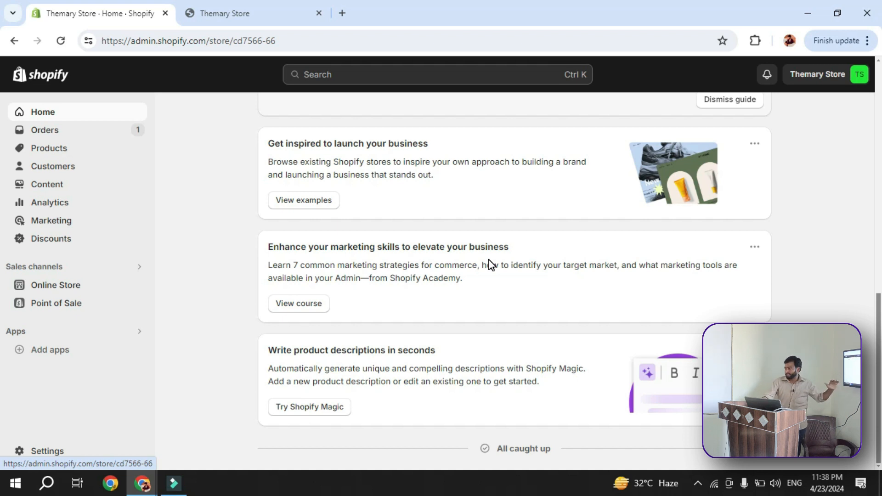
# Open the unfulfilled Hand Free order from the Orders page and review its payment details, timeline and fraud analysis
pyautogui.click(96, 141)
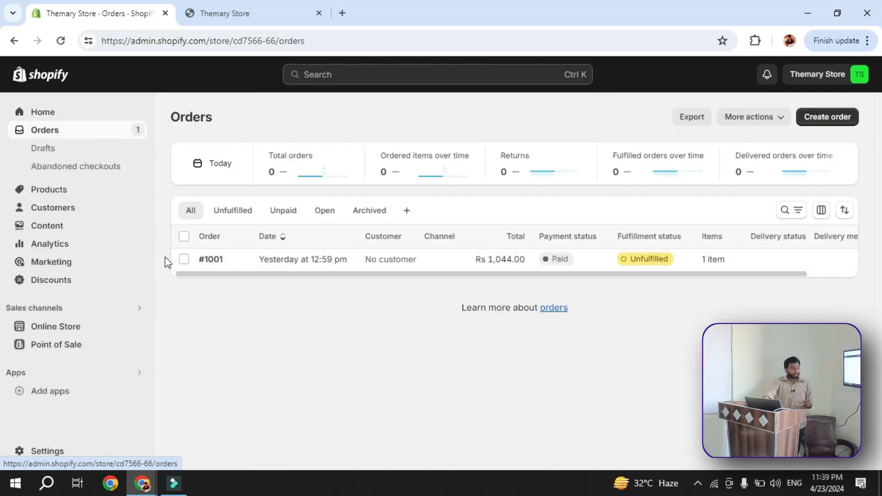
pyautogui.click(212, 260)
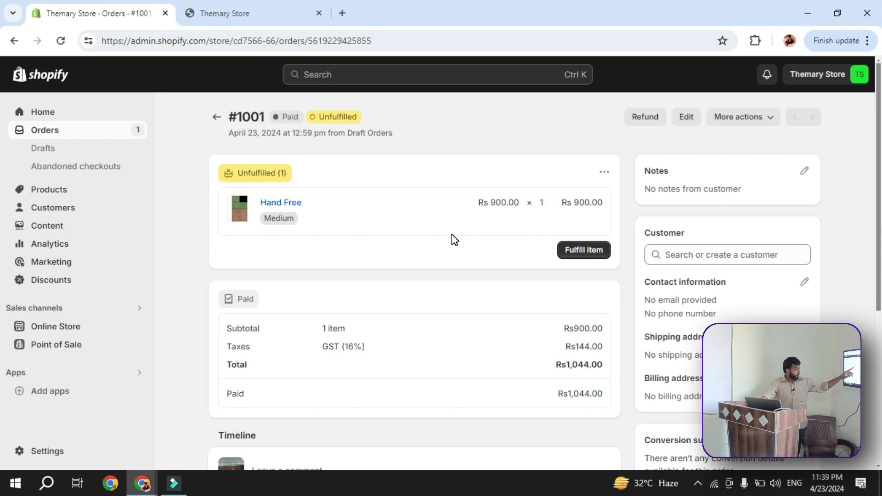
pyautogui.scroll(-1, 454, 240)
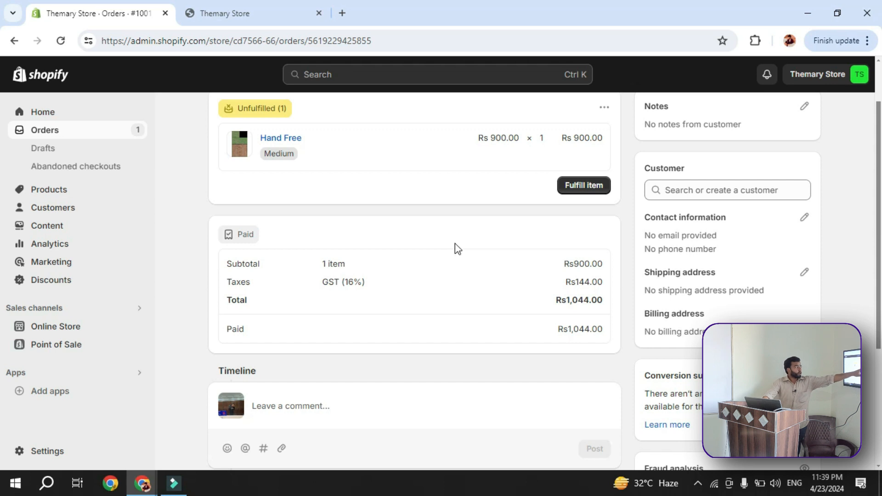
pyautogui.scroll(-1, 455, 255)
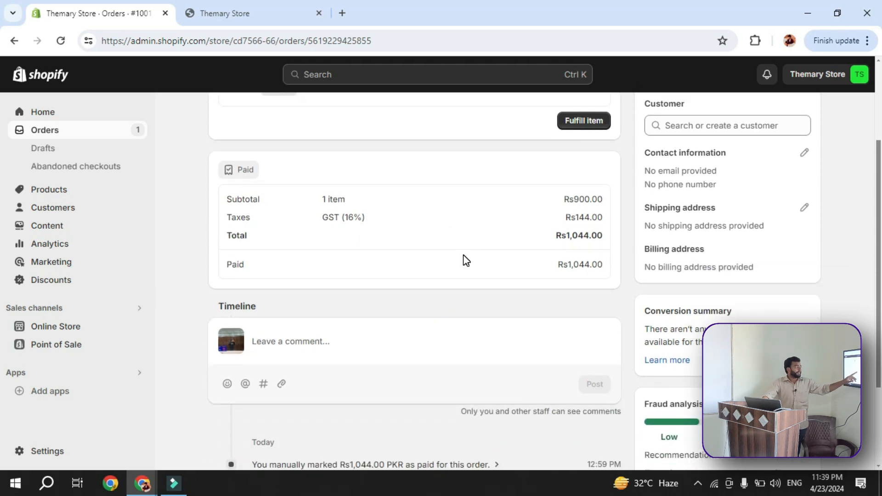
pyautogui.scroll(-2, 487, 261)
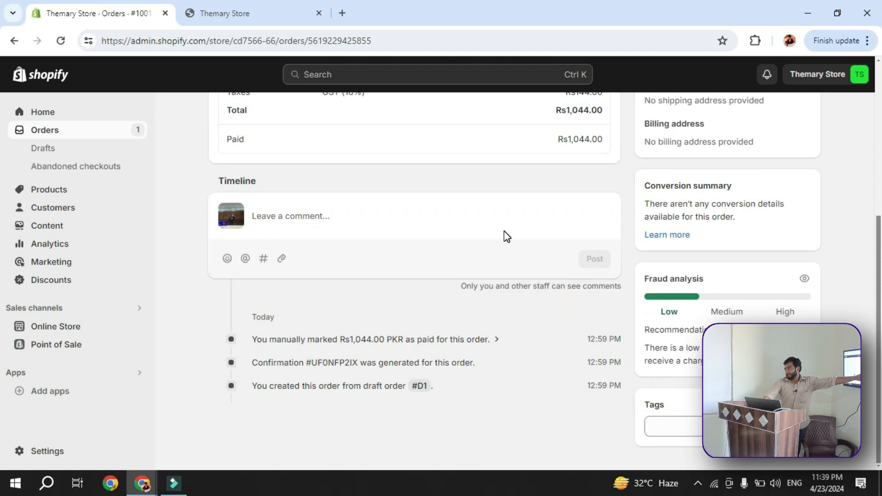
pyautogui.scroll(5, 533, 316)
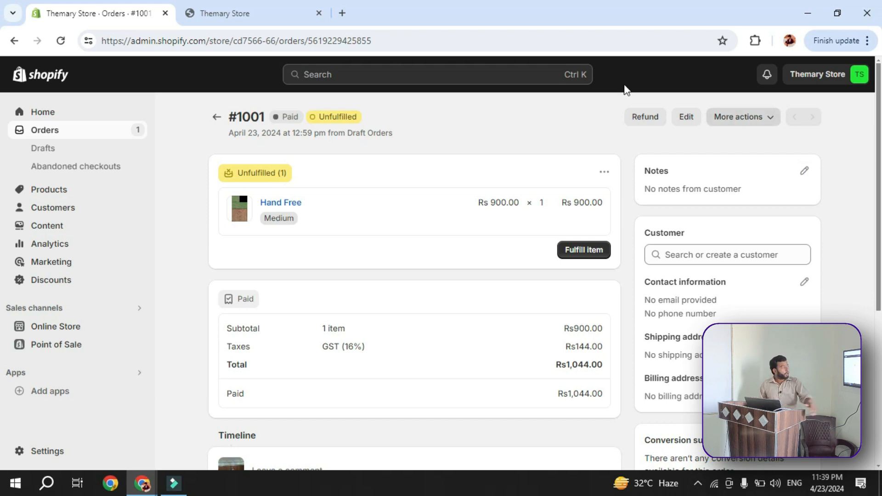
# Start a refund for the order, enter a manual amount of Rs 200, and replace it with Rs 1044
pyautogui.click(638, 119)
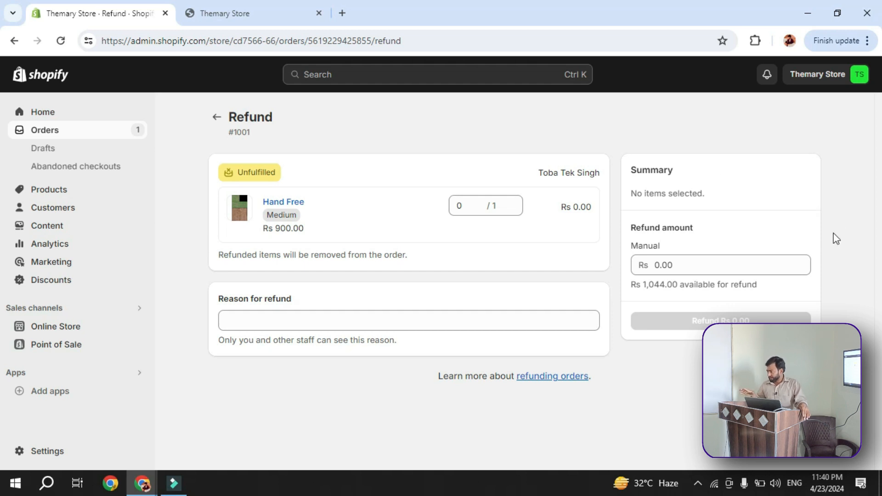
pyautogui.click(690, 256)
pyautogui.write('200')
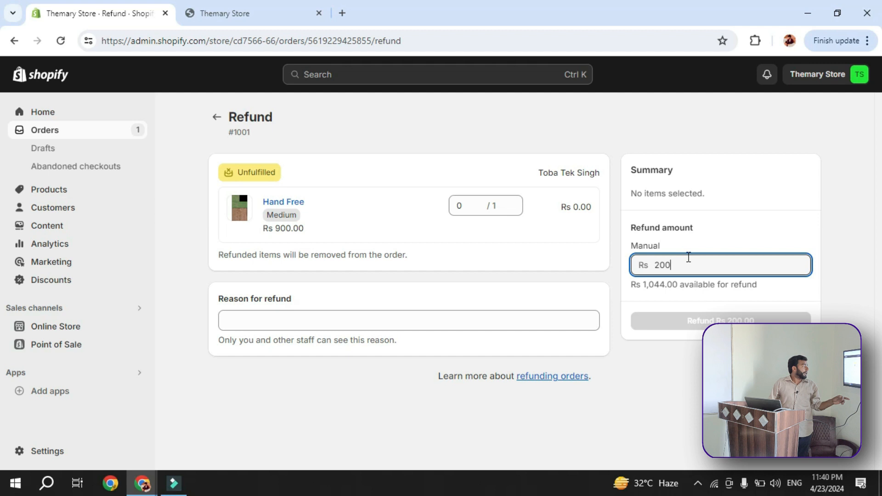
pyautogui.doubleClick(658, 263)
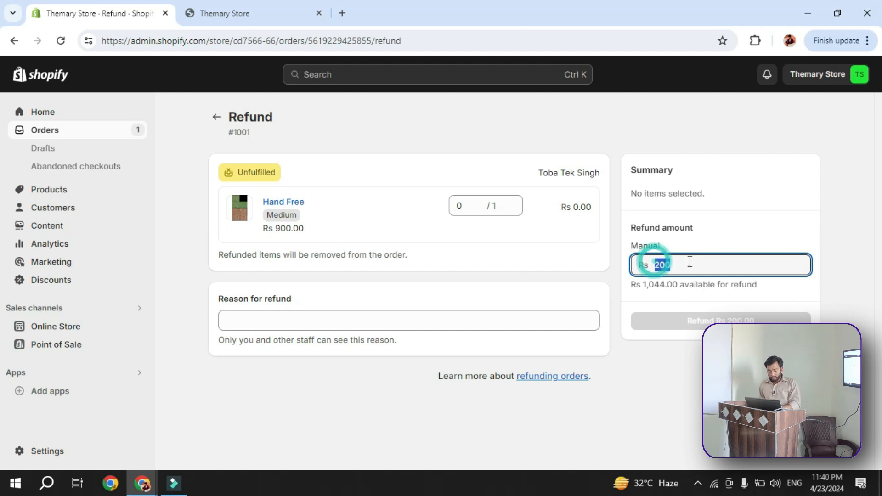
pyautogui.write('1044')
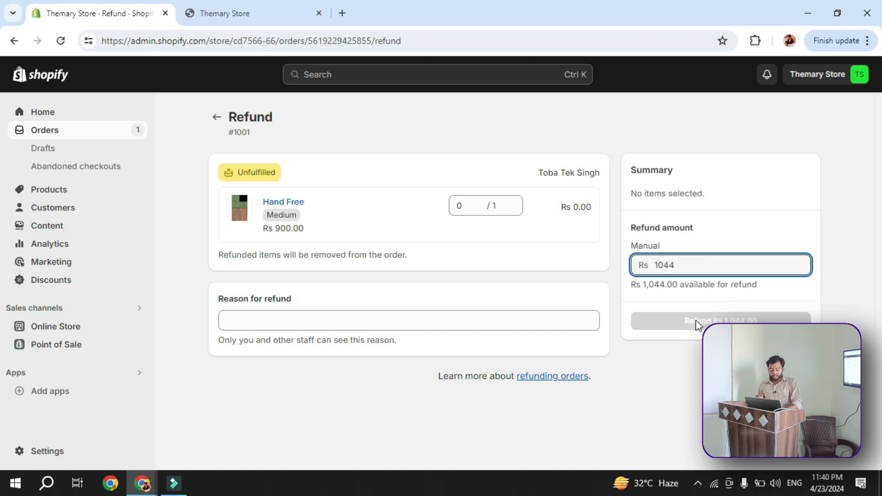
# Try a manual refund amount of Rs 11044, open the help page about refunding orders and return to the refund form
pyautogui.click(663, 265)
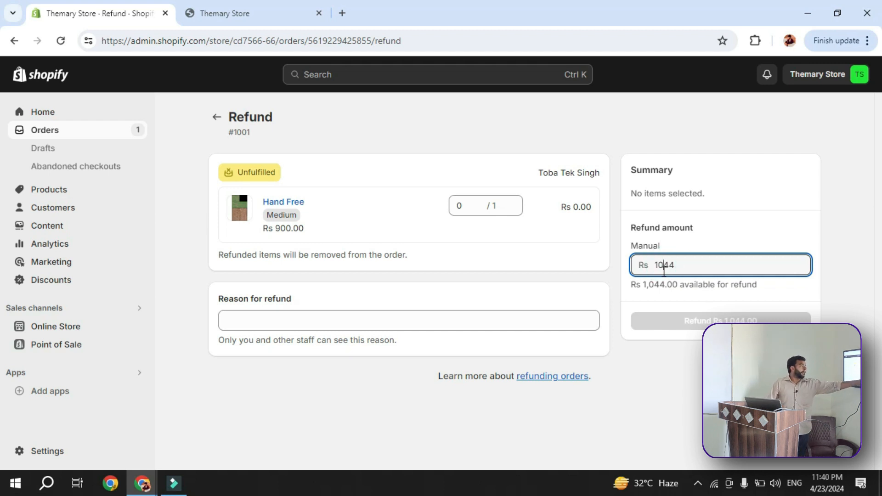
pyautogui.click(657, 266)
pyautogui.write('1')
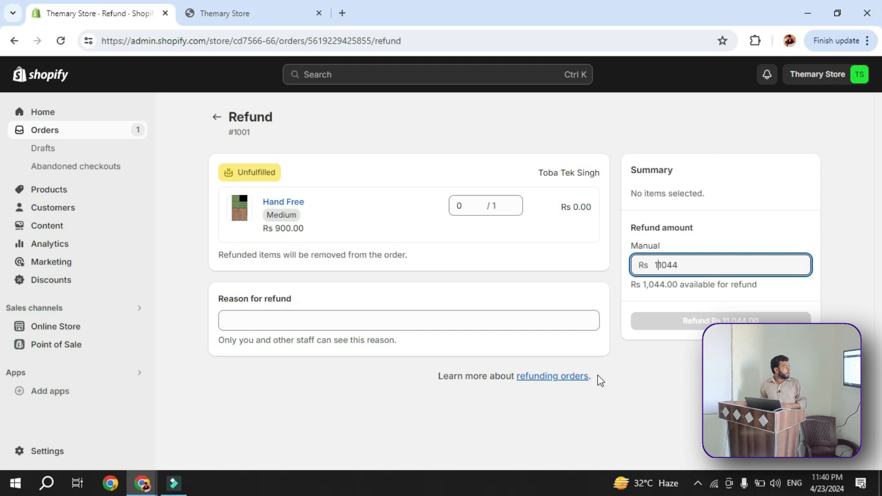
pyautogui.click(564, 386)
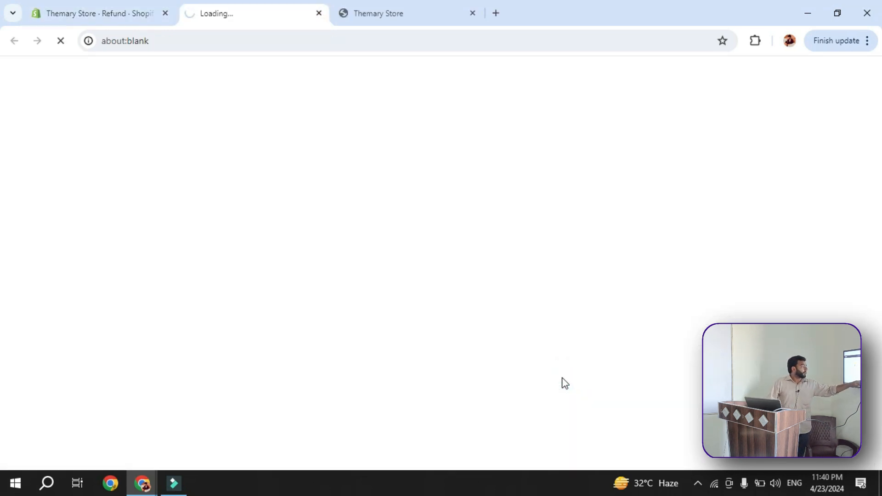
pyautogui.click(115, 16)
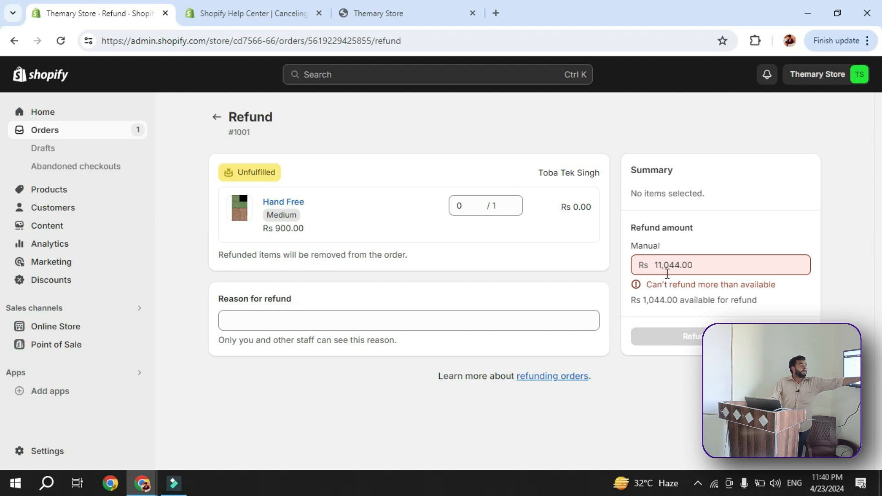
# Correct the manual refund amount to Rs 1044 and issue the refund
pyautogui.doubleClick(661, 265)
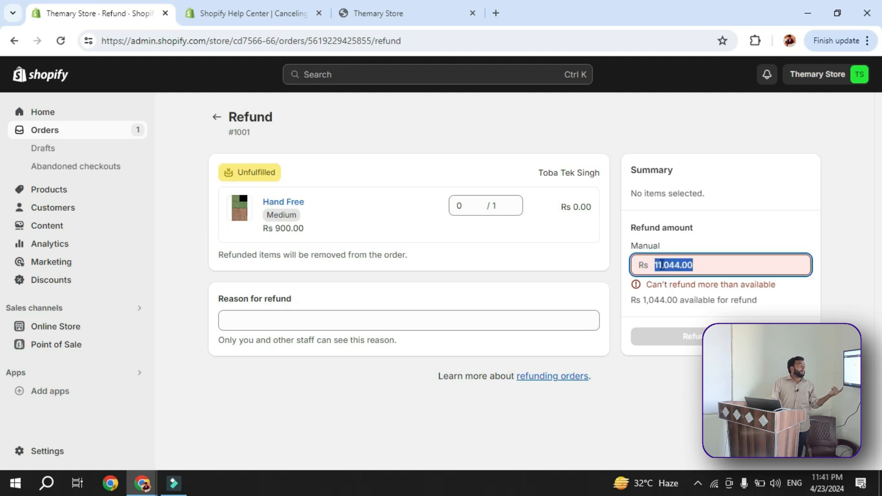
pyautogui.click(660, 266)
pyautogui.click(660, 265)
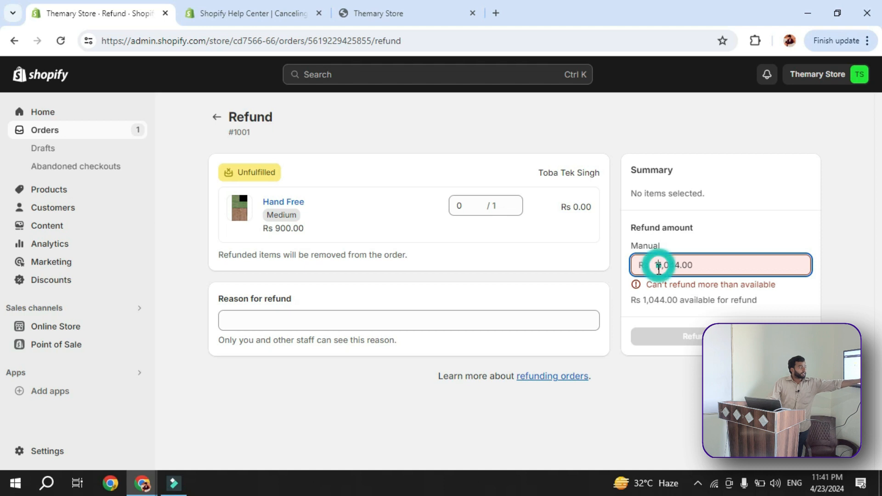
pyautogui.moveTo(684, 266); pyautogui.dragTo(639, 268)
pyautogui.write('10')
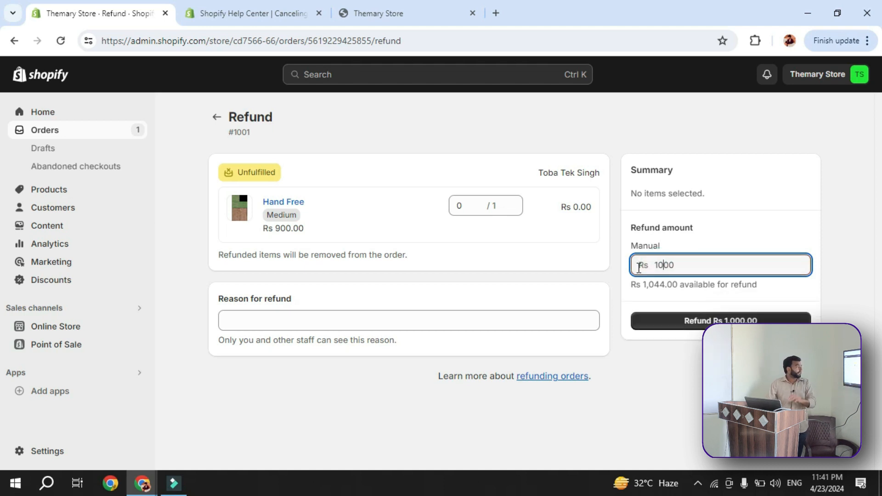
pyautogui.doubleClick(653, 266)
pyautogui.write('1044')
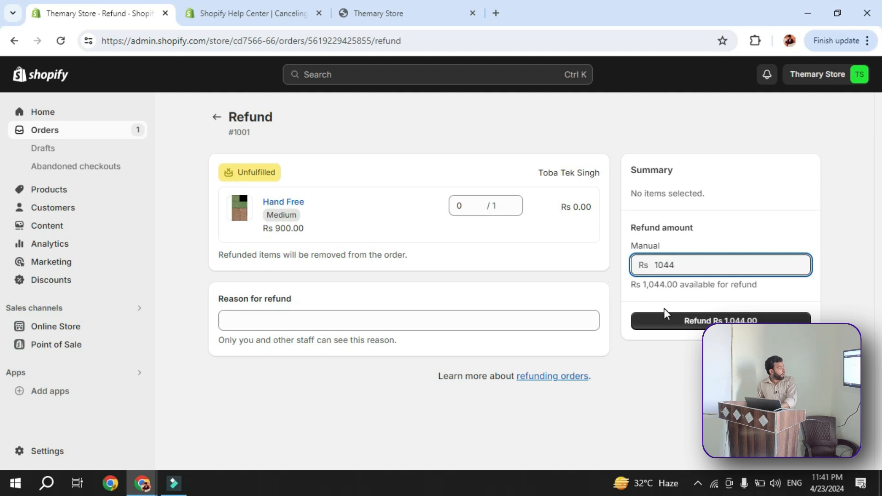
pyautogui.click(684, 319)
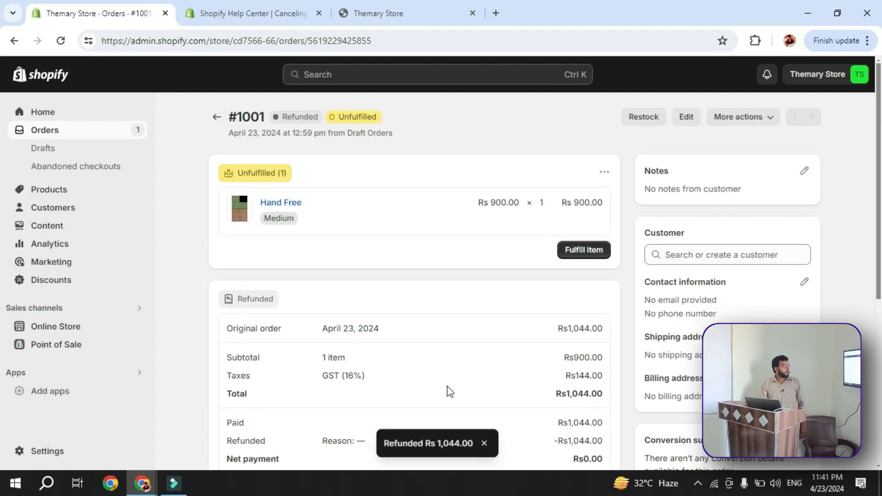
# Examine the refunded order's payment breakdown, fraud analysis and timeline, including the comment field for staff
pyautogui.scroll(-5, 459, 397)
pyautogui.scroll(4, 458, 393)
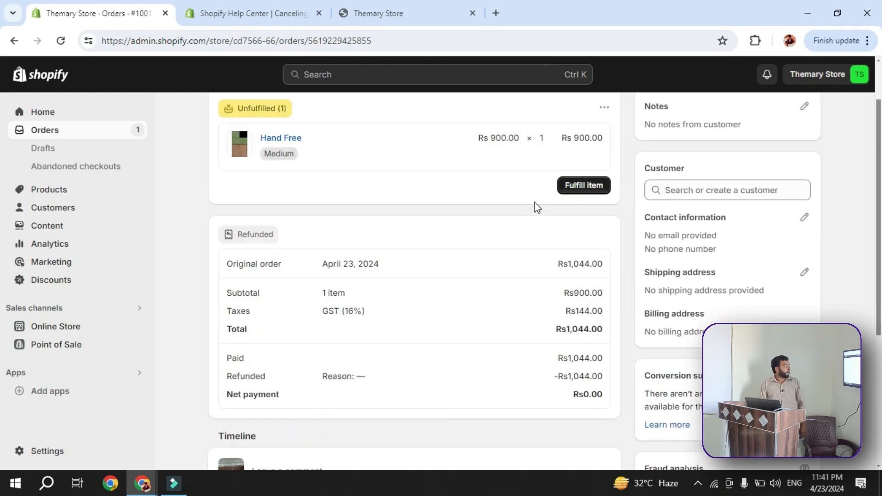
pyautogui.scroll(-1, 301, 211)
pyautogui.scroll(3, 301, 210)
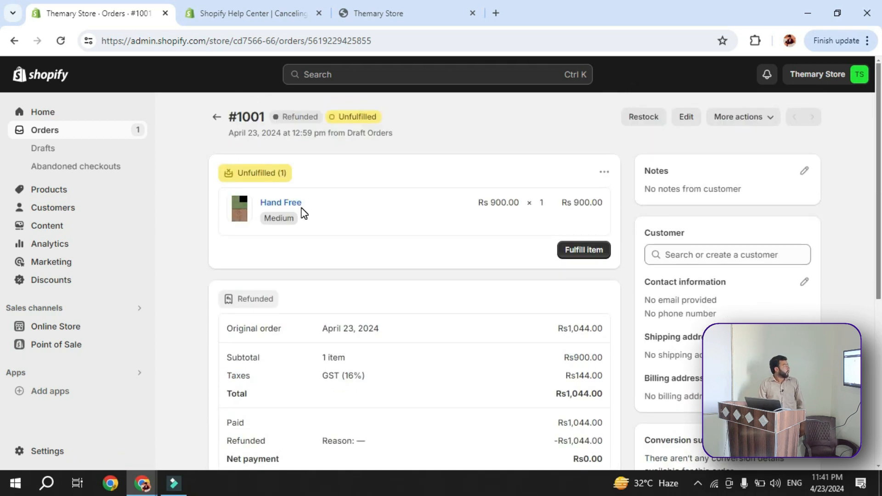
pyautogui.scroll(-2, 856, 264)
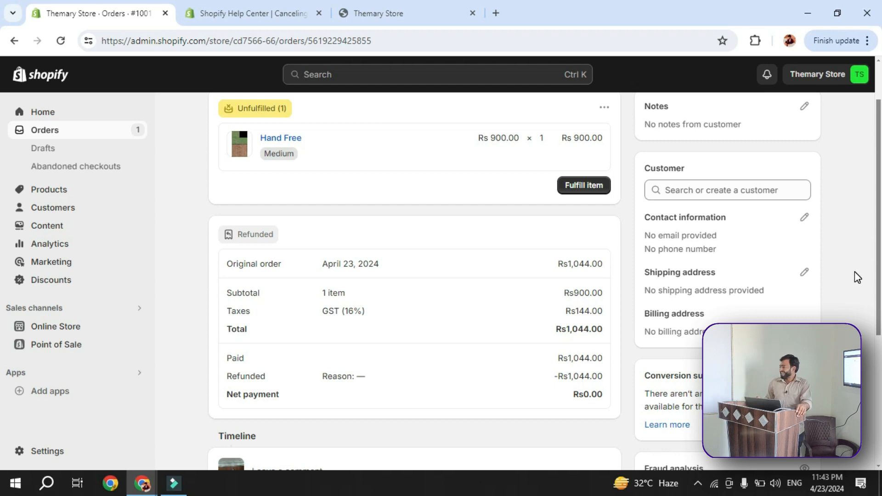
pyautogui.scroll(-5, 812, 306)
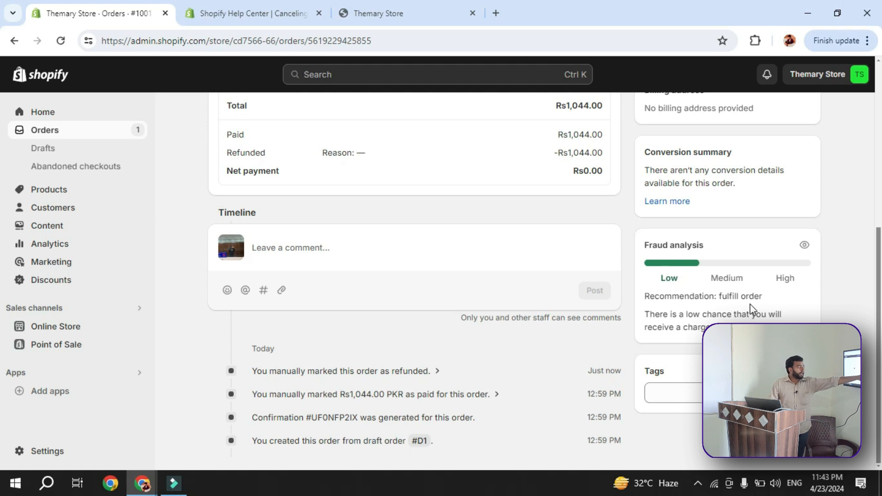
pyautogui.scroll(2, 217, 244)
pyautogui.scroll(3, 154, 248)
pyautogui.scroll(-5, 236, 292)
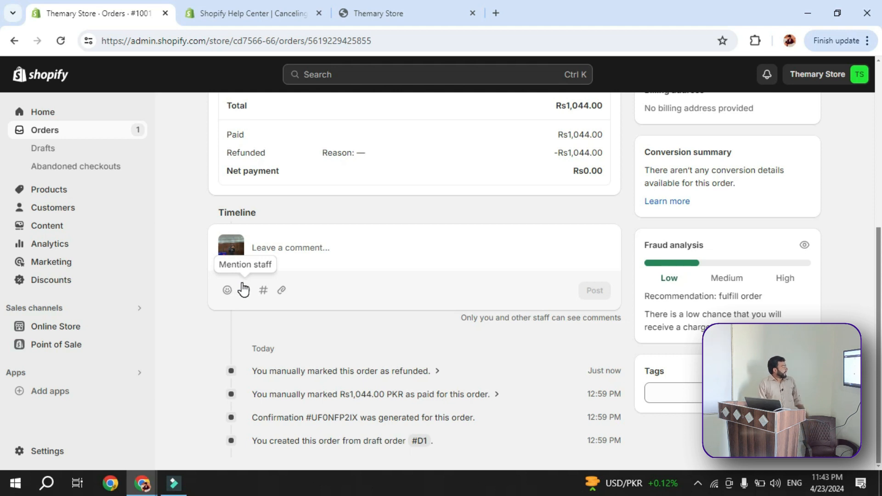
pyautogui.scroll(1, 243, 288)
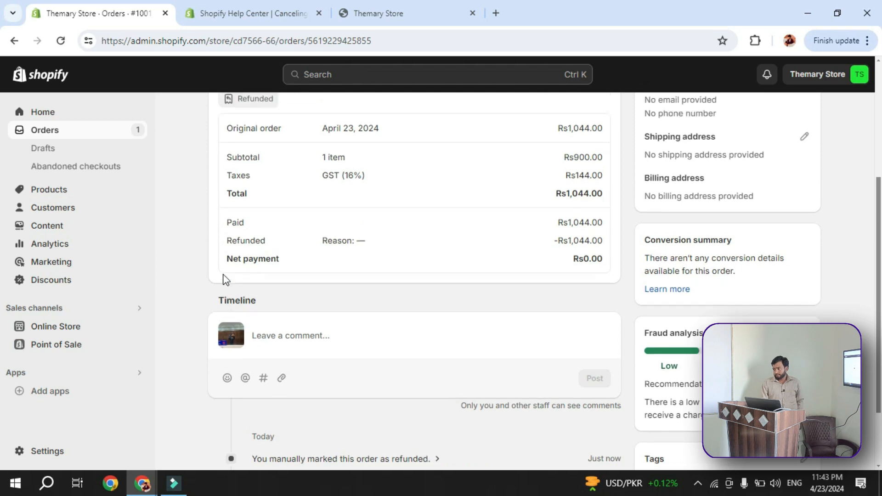
pyautogui.scroll(-1, 223, 276)
pyautogui.click(313, 248)
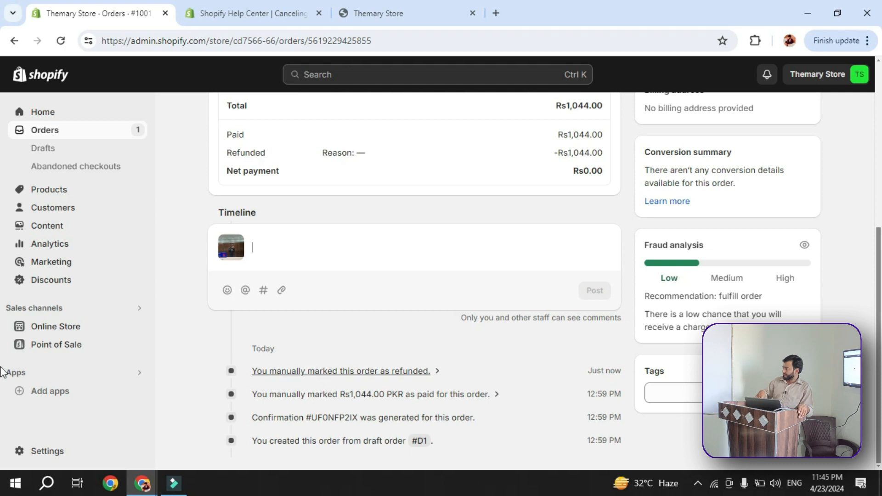
# Open the Products page and show the additional actions available for the product list
pyautogui.scroll(1, 62, 199)
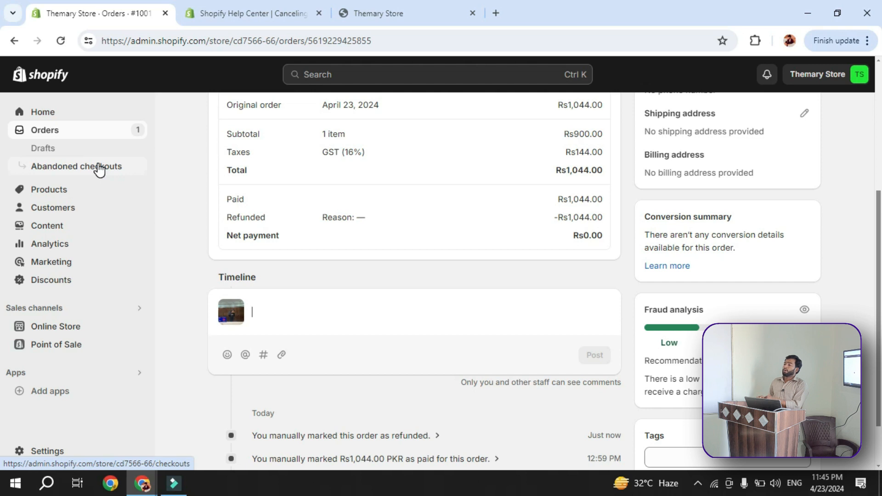
pyautogui.click(76, 197)
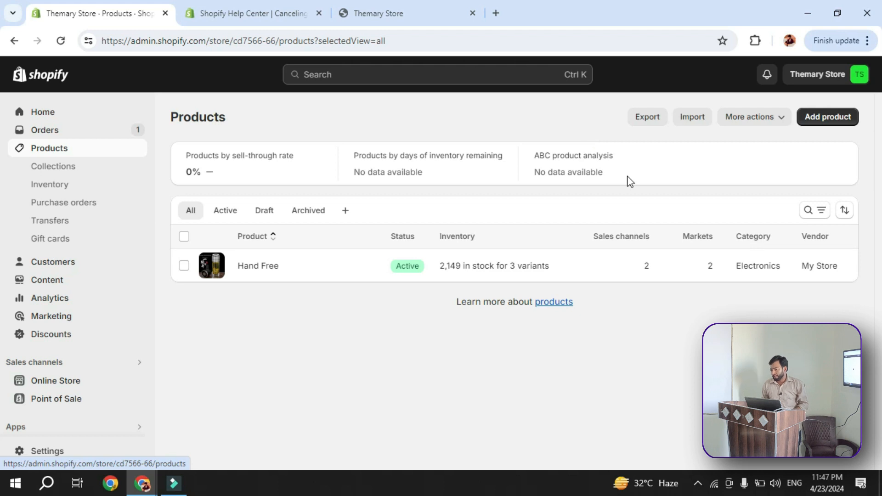
pyautogui.click(774, 124)
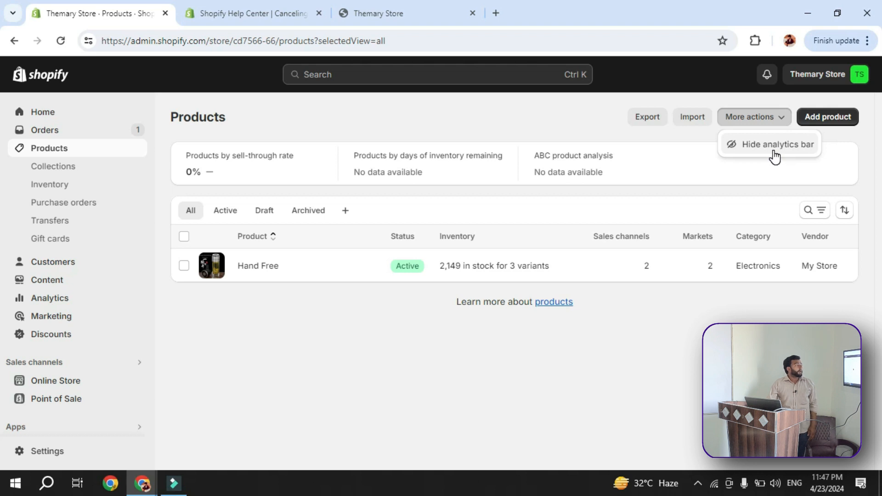
# Start a new product in the product list and get its title ready for entry
pyautogui.click(775, 184)
pyautogui.click(844, 124)
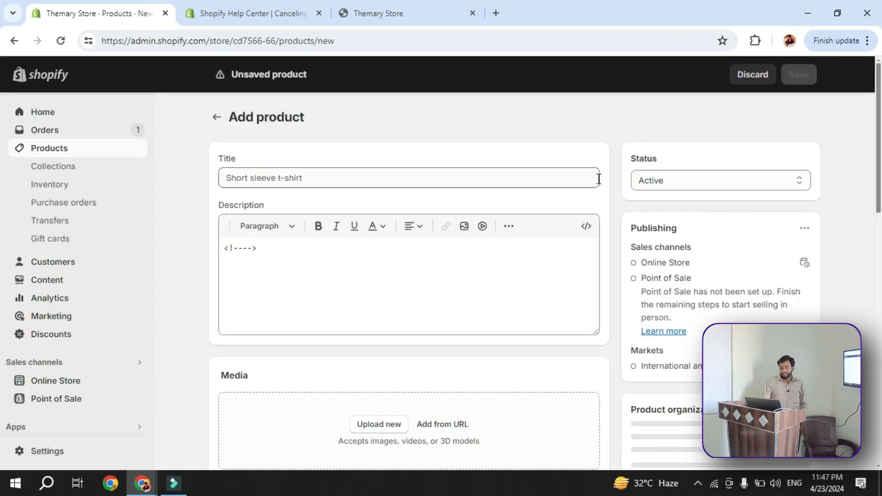
pyautogui.click(253, 180)
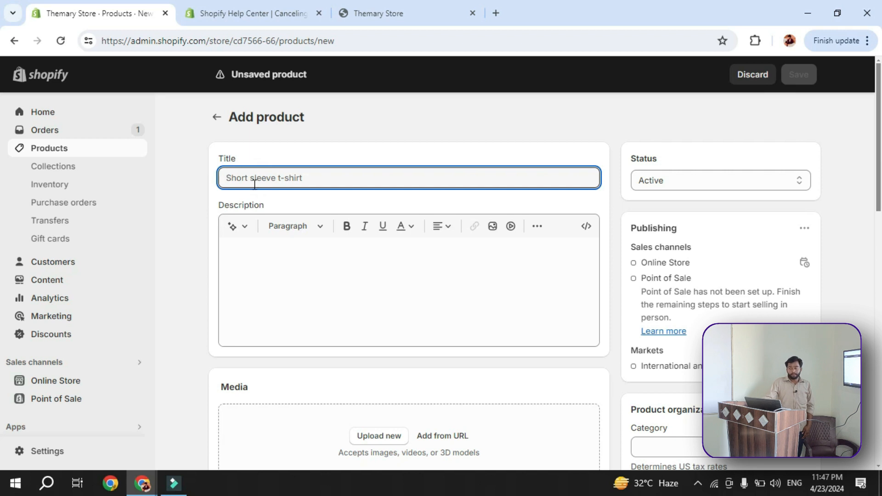
# View the Hand Free product on the storefront's home page, close the help page and return to the new product form
pyautogui.click(443, 13)
pyautogui.scroll(-5, 308, 230)
pyautogui.scroll(-7, 272, 317)
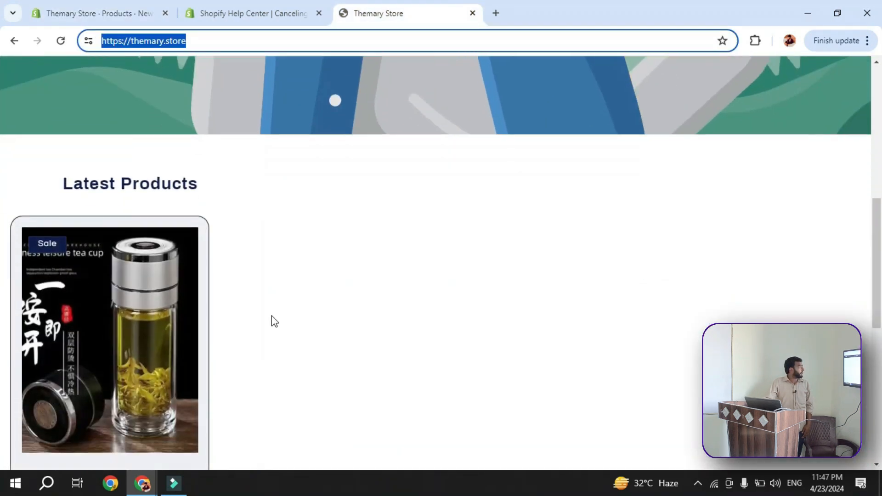
pyautogui.scroll(2, 272, 315)
pyautogui.scroll(-4, 271, 308)
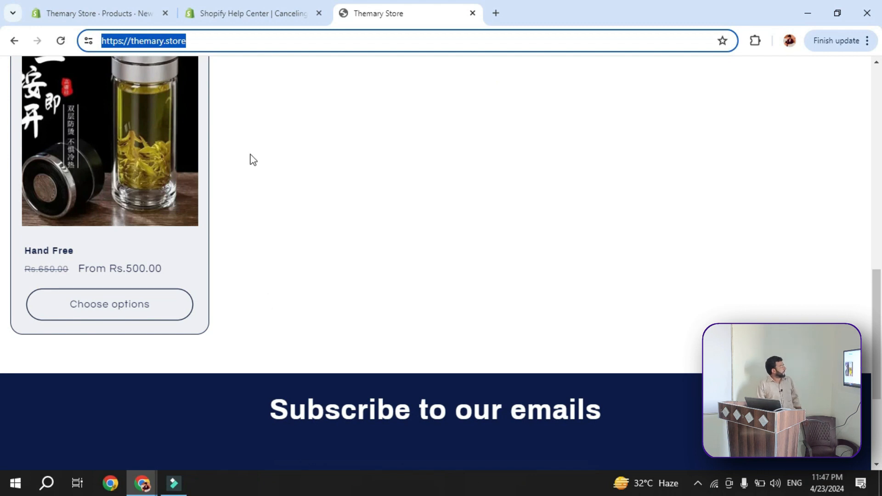
pyautogui.click(297, 6)
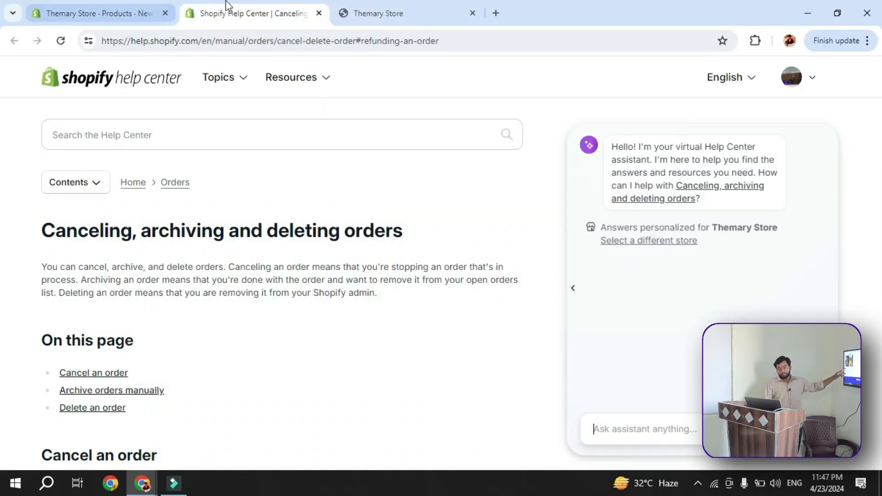
pyautogui.click(319, 14)
pyautogui.click(105, 15)
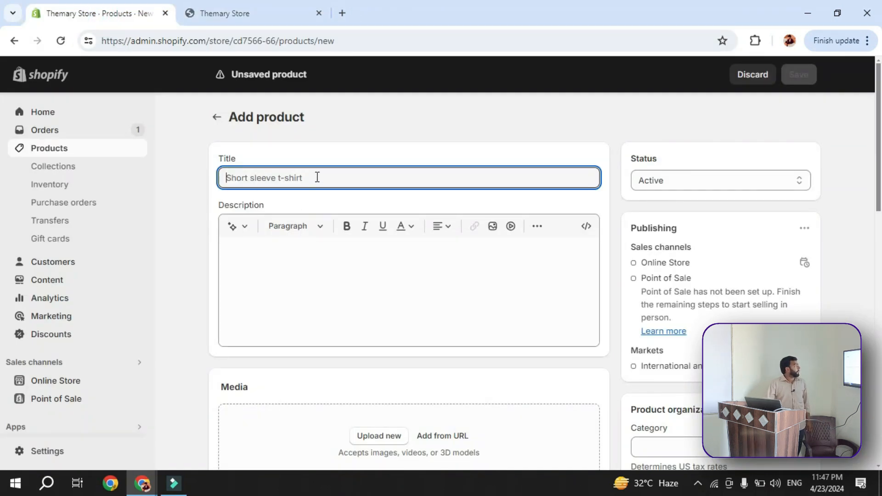
# Title the new product Ladies Bag and place the cursor in its description
pyautogui.write('Ladies Bag')
pyautogui.click(264, 286)
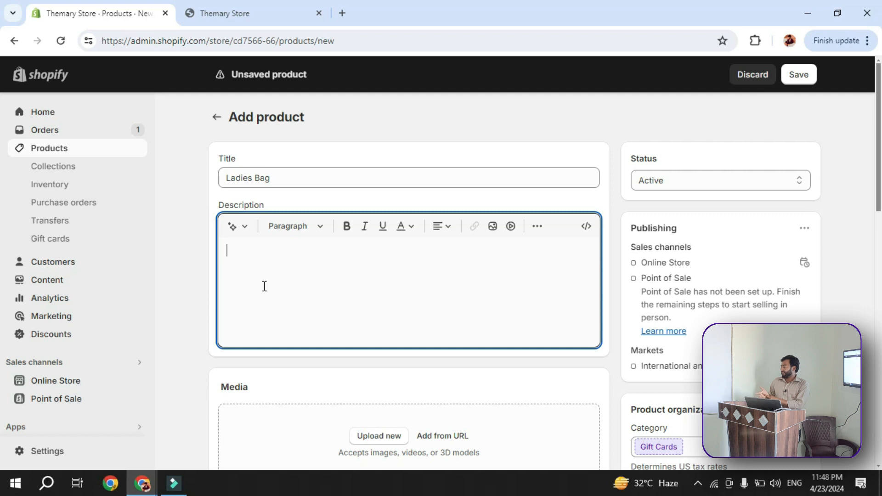
pyautogui.scroll(-3, 265, 286)
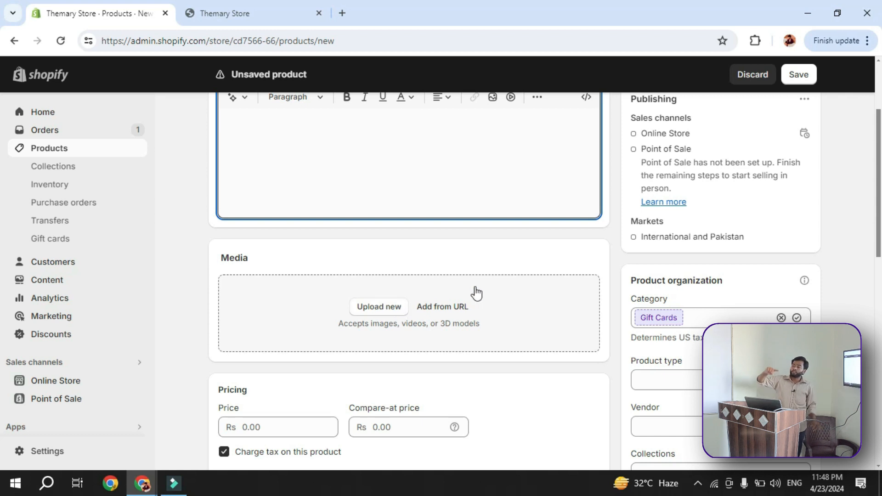
pyautogui.click(455, 308)
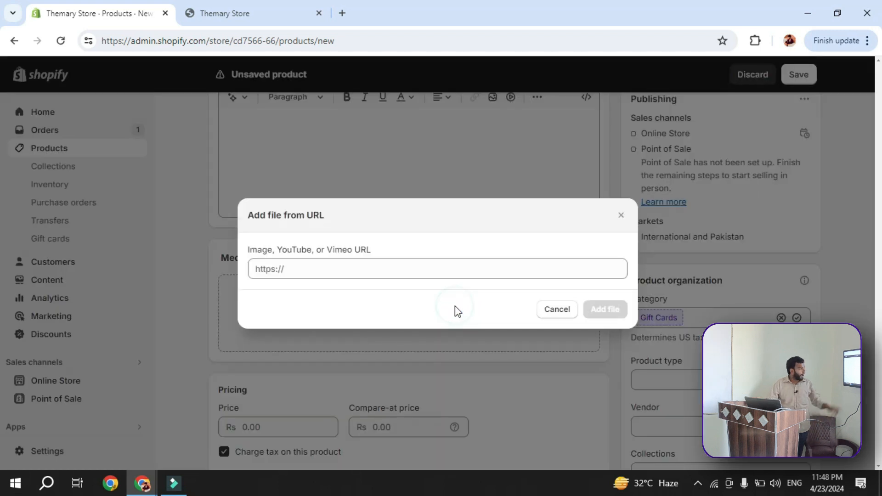
pyautogui.click(296, 272)
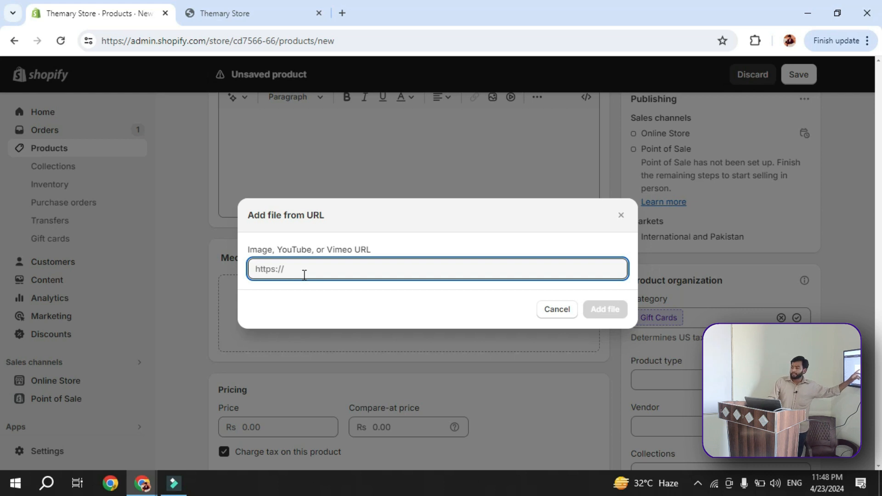
pyautogui.click(554, 308)
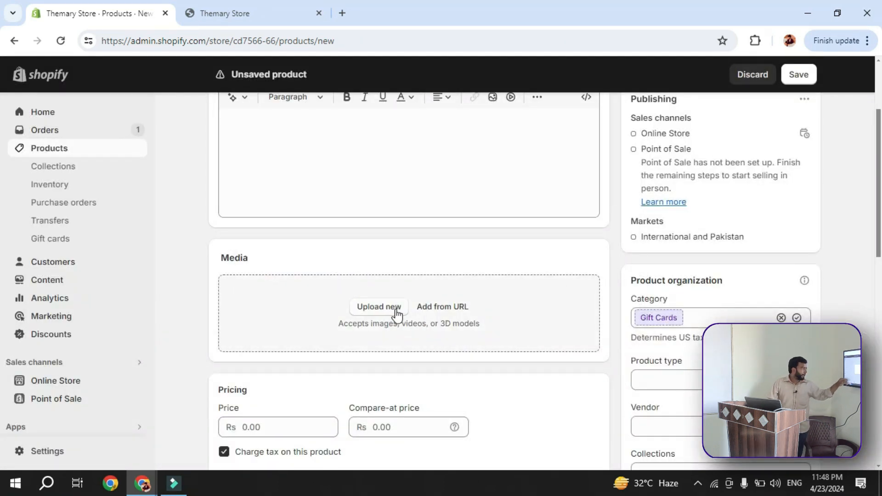
# Upload the four handbag images 1 to 4 from the ladlo.store folder as the product's media
pyautogui.click(389, 304)
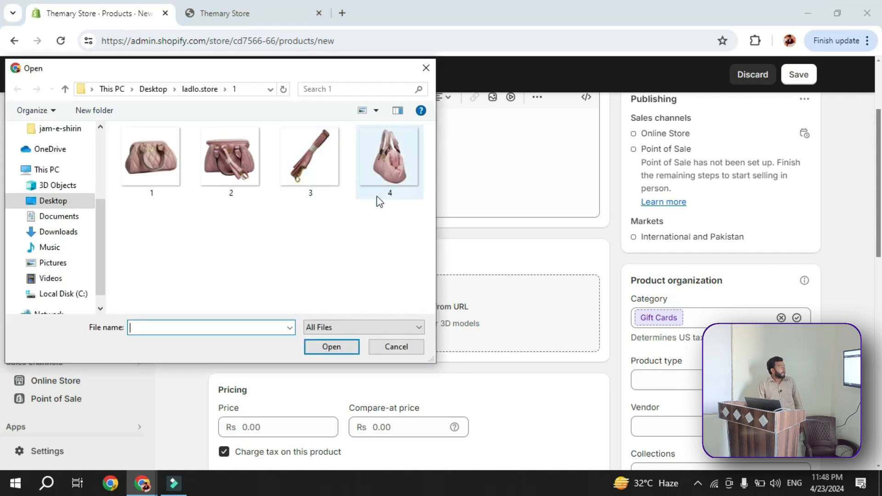
pyautogui.moveTo(398, 205); pyautogui.dragTo(134, 162)
pyautogui.click(322, 346)
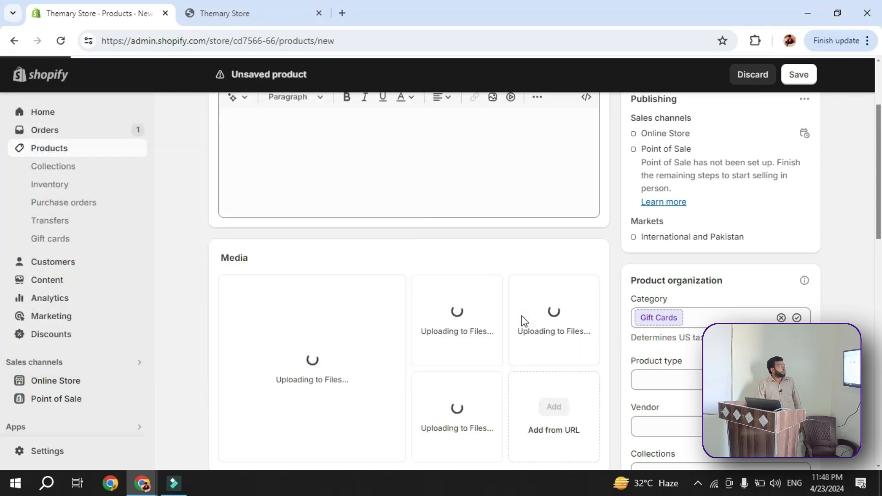
# Move the strap photo to the main image position, look at the storefront's product card and return to the product form
pyautogui.scroll(-2, 523, 317)
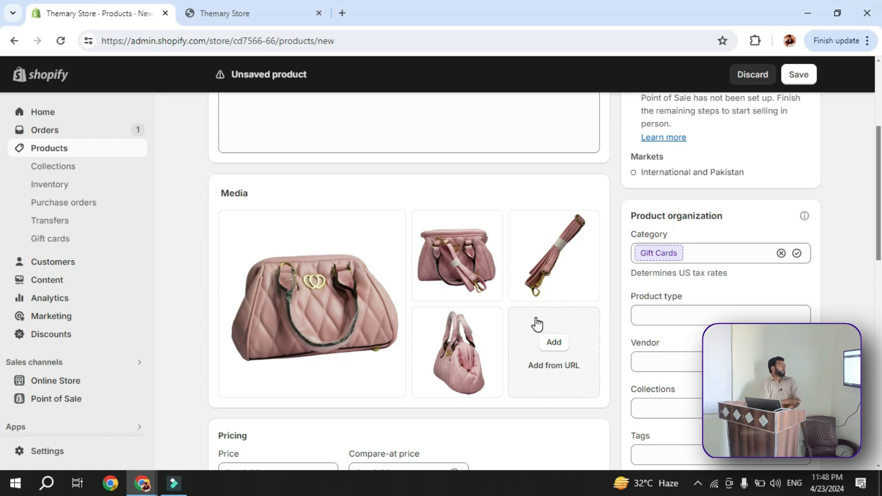
pyautogui.moveTo(569, 271); pyautogui.dragTo(325, 315)
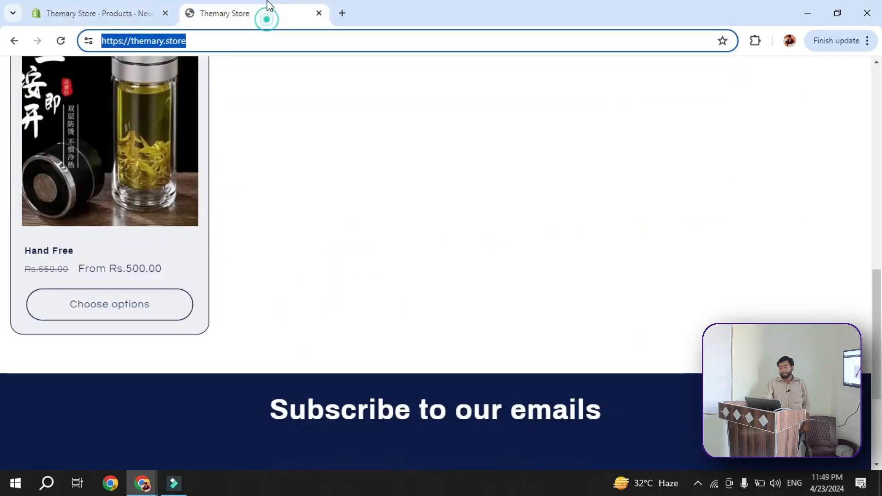
pyautogui.click(266, 14)
pyautogui.scroll(1, 269, 201)
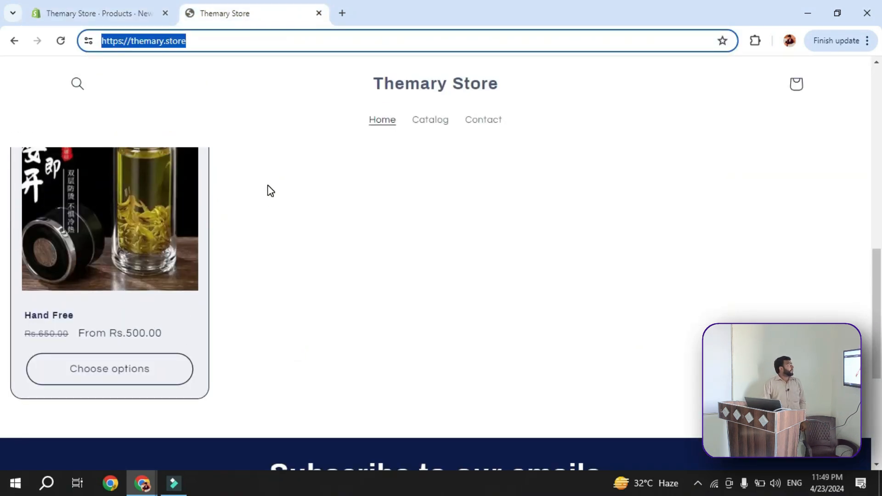
pyautogui.click(138, 14)
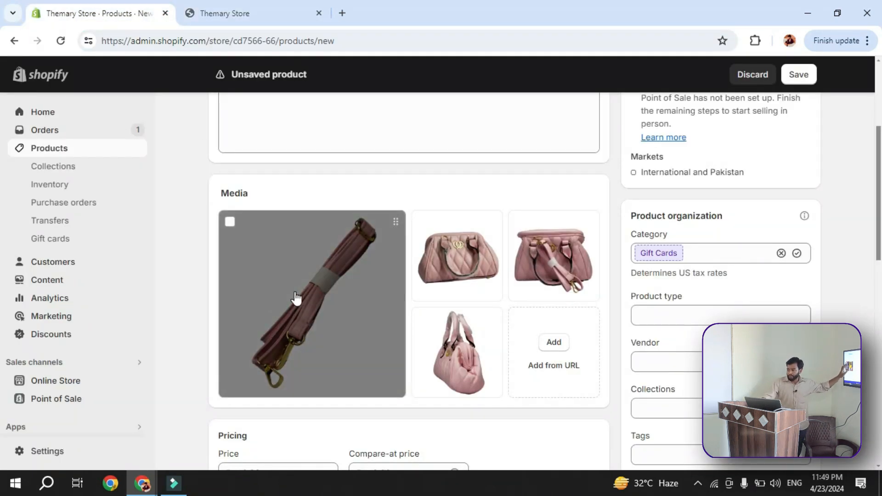
# Swap the handbag and strap photos as main image, leaving the front-view handbag photo first
pyautogui.moveTo(443, 252); pyautogui.dragTo(367, 301)
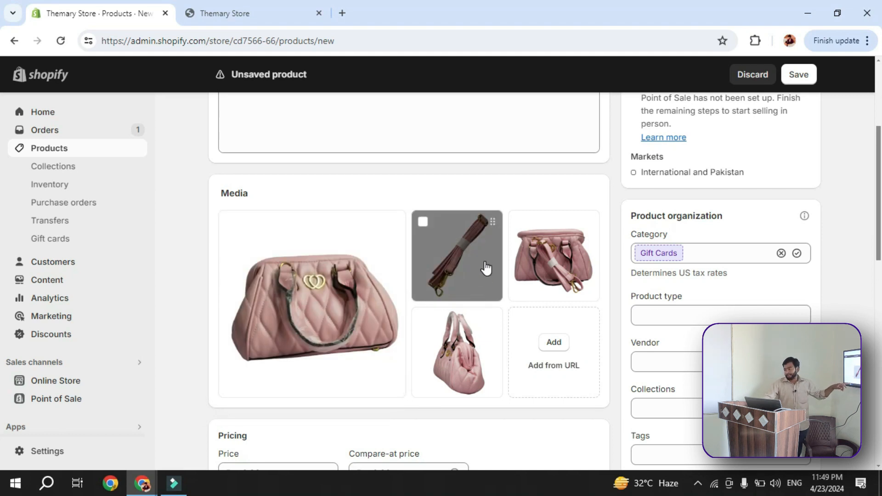
pyautogui.moveTo(487, 268); pyautogui.dragTo(335, 303)
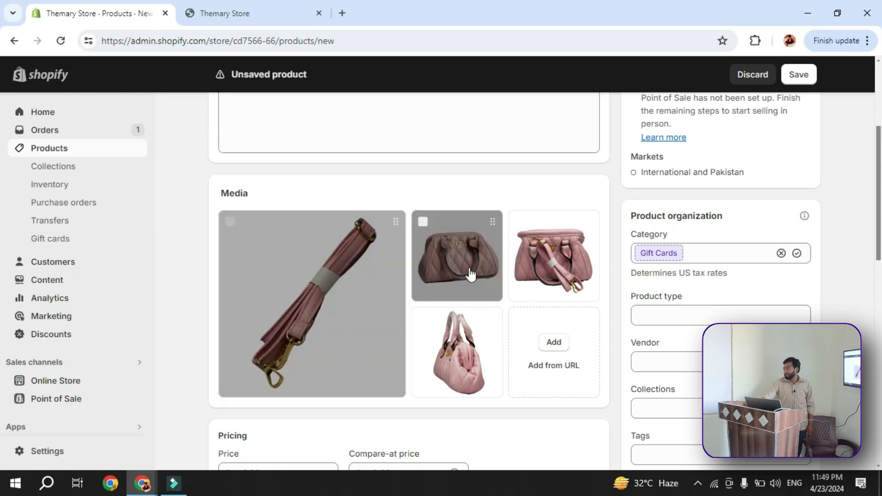
pyautogui.moveTo(482, 256); pyautogui.dragTo(366, 307)
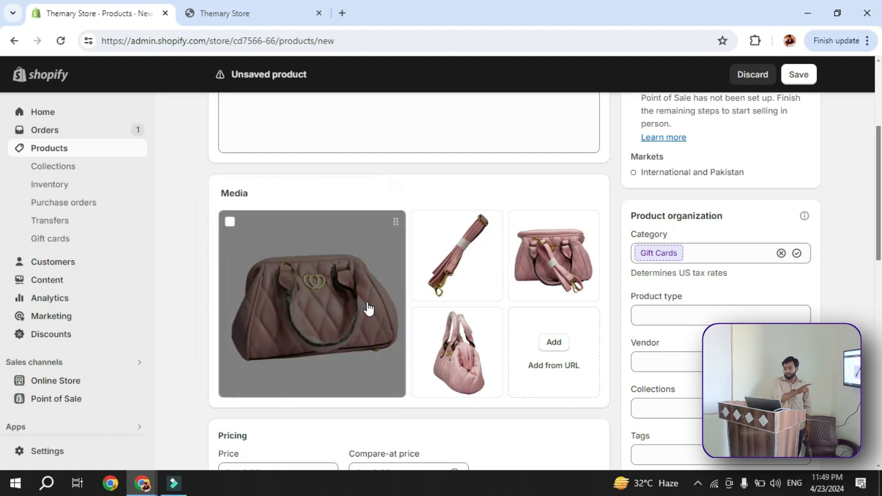
# Set the product's price to Rs 2,000 and its compare-at price to Rs 1,900
pyautogui.scroll(-3, 500, 291)
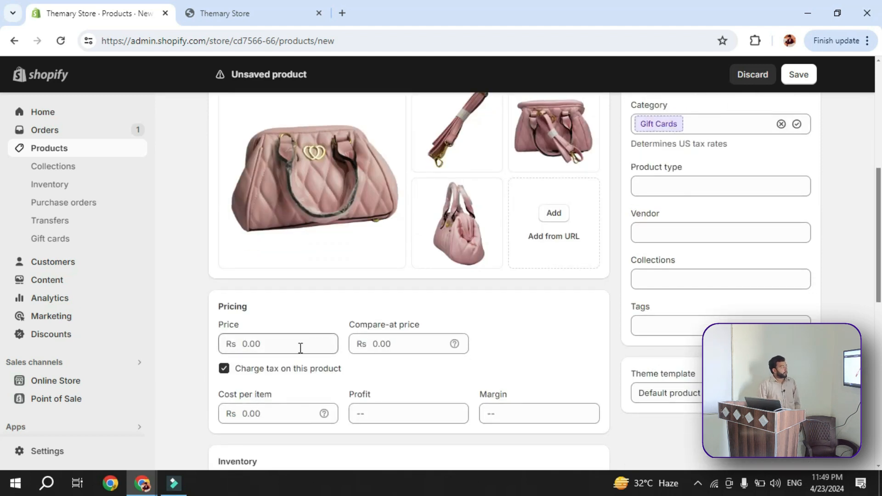
pyautogui.scroll(-1, 276, 333)
pyautogui.click(268, 279)
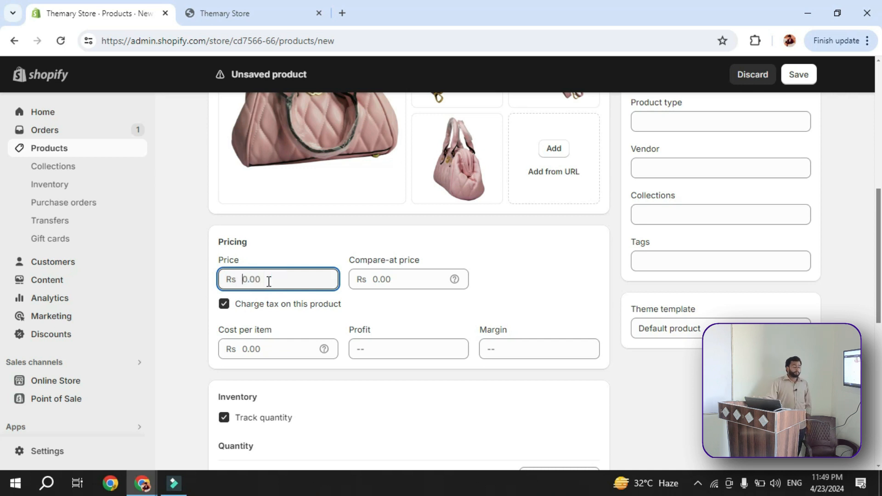
pyautogui.write('2000')
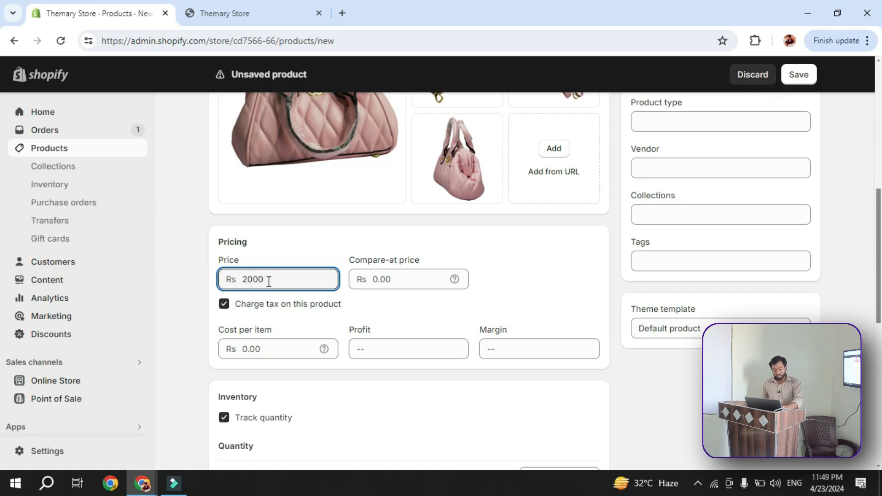
pyautogui.click(433, 280)
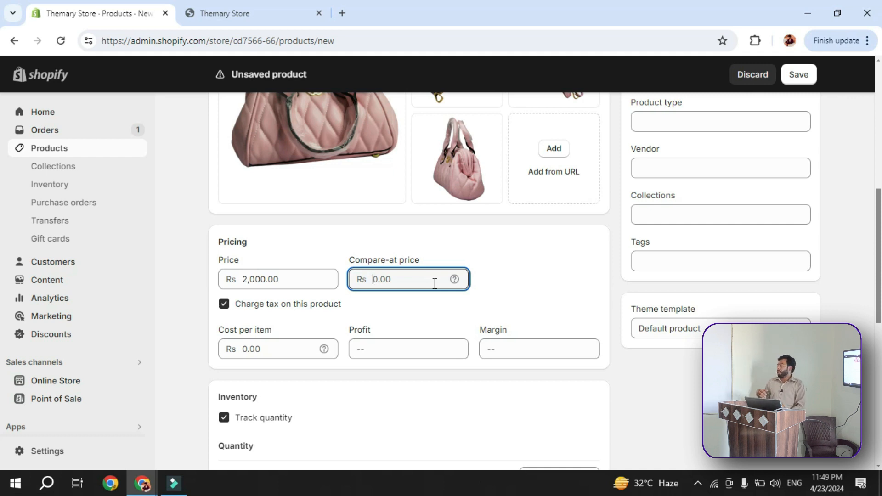
pyautogui.write('1900')
pyautogui.click(528, 303)
# Examine the cost per item, profit and margin fields and the inventory quantity settings of the product
pyautogui.scroll(-1, 322, 298)
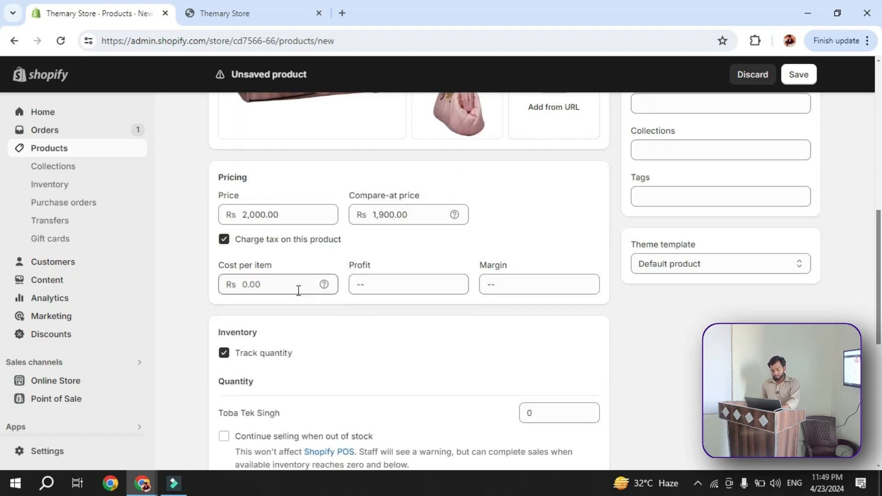
pyautogui.click(299, 289)
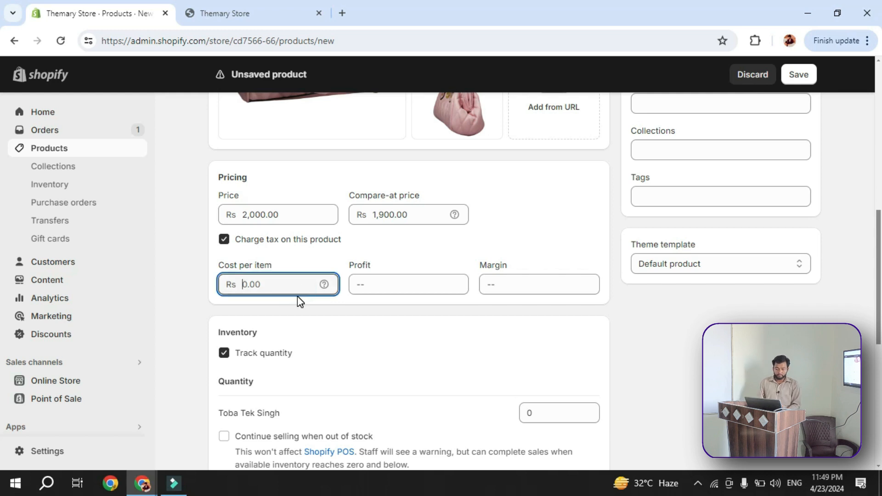
pyautogui.scroll(-1, 301, 304)
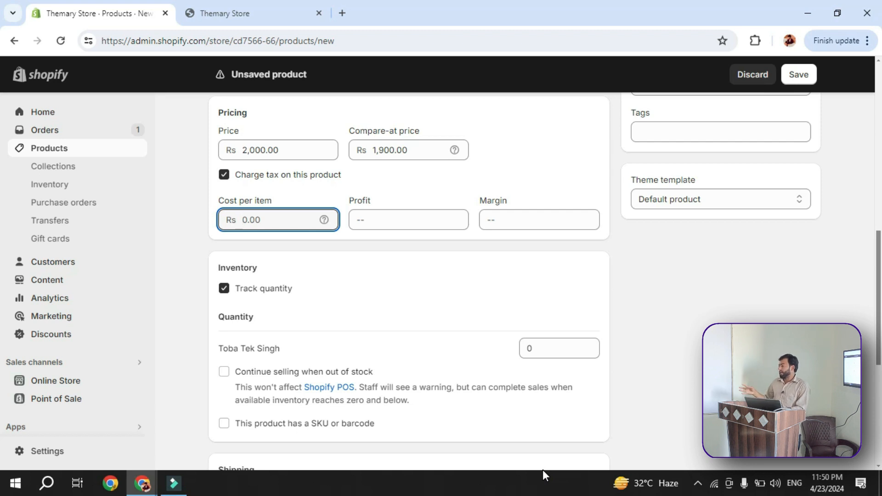
pyautogui.scroll(-1, 318, 299)
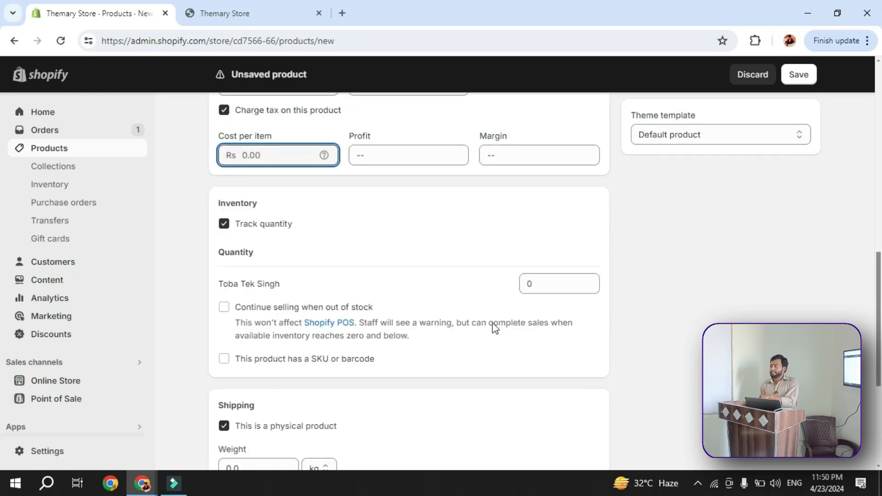
pyautogui.click(554, 291)
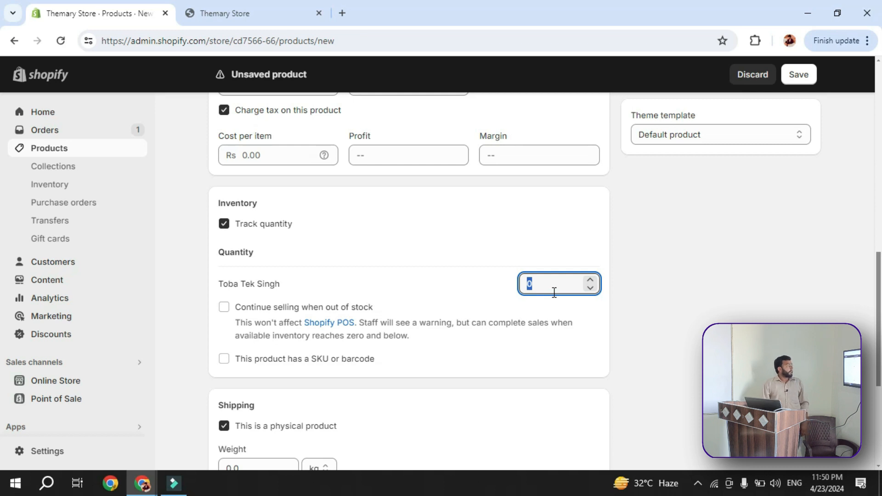
pyautogui.scroll(-3, 437, 295)
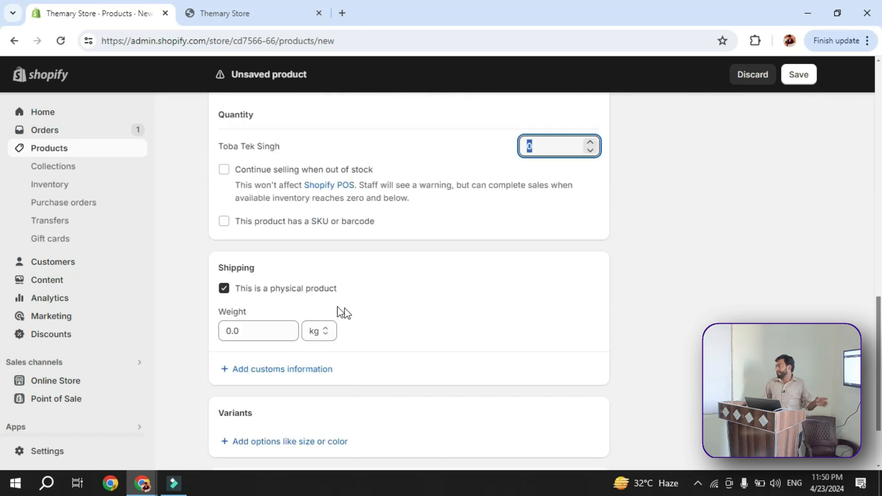
# Set the product's shipping weight to 1.0 kg
pyautogui.scroll(-1, 343, 313)
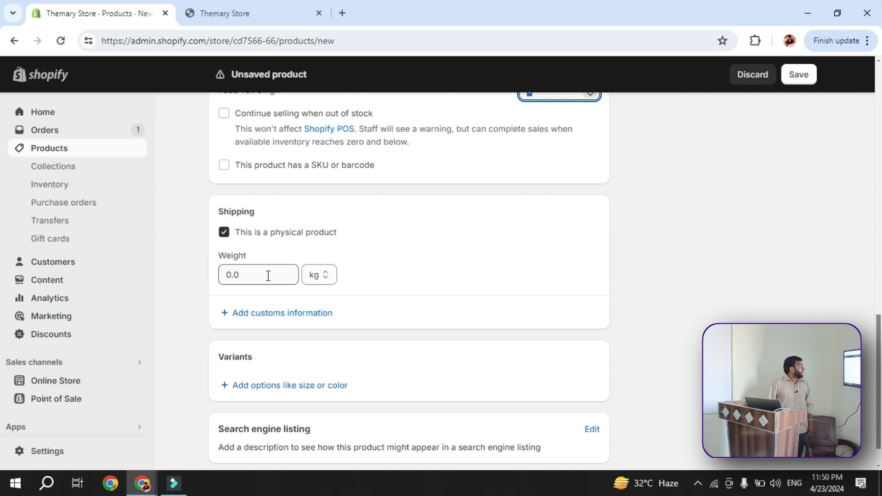
pyautogui.scroll(-1, 269, 297)
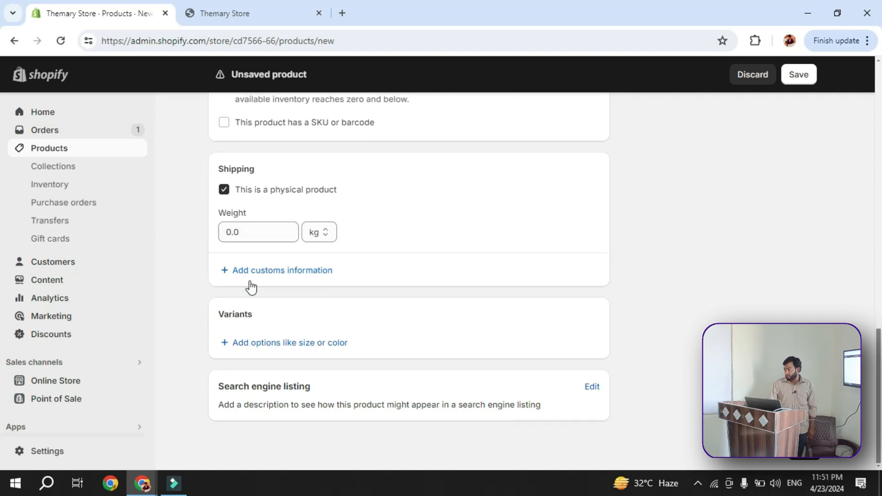
pyautogui.click(238, 232)
pyautogui.click(237, 231)
pyautogui.click(229, 231)
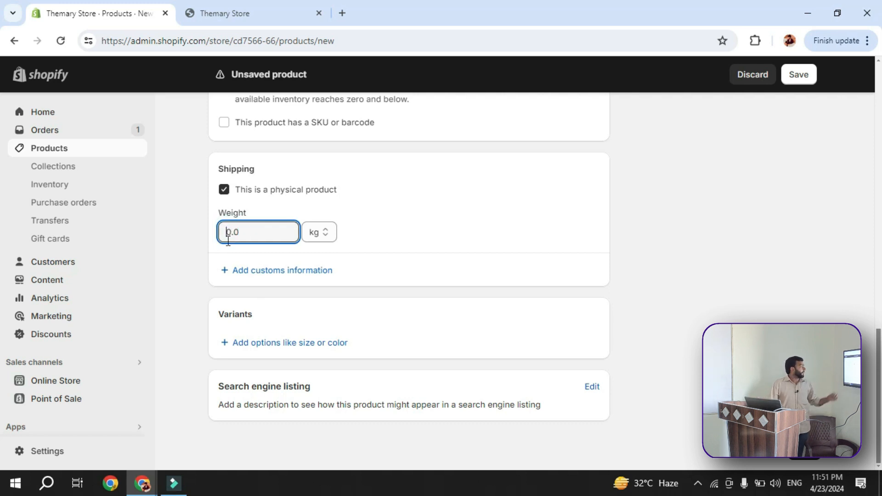
pyautogui.write('1')
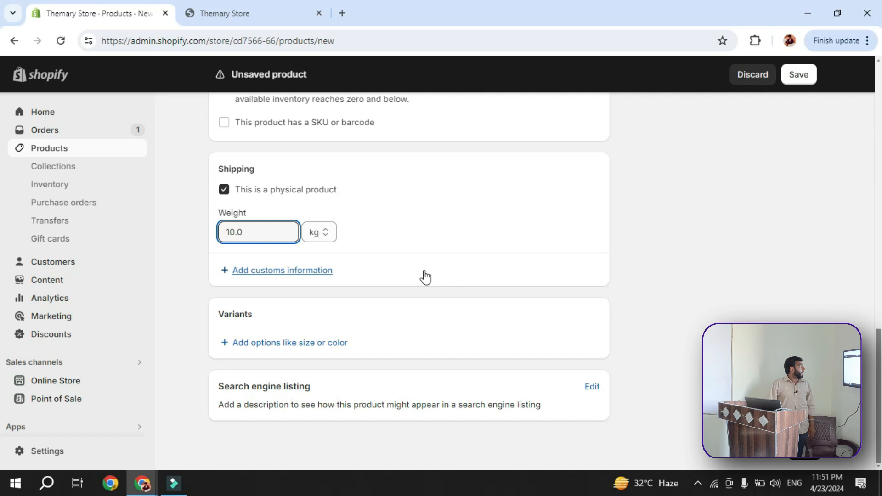
pyautogui.press('Delete')
pyautogui.click(423, 235)
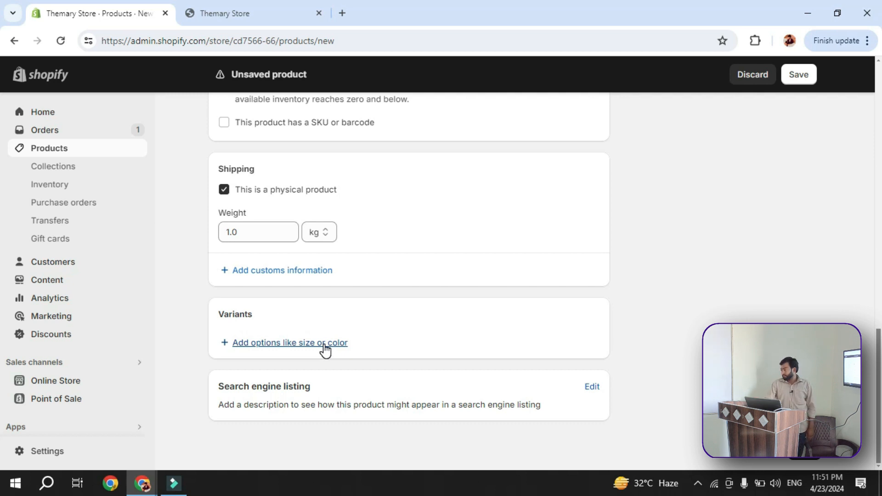
# Start adding a variant option to the product and show the suggested option names
pyautogui.click(296, 343)
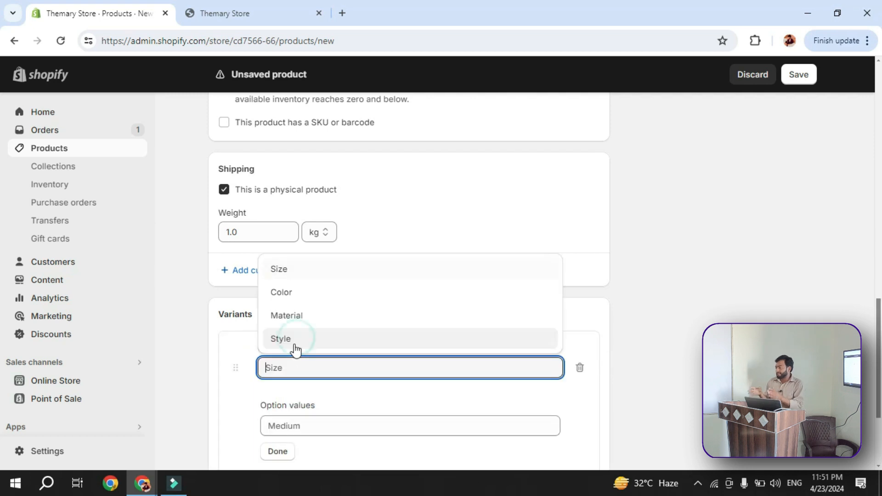
pyautogui.scroll(-3, 323, 402)
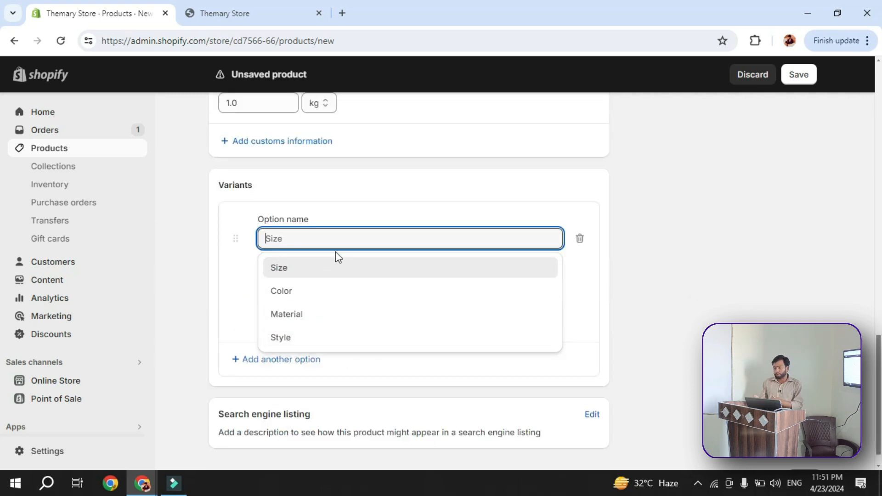
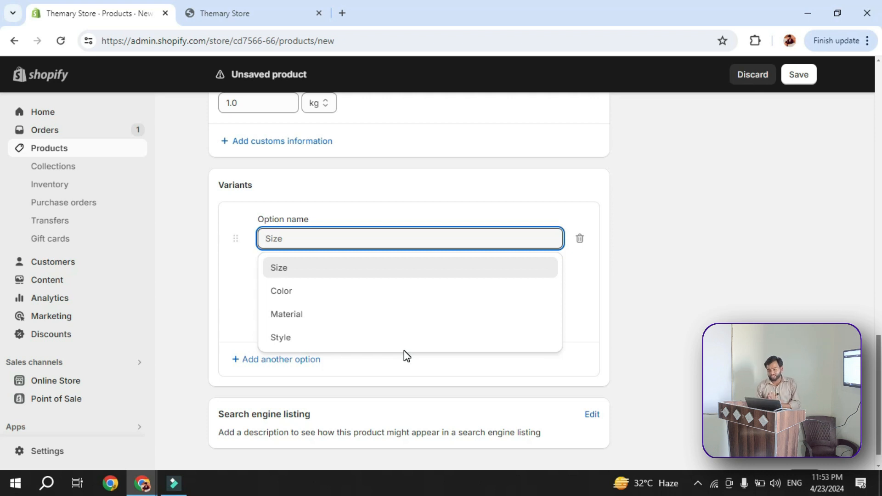
# Add a Color option to the product's variants with the values Black, Red and Blue
pyautogui.click(337, 294)
pyautogui.click(340, 296)
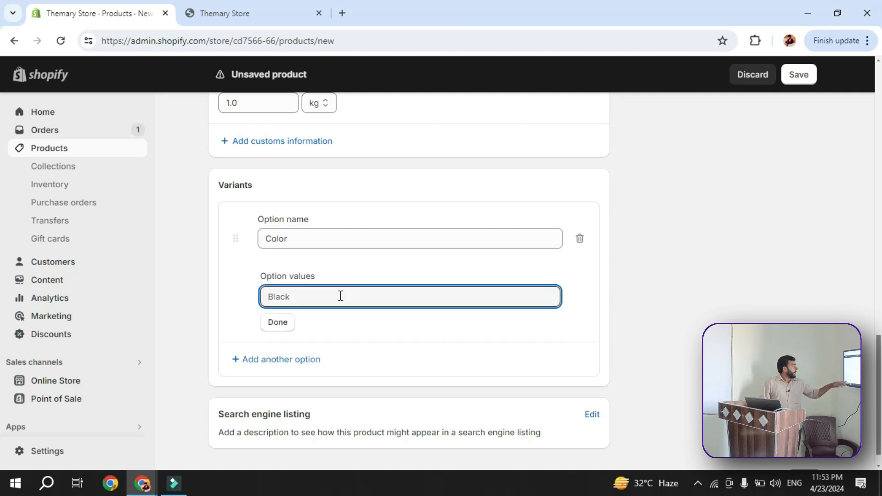
pyautogui.write('Black')
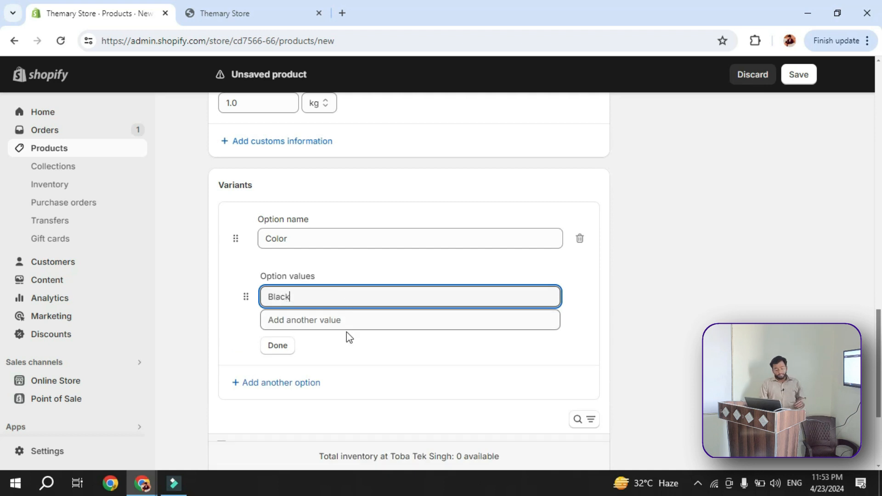
pyautogui.click(365, 322)
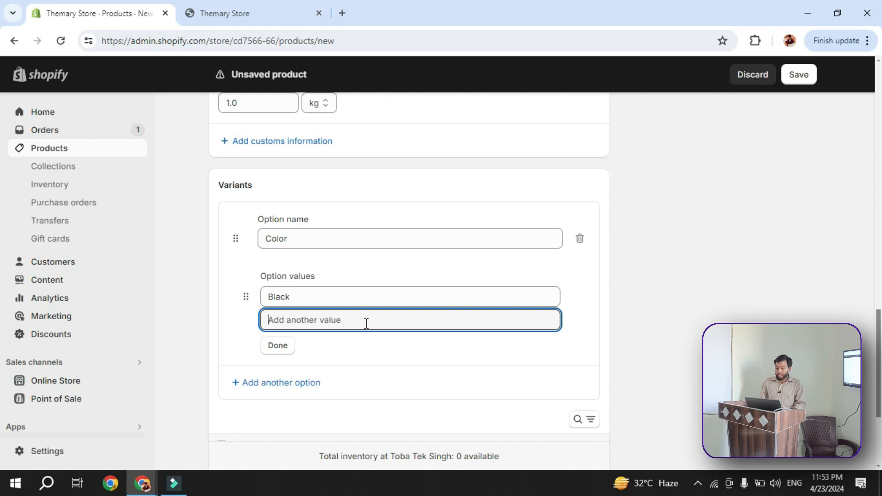
pyautogui.write('Red')
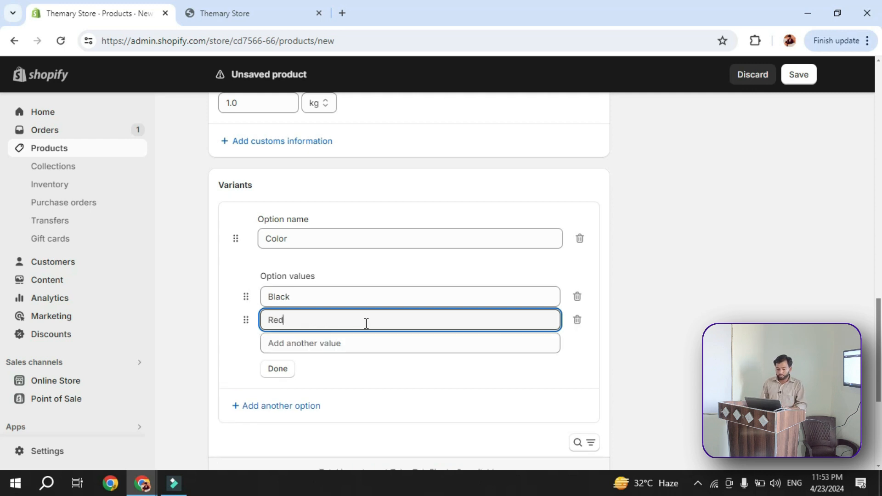
pyautogui.click(365, 349)
pyautogui.write('Blue')
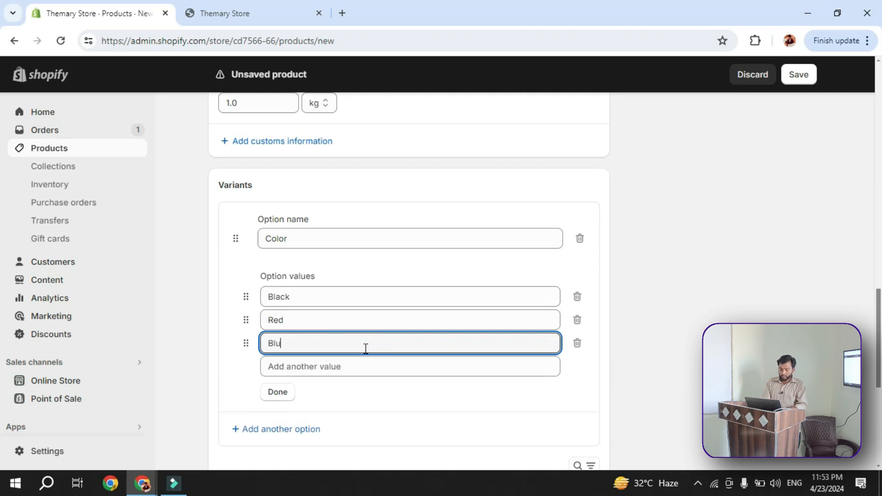
pyautogui.click(287, 394)
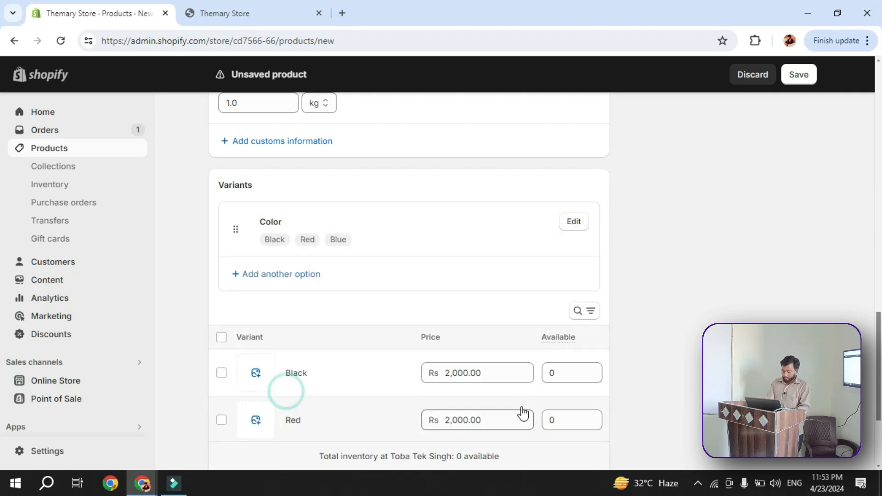
# Upload the image LADLO (500 x 500 px) from the Desktop's logo folder for the Black variant
pyautogui.scroll(1, 372, 322)
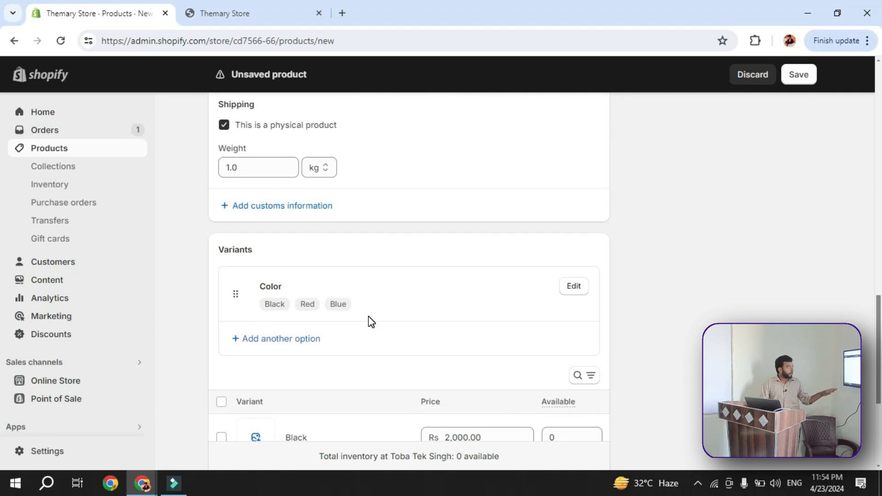
pyautogui.scroll(-3, 369, 324)
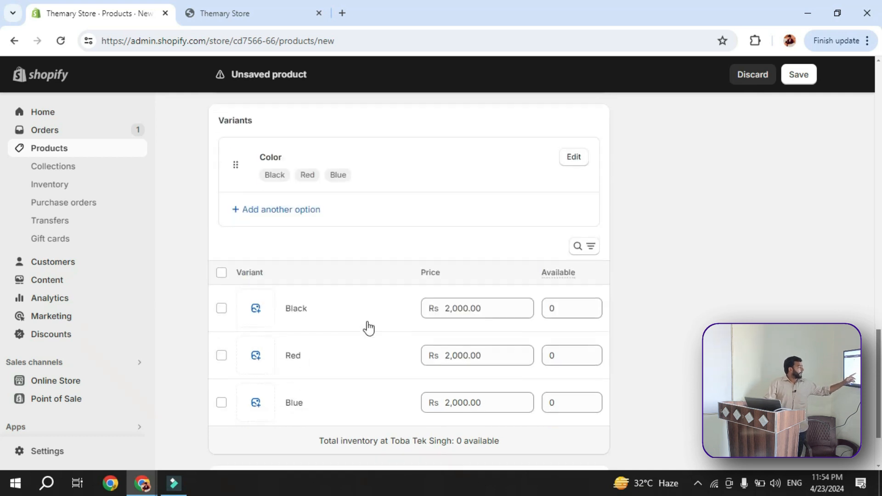
pyautogui.scroll(-1, 369, 328)
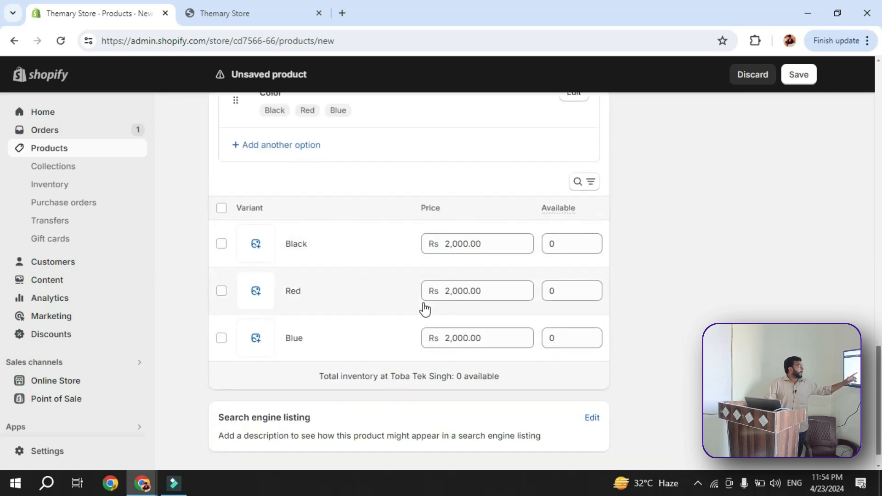
pyautogui.click(257, 245)
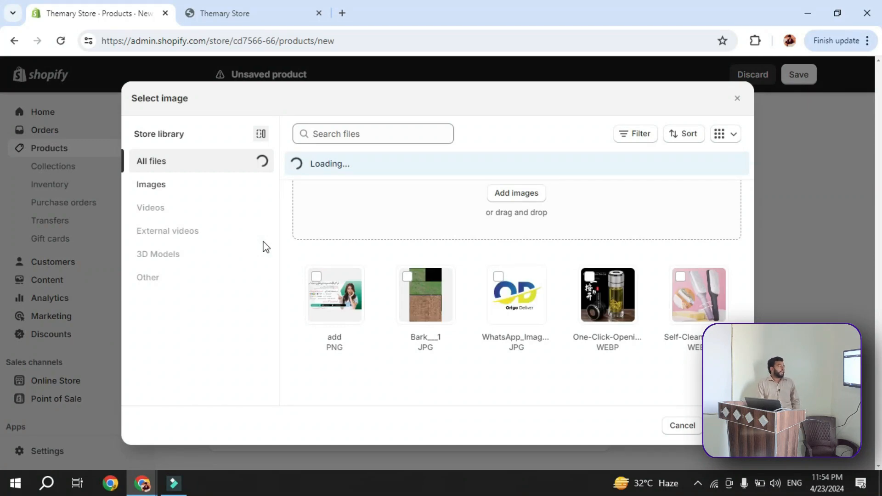
pyautogui.click(500, 202)
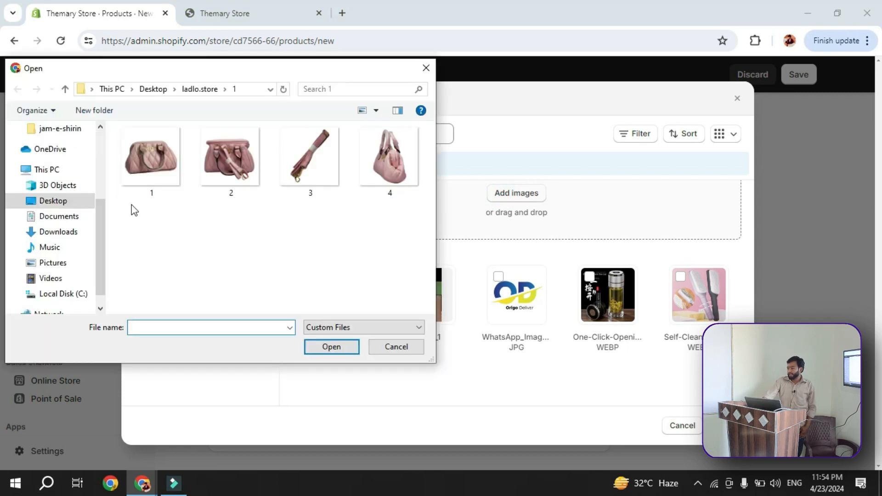
pyautogui.click(198, 89)
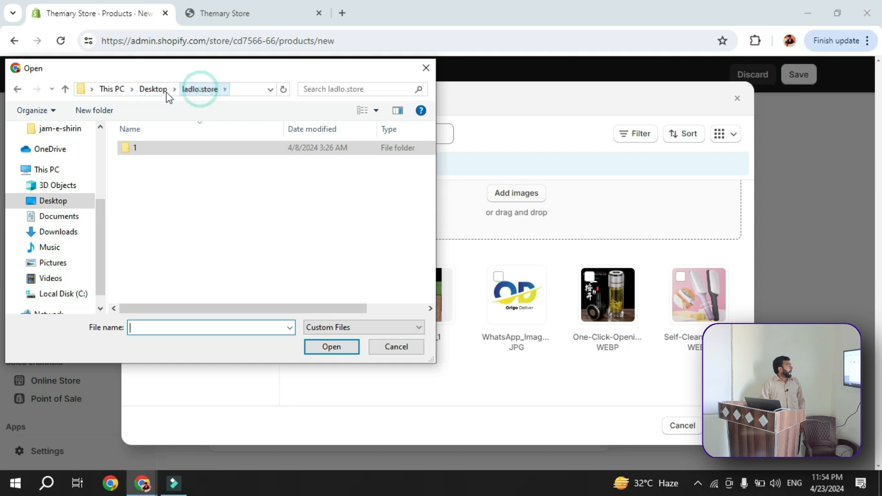
pyautogui.click(152, 89)
pyautogui.click(37, 201)
pyautogui.hscroll(1, 141, 224)
pyautogui.hscroll(-1, 141, 216)
pyautogui.doubleClick(135, 203)
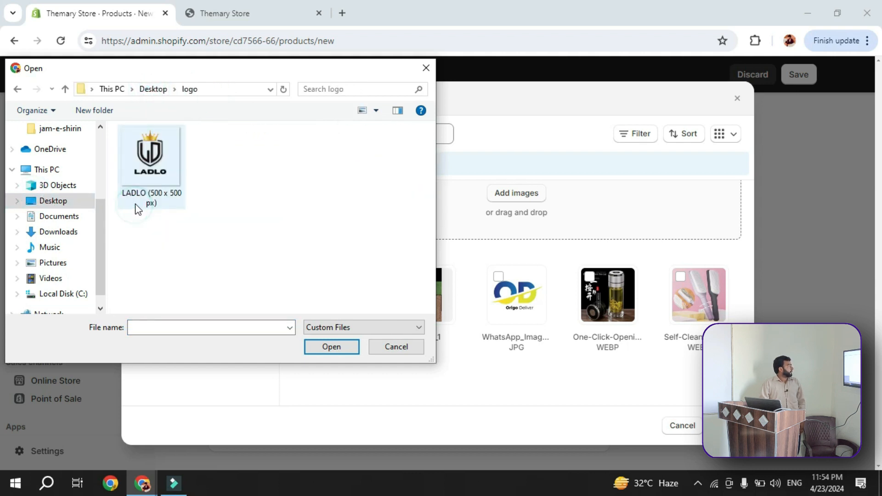
pyautogui.click(165, 172)
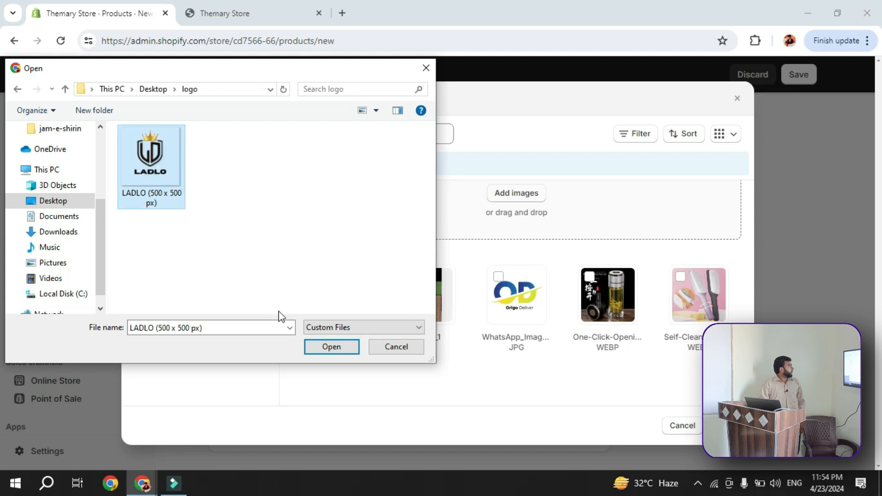
pyautogui.click(330, 347)
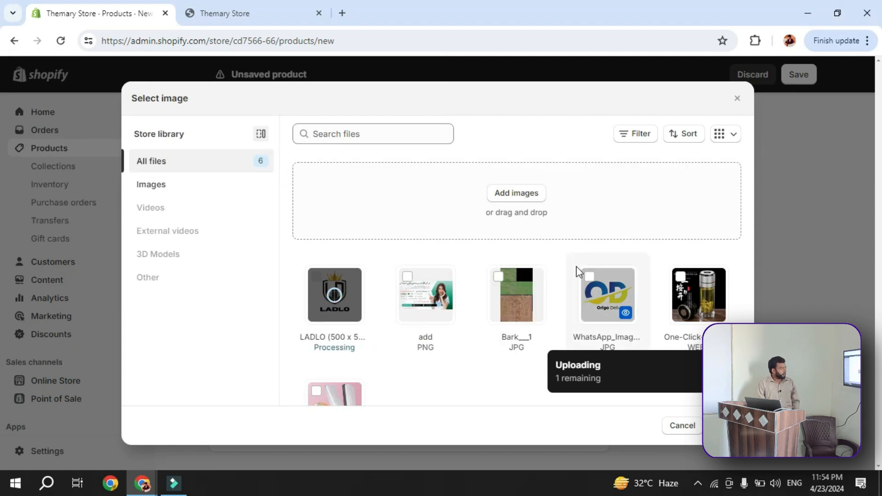
# Assign the uploaded LADLO logo as the Black variant's image
pyautogui.scroll(-1, 577, 266)
pyautogui.click(348, 280)
pyautogui.click(724, 425)
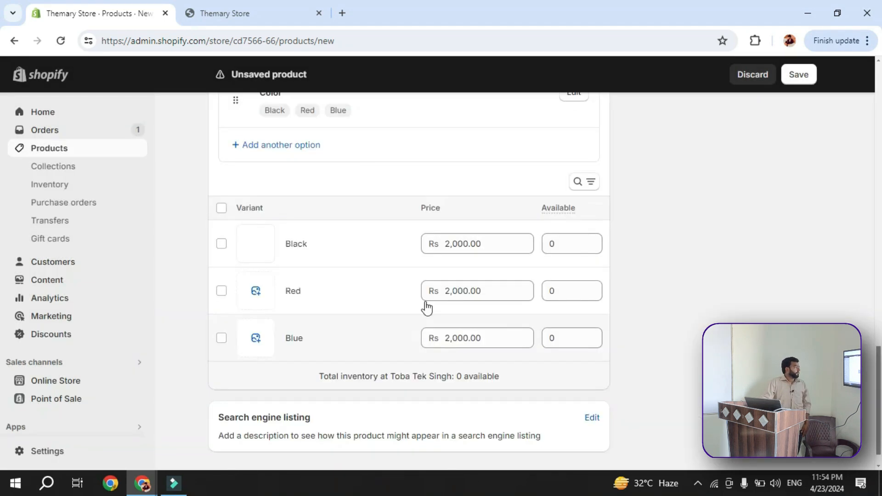
# Set the Black variant's price to Rs 2,100 and its available quantity to 10
pyautogui.click(456, 245)
pyautogui.click(456, 246)
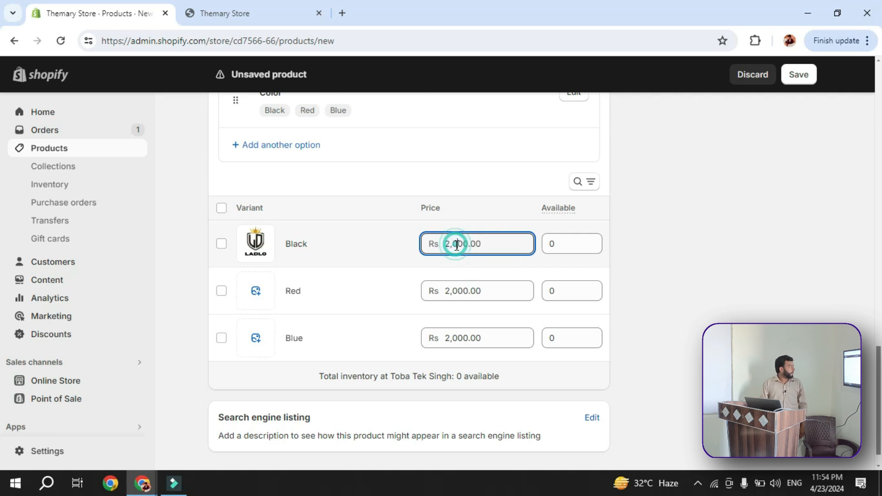
pyautogui.press('BackSpace')
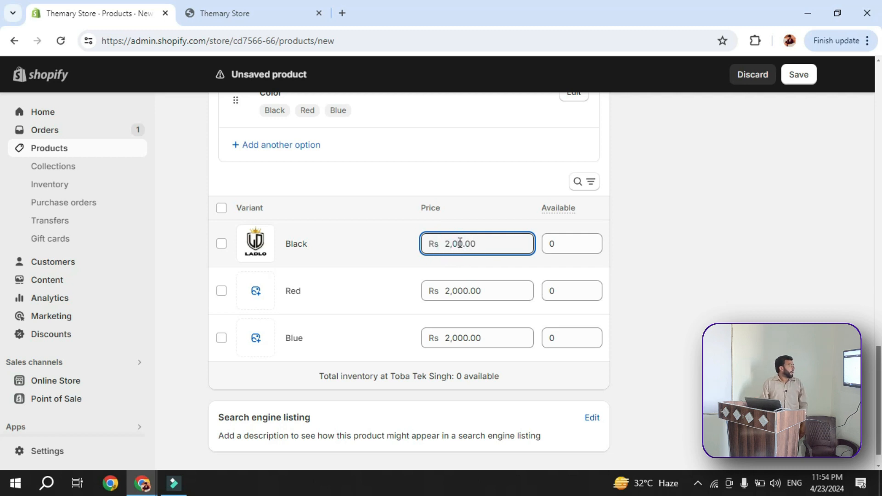
pyautogui.write('1')
pyautogui.click(570, 243)
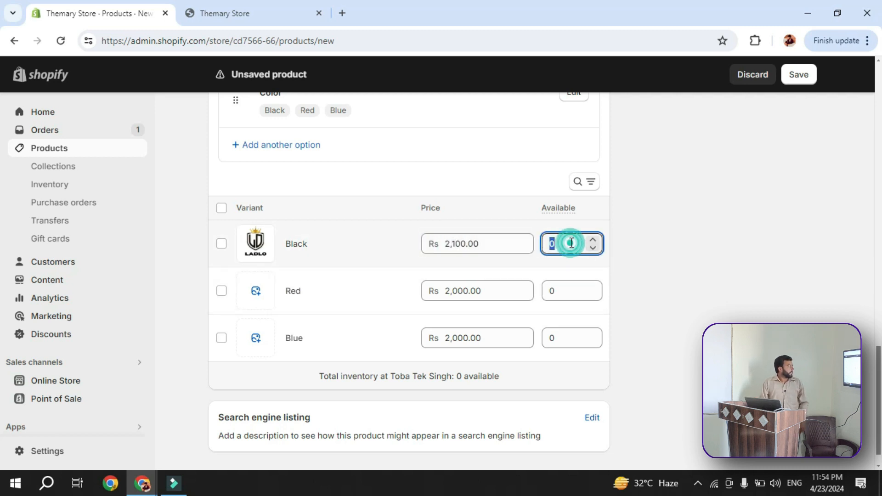
pyautogui.write('10')
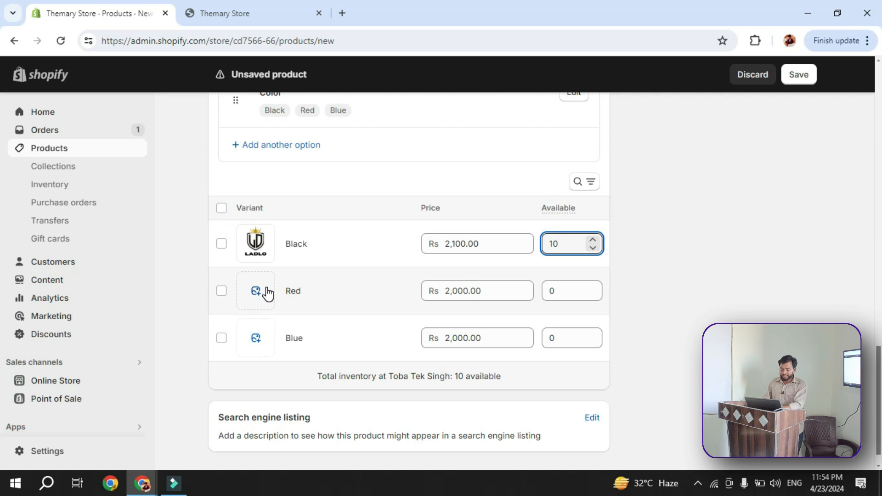
# Set the Red variant's price to Rs 1,000 and its available quantity to 15
pyautogui.doubleClick(449, 291)
pyautogui.click(457, 290)
pyautogui.click(449, 291)
pyautogui.press('BackSpace')
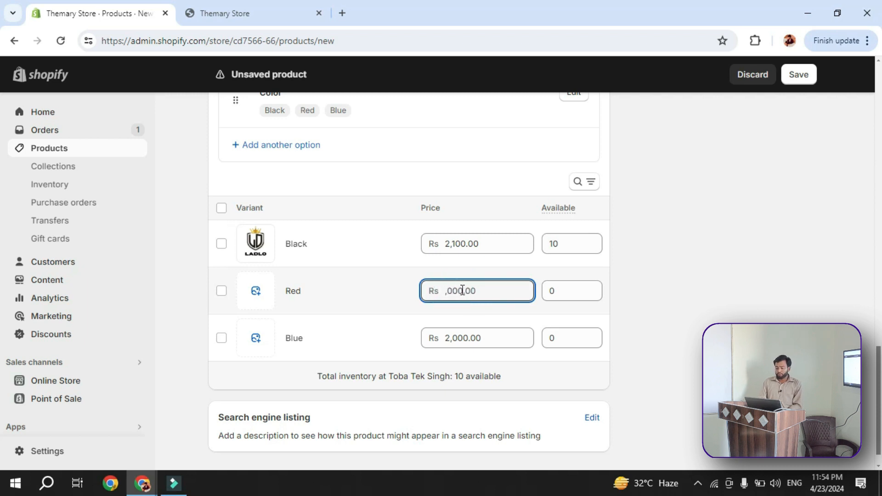
pyautogui.write('1')
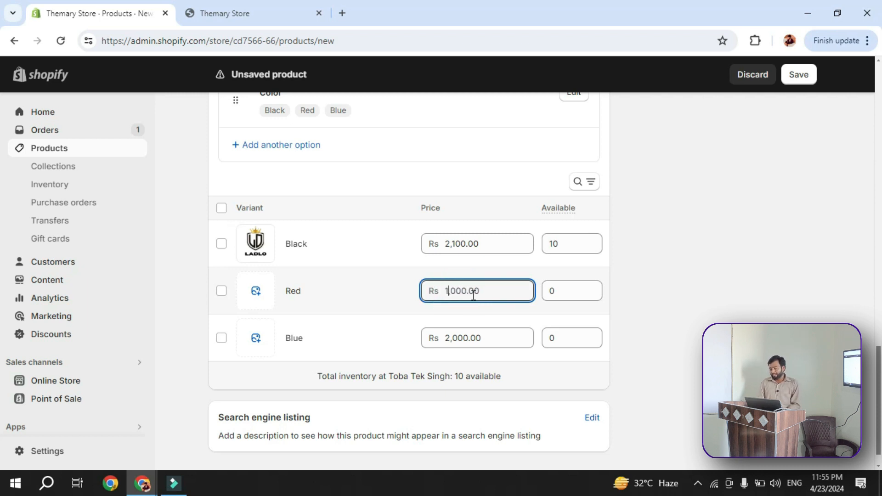
pyautogui.doubleClick(558, 298)
pyautogui.write('15')
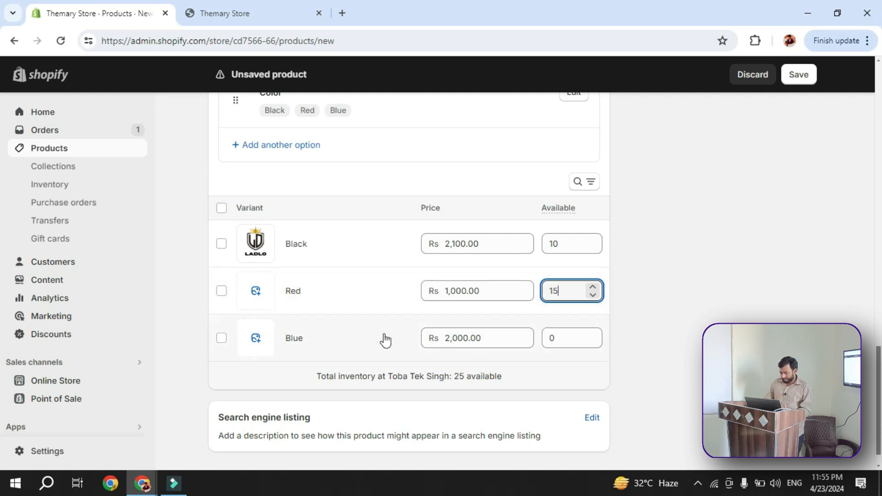
# Try to set the Blue variant's price to Rs 3,000 and its available quantity to 20
pyautogui.doubleClick(459, 338)
pyautogui.click(458, 339)
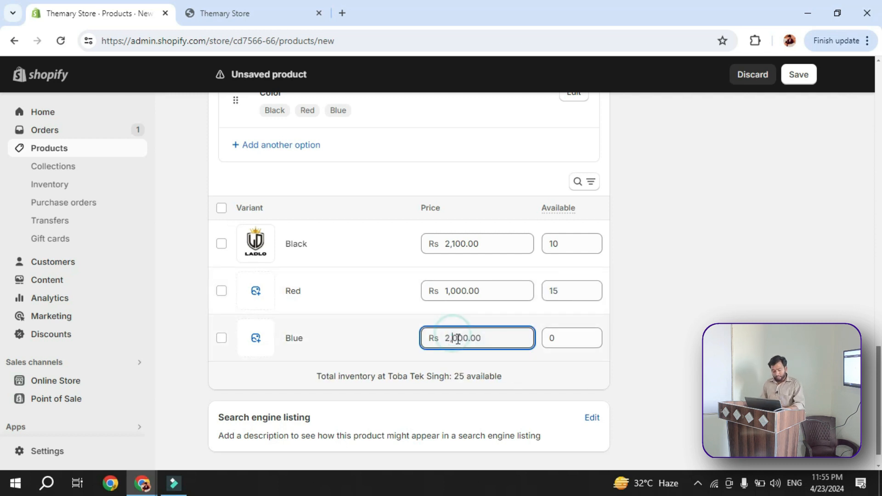
pyautogui.click(451, 339)
pyautogui.press('BackSpace')
pyautogui.write('3')
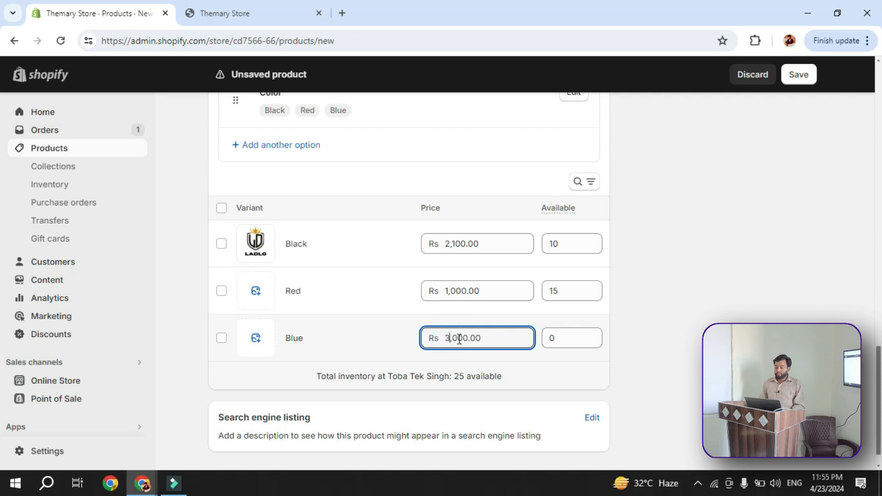
pyautogui.moveTo(560, 340); pyautogui.dragTo(534, 345)
pyautogui.write('20')
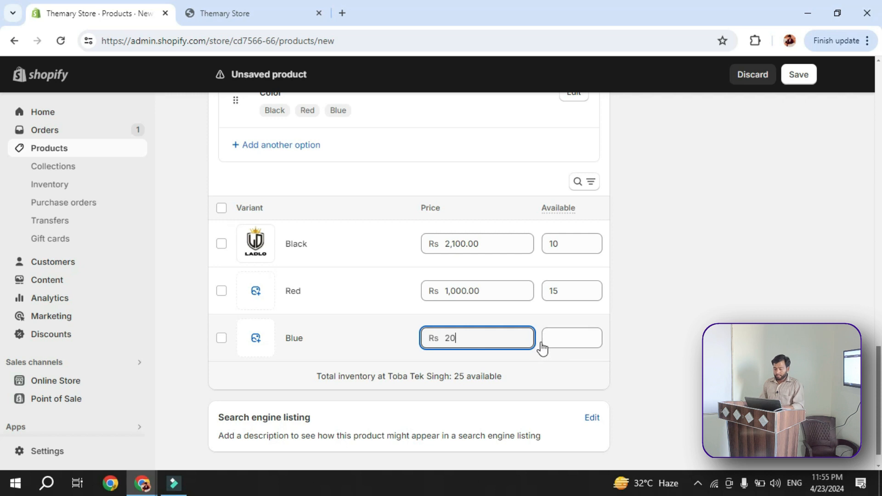
pyautogui.hotkey('ctrl', 'z')
pyautogui.hotkey('ctrl', 'z')
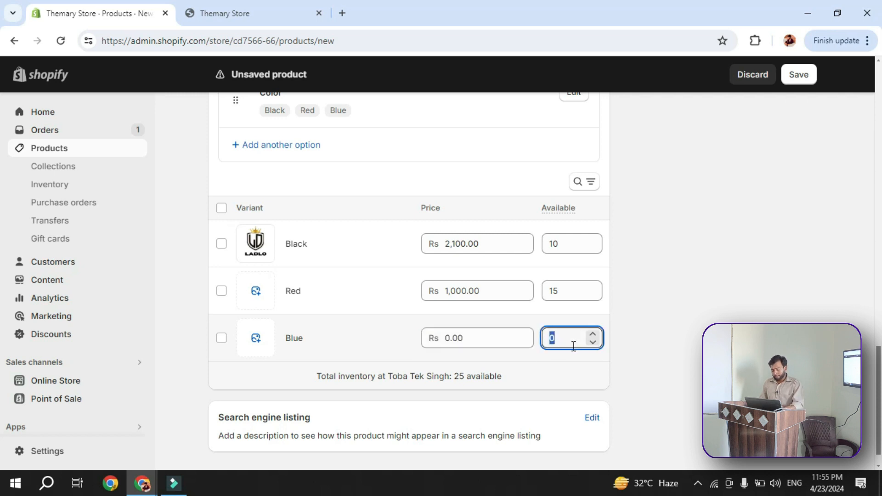
# Set the Blue variant's available quantity to 20 and its price to Rs 3,000
pyautogui.write('20')
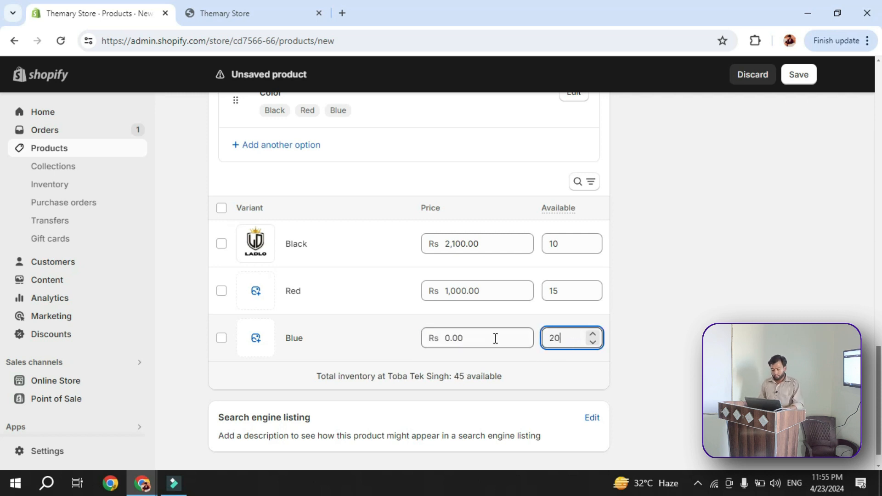
pyautogui.click(457, 339)
pyautogui.write('3000')
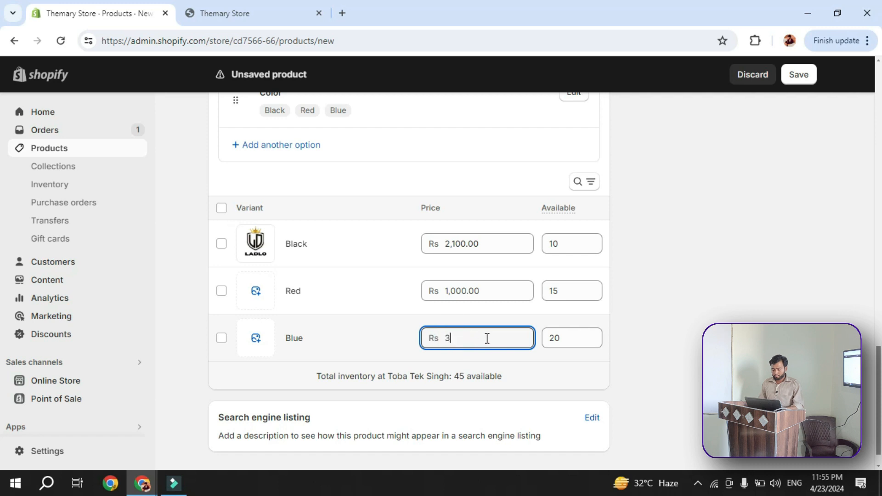
pyautogui.click(626, 365)
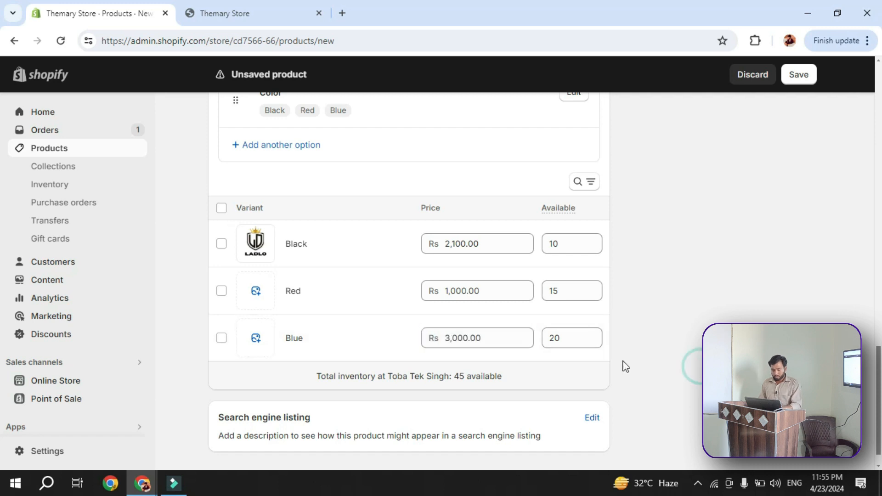
# Add another variant option named Size beneath the Color option
pyautogui.scroll(-1, 468, 329)
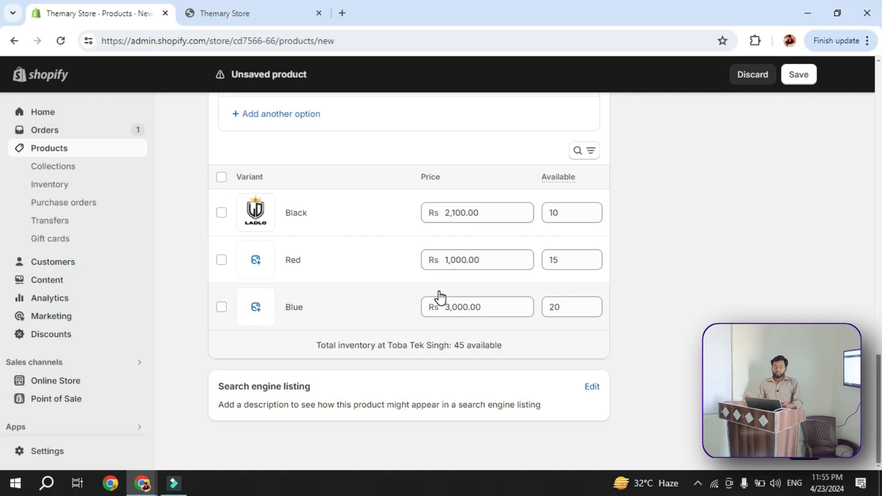
pyautogui.scroll(3, 440, 295)
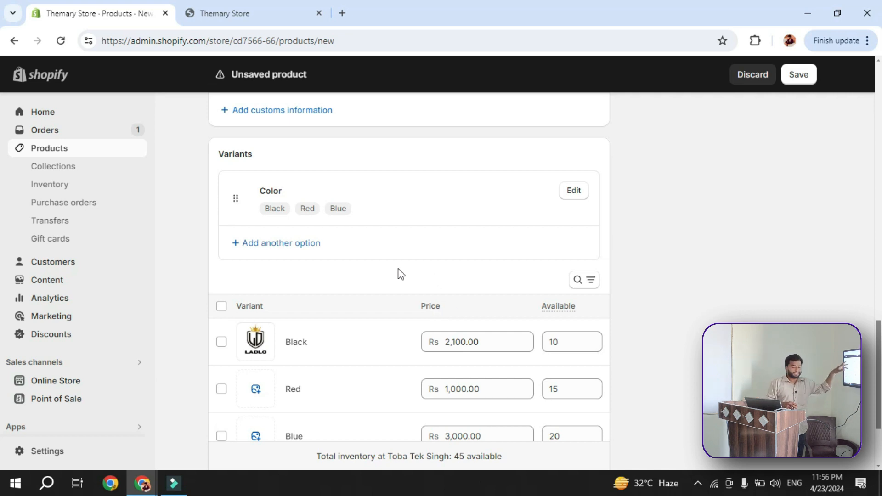
pyautogui.scroll(-1, 271, 242)
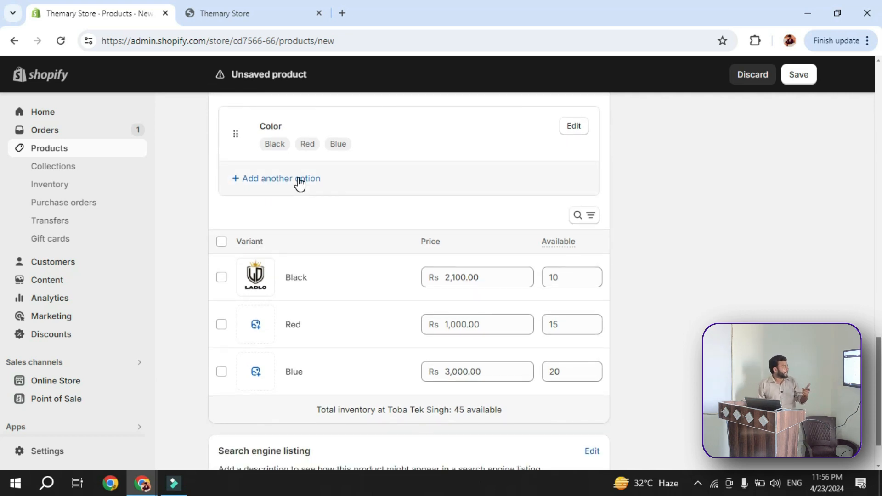
pyautogui.scroll(2, 299, 211)
pyautogui.click(263, 309)
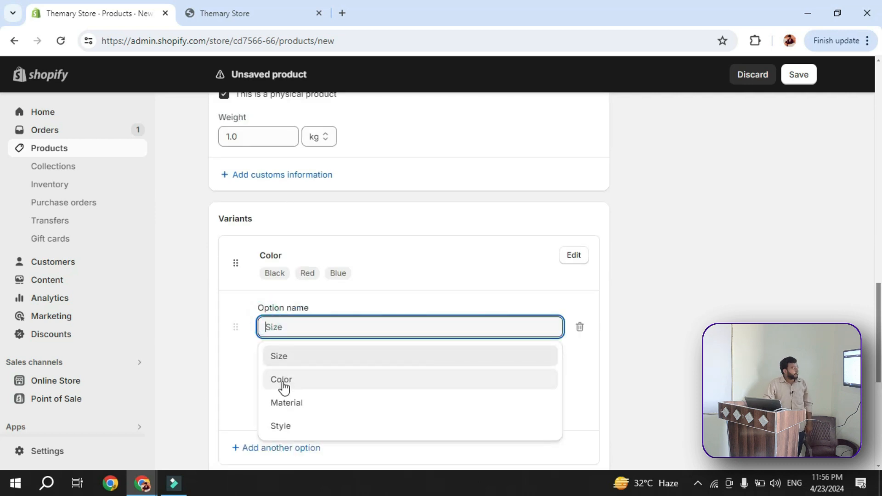
pyautogui.click(293, 357)
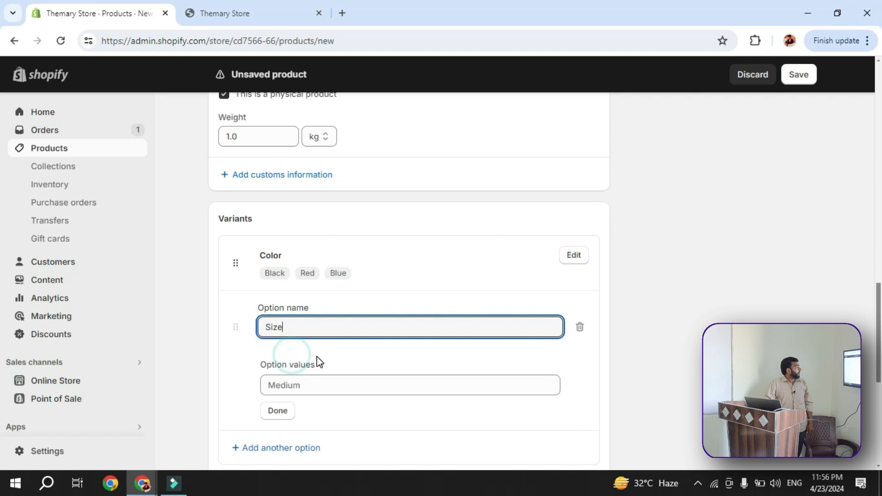
# Give the Size option the values medium, small and large, and finish editing the option
pyautogui.scroll(-1, 317, 368)
pyautogui.click(336, 324)
pyautogui.write('m')
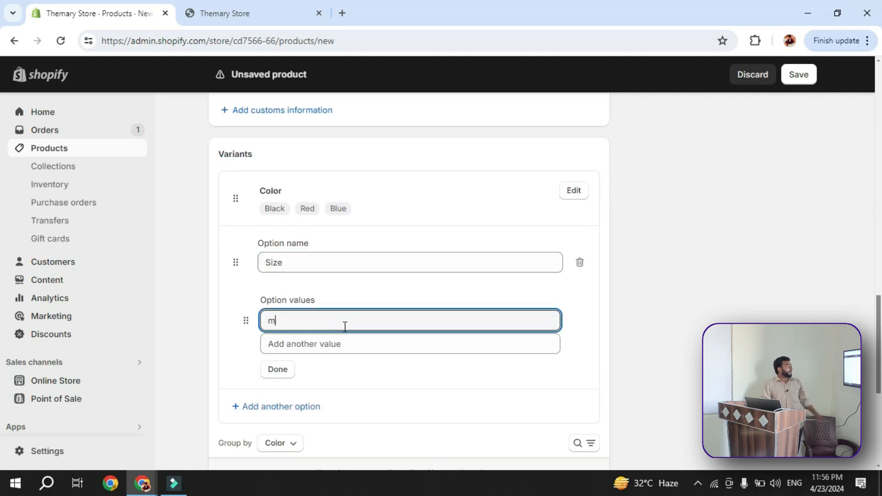
pyautogui.write('edium')
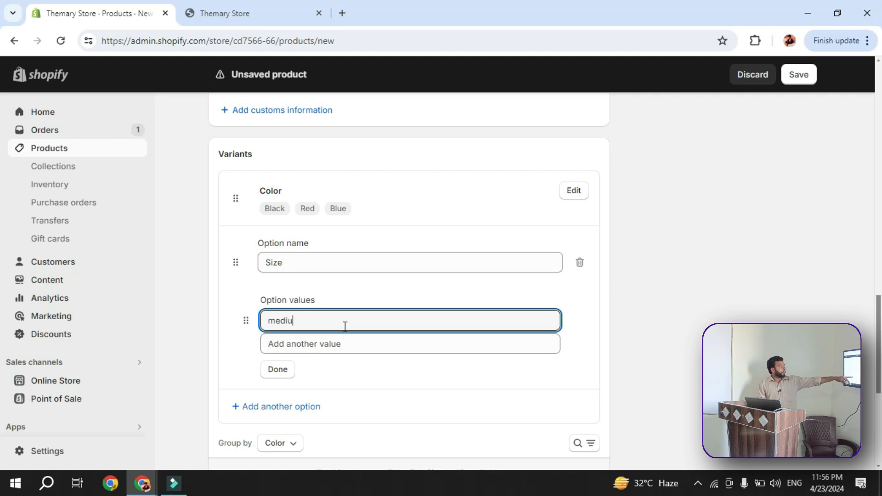
pyautogui.click(329, 343)
pyautogui.write('small')
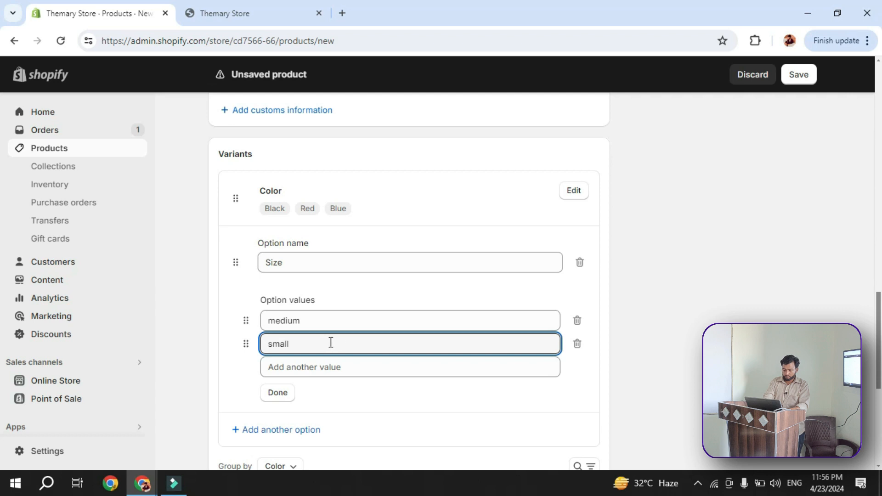
pyautogui.click(340, 367)
pyautogui.write('largeg')
pyautogui.press('BackSpace')
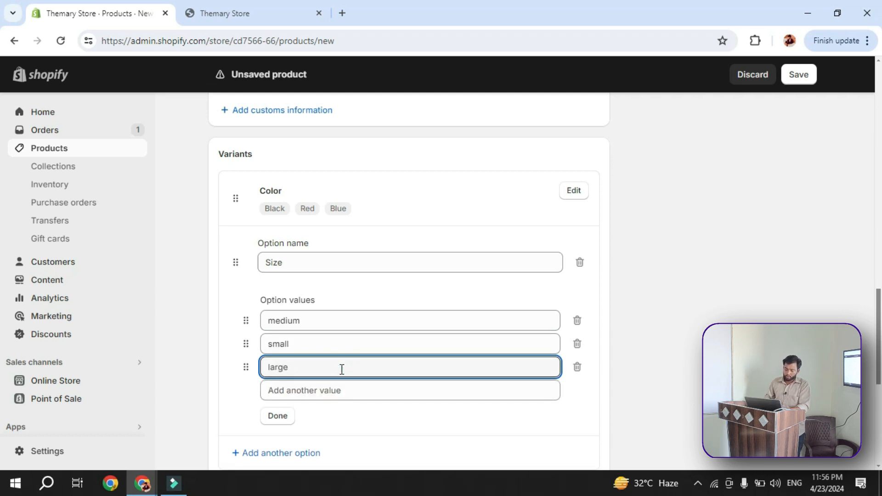
pyautogui.click(280, 416)
# Review the combined color and size variants, and save the Ladies Bag product
pyautogui.scroll(-1, 469, 390)
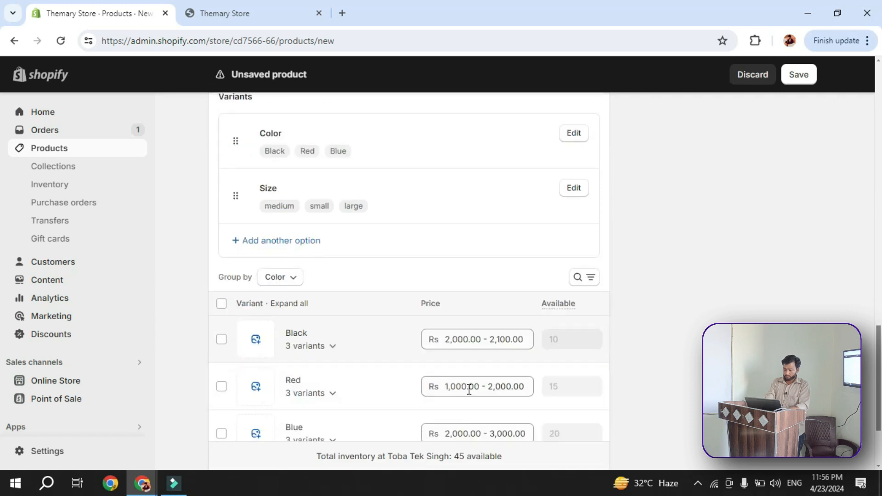
pyautogui.scroll(-3, 469, 390)
pyautogui.scroll(3, 506, 391)
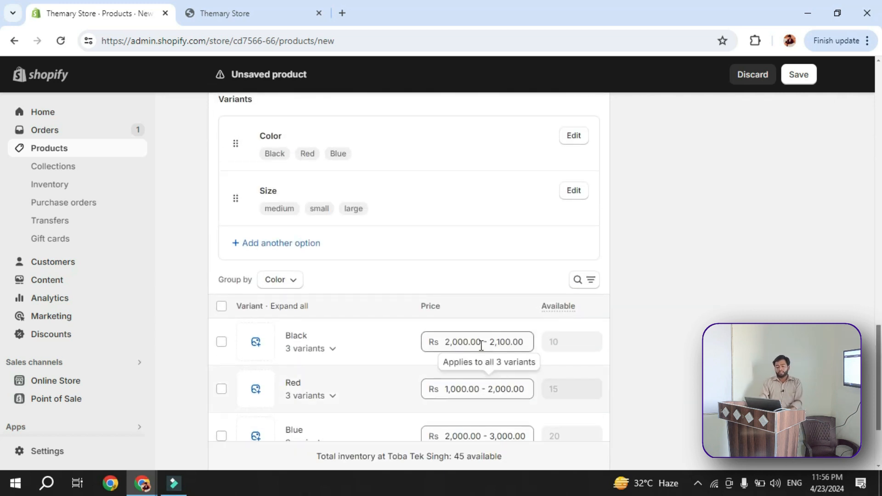
pyautogui.scroll(-3, 479, 352)
pyautogui.scroll(4, 475, 363)
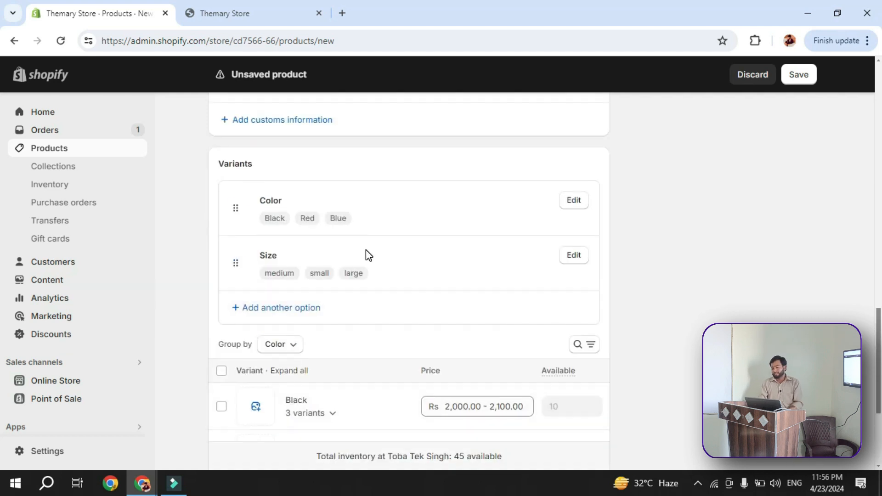
pyautogui.click(450, 266)
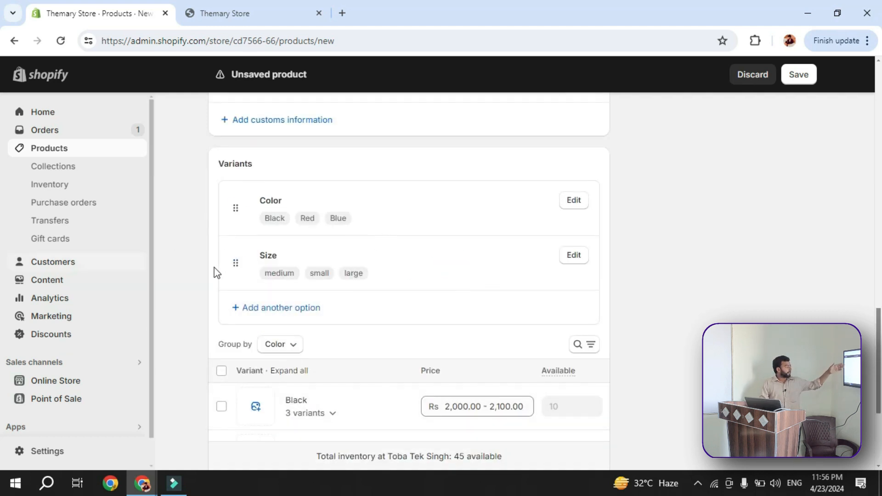
pyautogui.moveTo(235, 260); pyautogui.dragTo(610, 263)
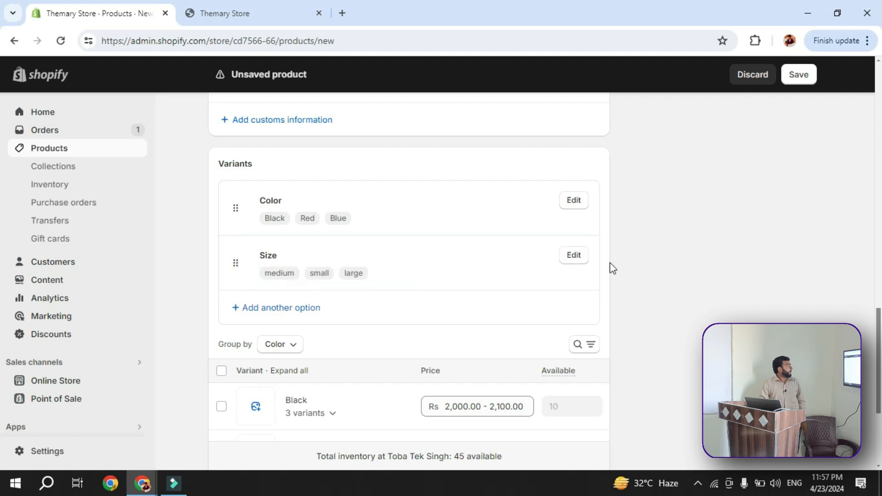
pyautogui.scroll(4, 778, 191)
pyautogui.click(798, 77)
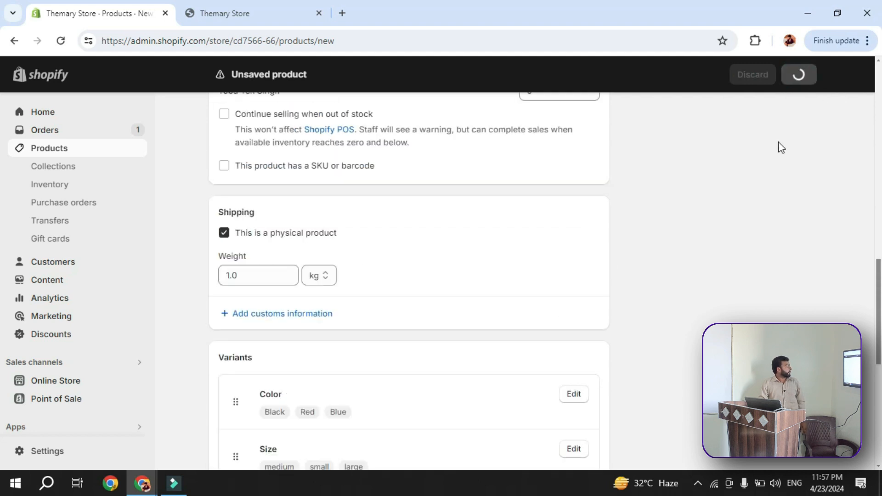
# Expand the Red variant group to inspect the price and available quantity of each size
pyautogui.scroll(-8, 768, 188)
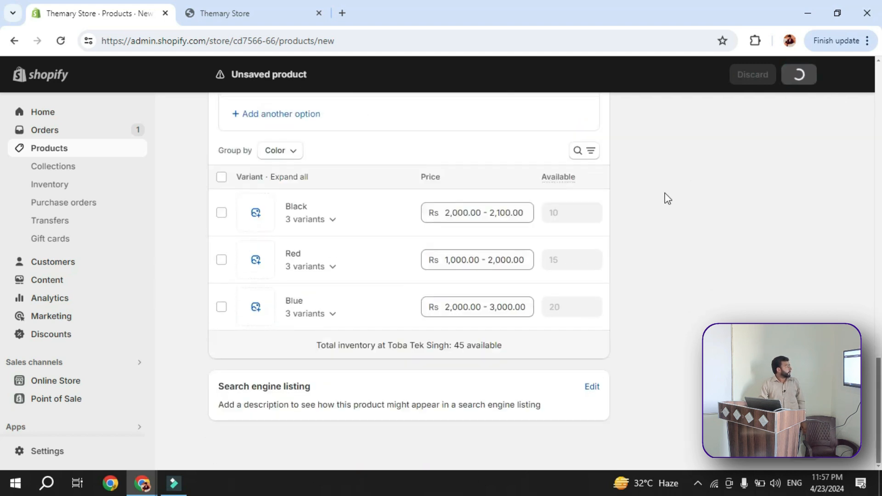
pyautogui.click(337, 262)
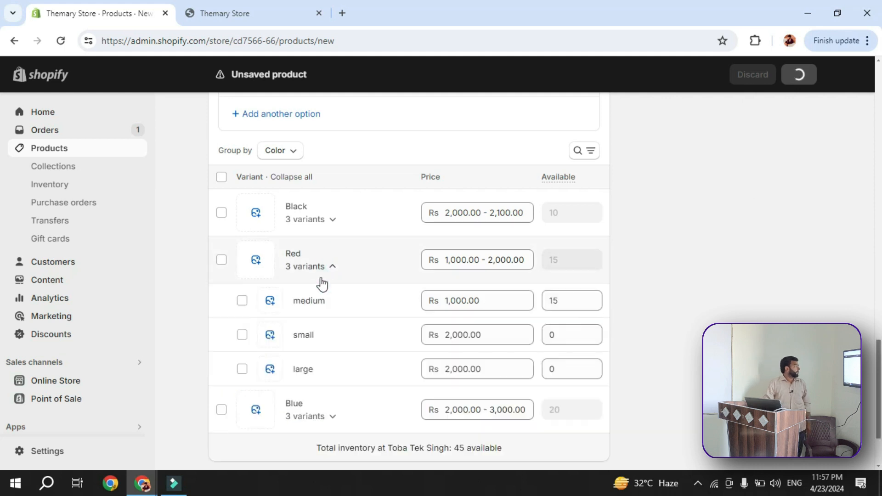
pyautogui.scroll(-1, 386, 300)
pyautogui.scroll(1, 372, 272)
pyautogui.click(318, 216)
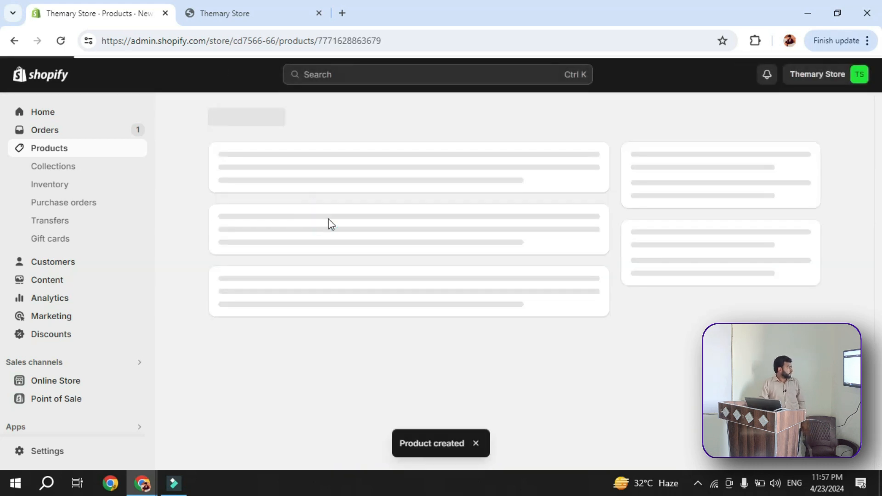
# Expand the Black and Blue variant groups of the saved product to examine their size-level prices and quantities
pyautogui.scroll(-10, 340, 239)
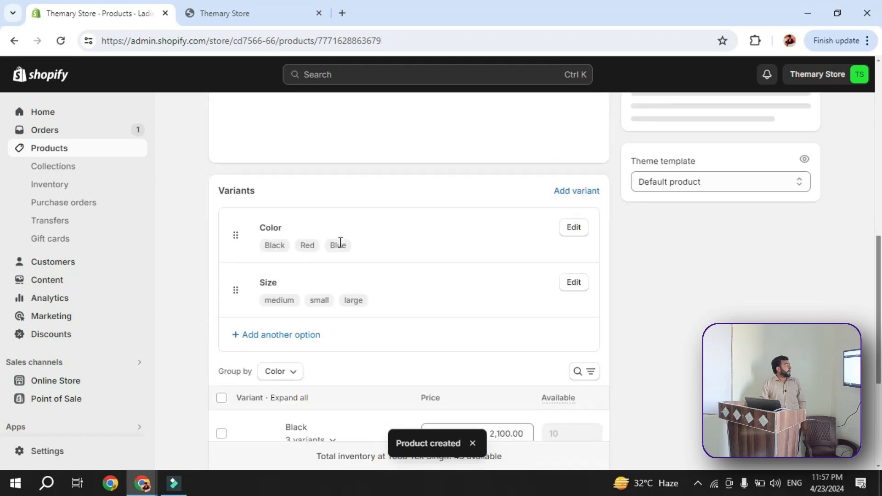
pyautogui.scroll(1, 339, 272)
pyautogui.click(331, 283)
pyautogui.scroll(-2, 354, 291)
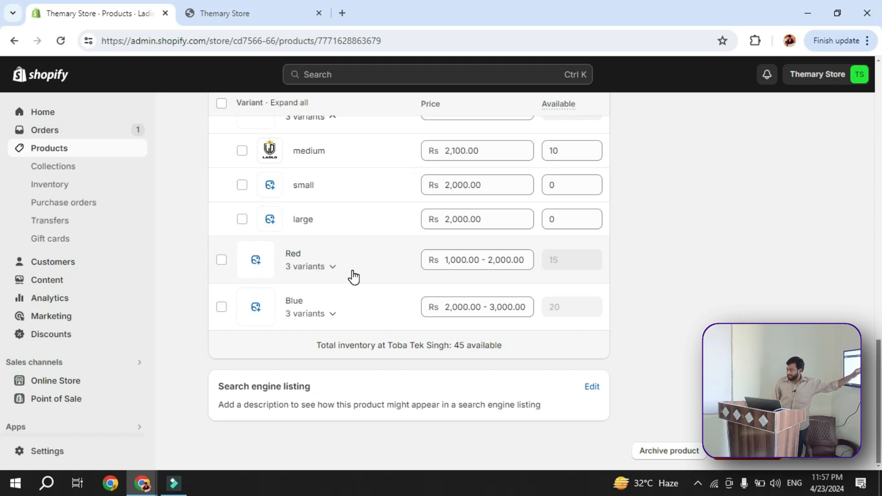
pyautogui.scroll(3, 351, 276)
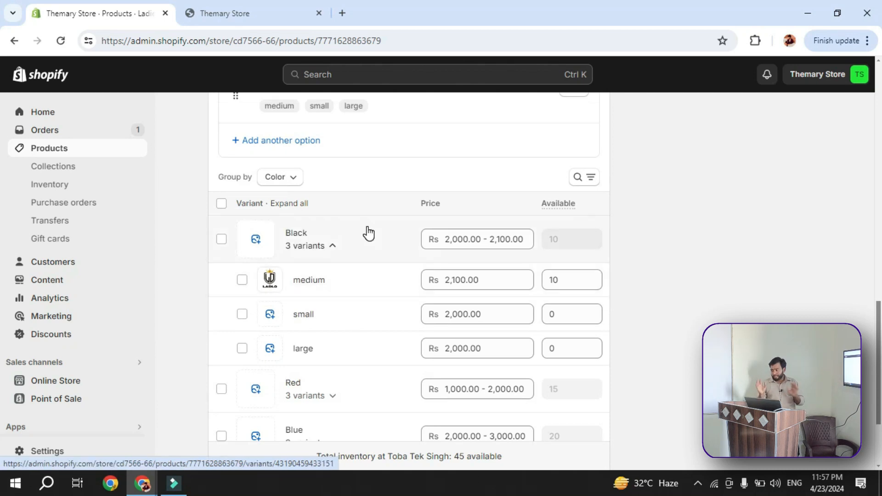
pyautogui.scroll(-3, 365, 240)
pyautogui.click(368, 331)
pyautogui.click(365, 311)
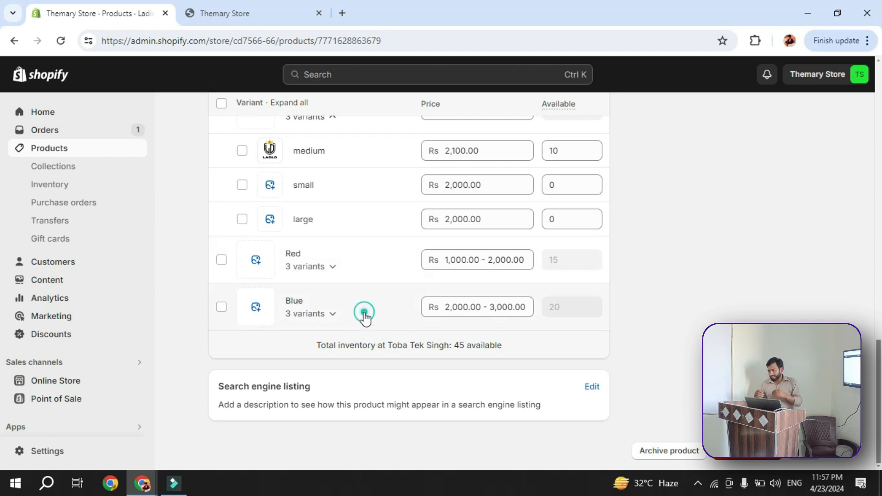
pyautogui.scroll(-1, 360, 335)
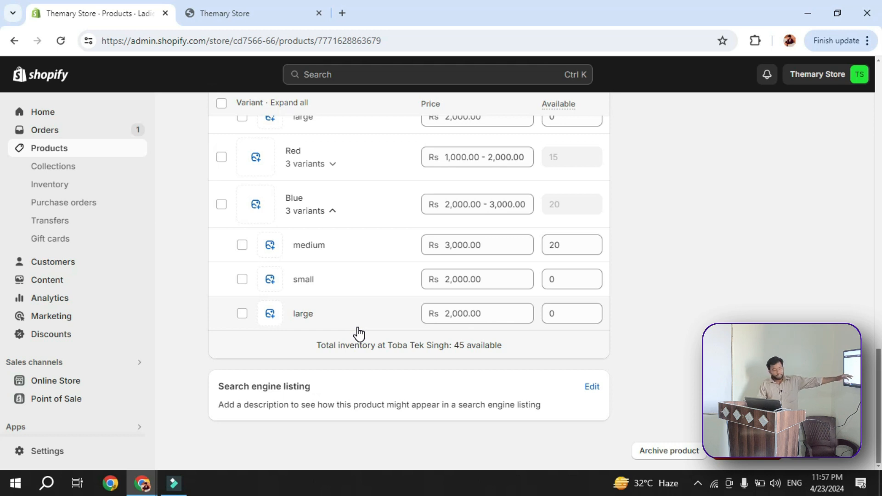
pyautogui.scroll(15, 359, 334)
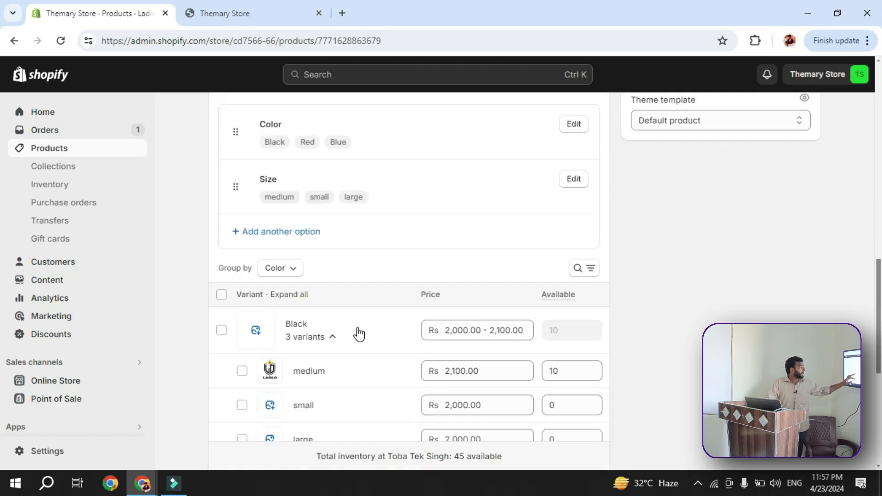
# Look over the saved Ladies Bag page, from its title, status, publishing and media down to the variants
pyautogui.scroll(3, 359, 334)
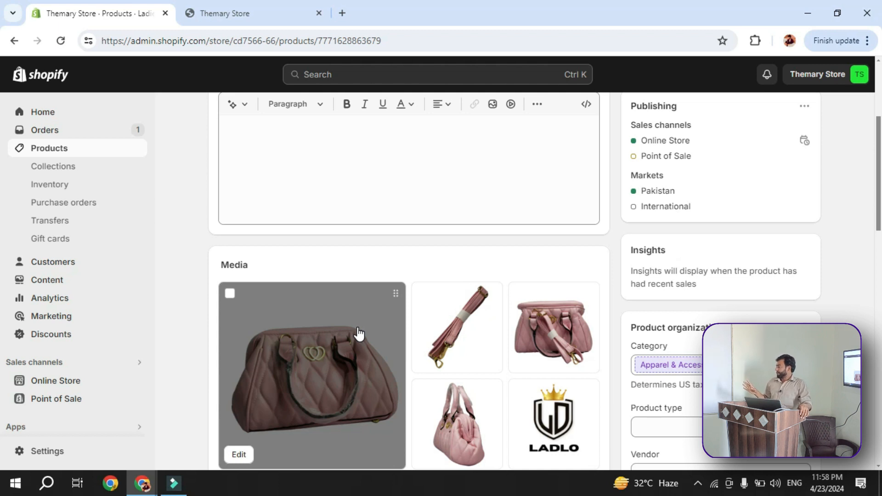
pyautogui.scroll(5, 417, 309)
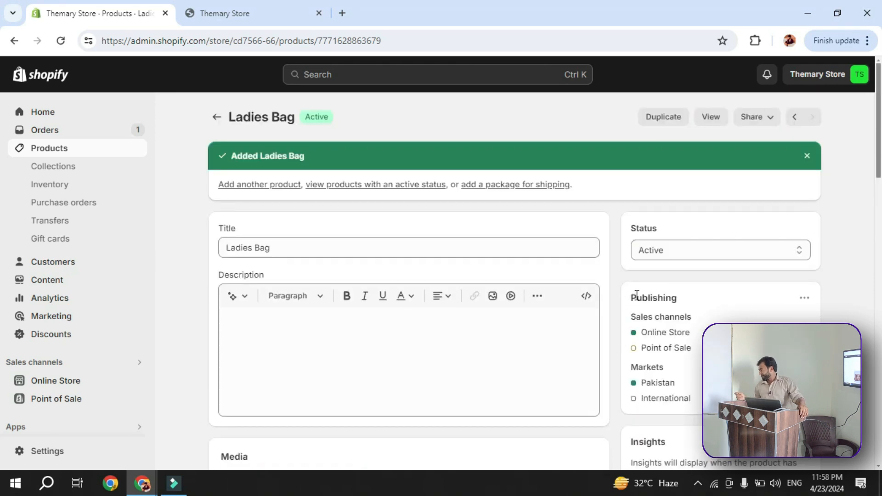
pyautogui.scroll(-3, 684, 292)
pyautogui.scroll(3, 678, 191)
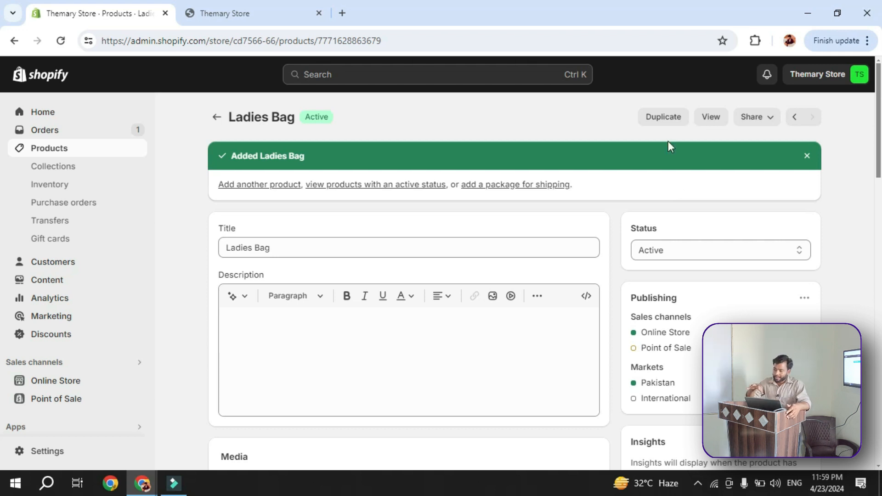
pyautogui.scroll(-5, 440, 186)
pyautogui.scroll(-14, 440, 301)
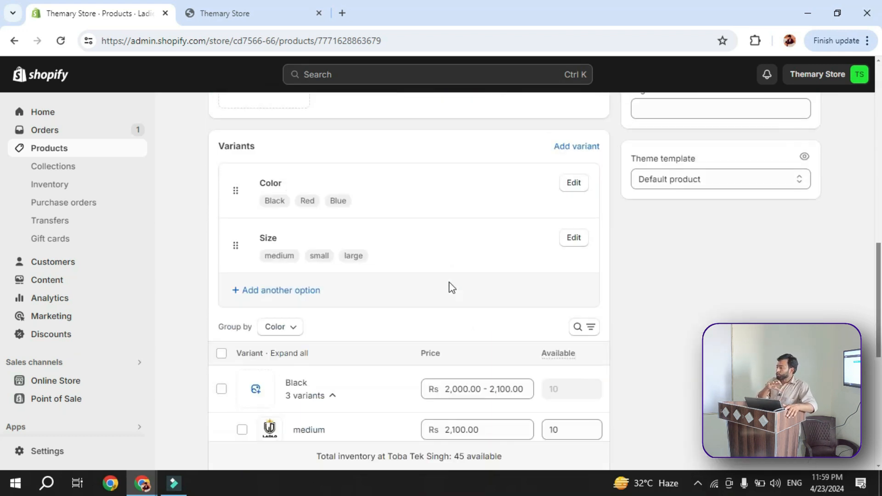
pyautogui.scroll(2, 473, 256)
pyautogui.scroll(1, 249, 322)
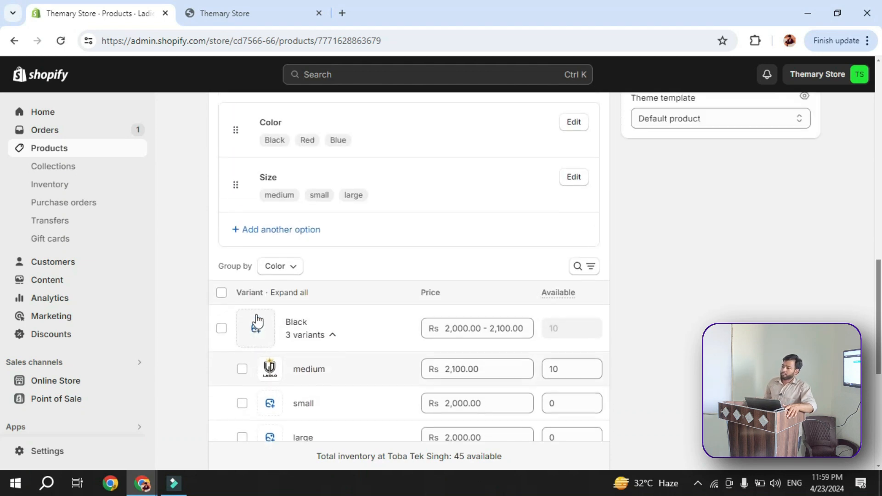
pyautogui.scroll(1, 363, 259)
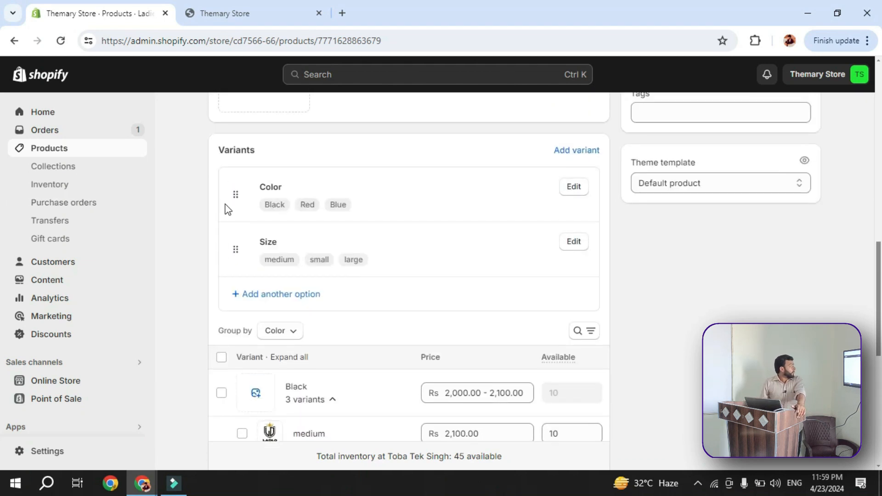
# Open the Size and Color options for editing and review their values against the variant list
pyautogui.click(580, 245)
pyautogui.scroll(-1, 292, 277)
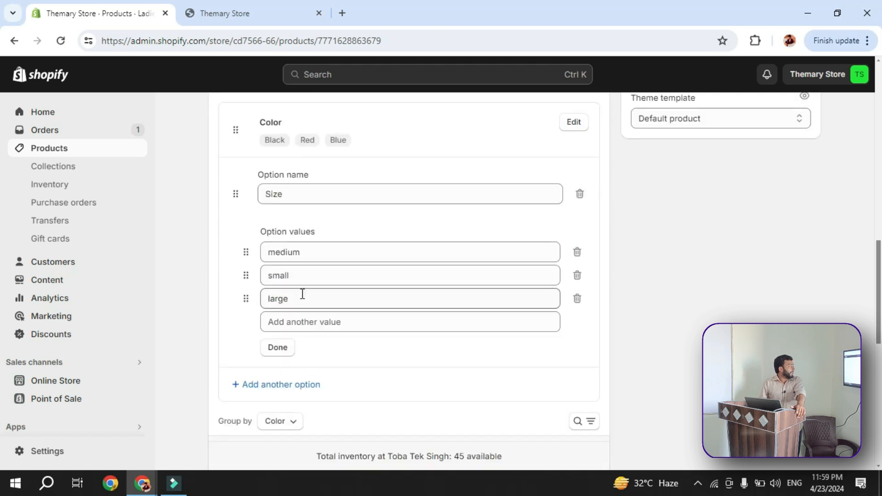
pyautogui.scroll(2, 301, 294)
pyautogui.click(581, 249)
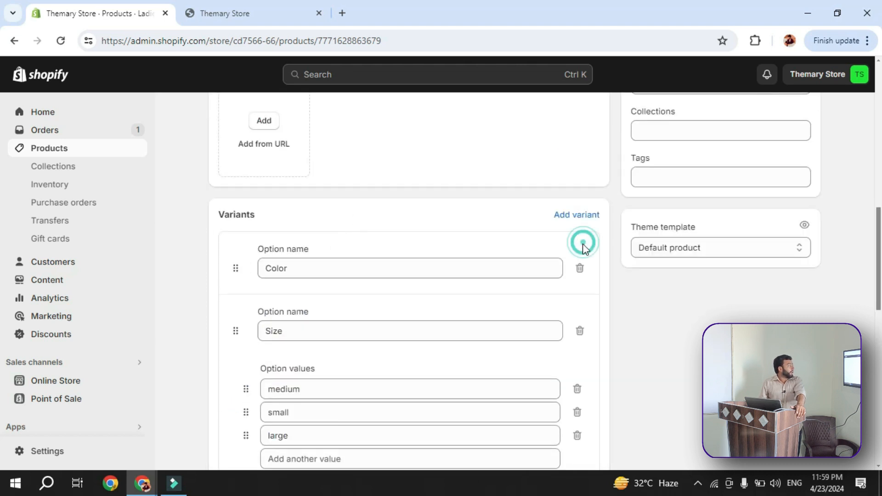
pyautogui.scroll(-2, 522, 303)
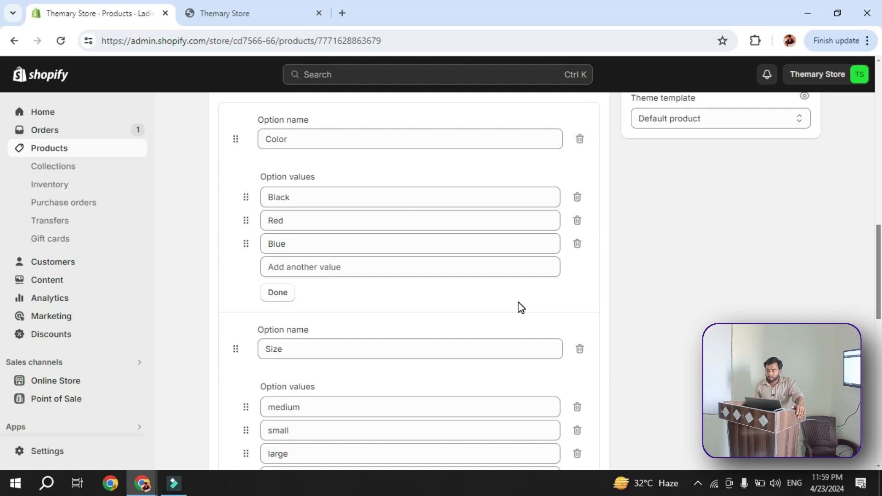
pyautogui.scroll(-10, 520, 308)
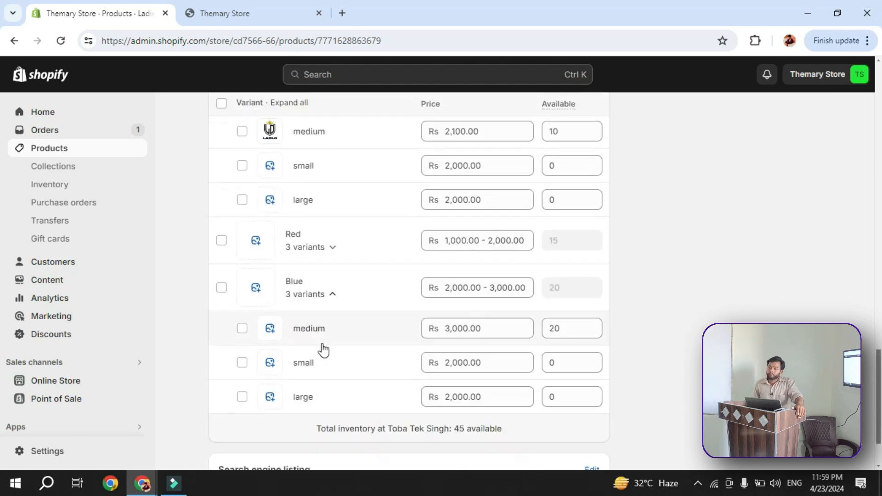
pyautogui.scroll(10, 321, 340)
pyautogui.scroll(3, 324, 338)
pyautogui.scroll(-6, 323, 339)
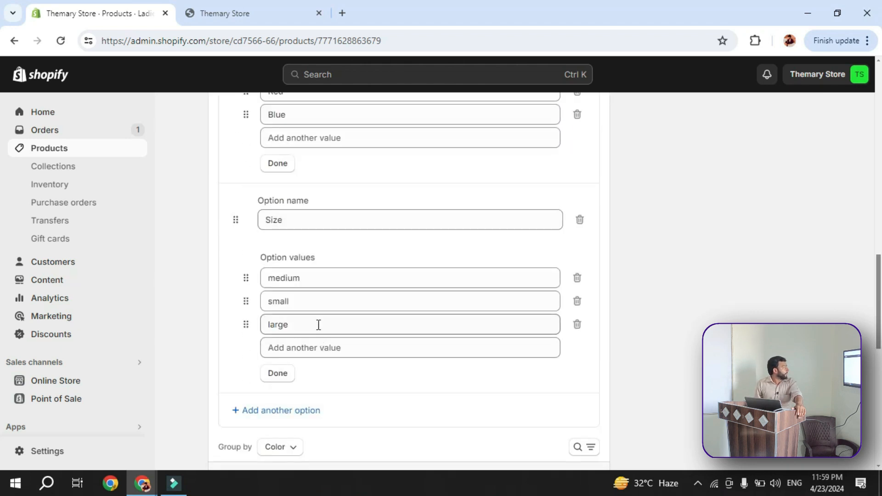
# Compare the Color and Size option values with the variants grouped by color beneath them
pyautogui.scroll(4, 317, 321)
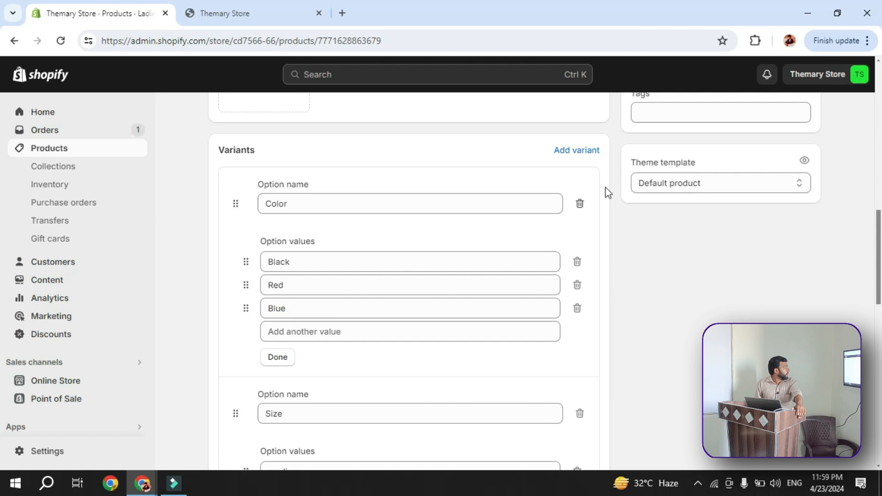
pyautogui.click(437, 174)
pyautogui.scroll(-2, 413, 221)
pyautogui.scroll(-5, 404, 236)
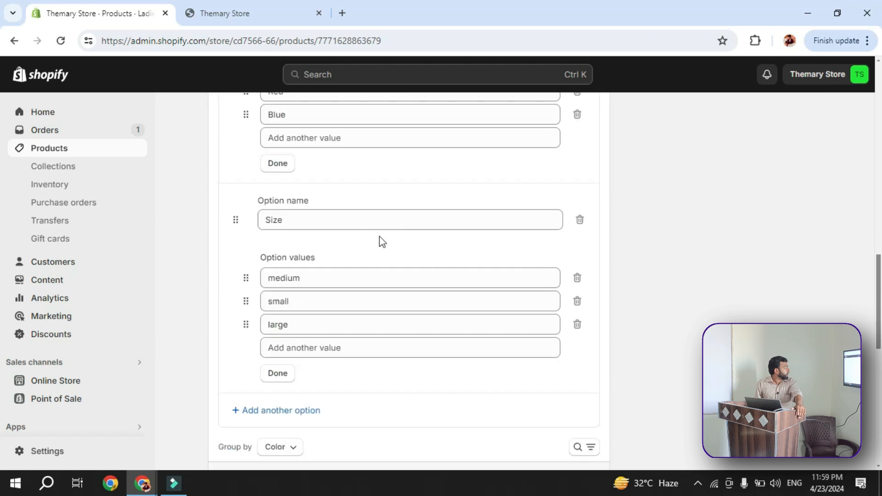
pyautogui.click(381, 315)
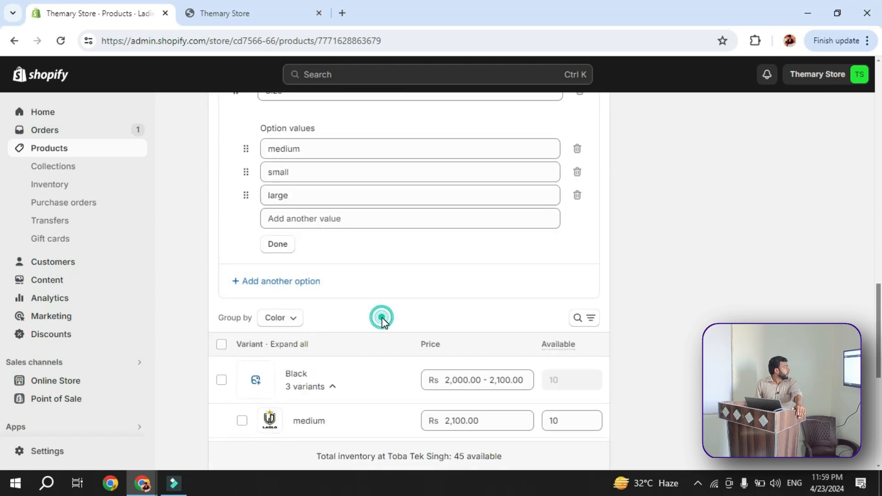
pyautogui.scroll(-3, 356, 331)
pyautogui.scroll(-4, 347, 302)
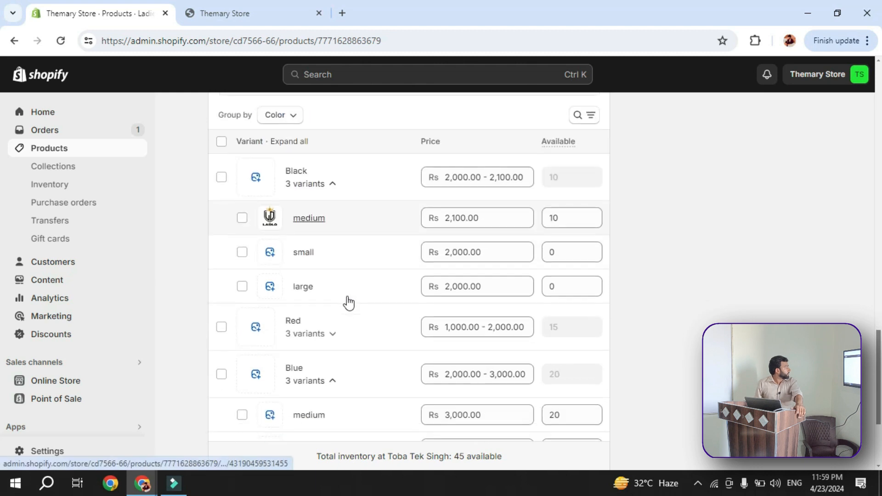
# Expand the Red variant group and examine the medium size's price, then return to the Size option values
pyautogui.click(335, 213)
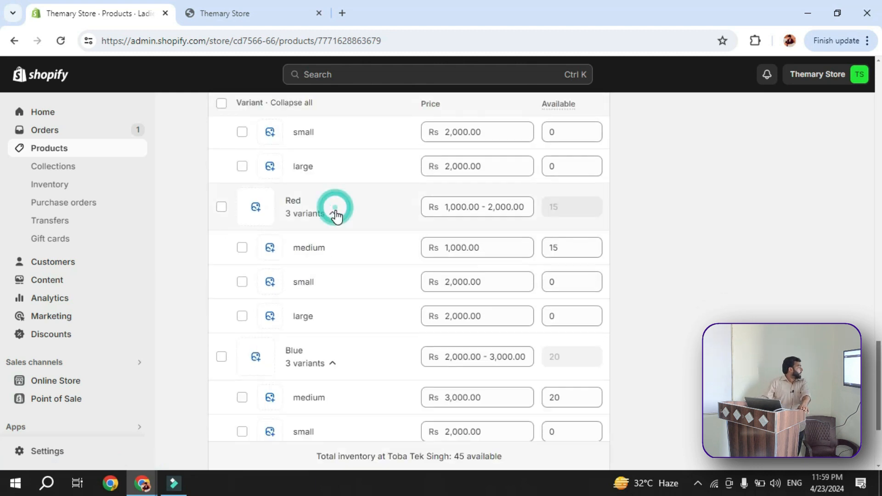
pyautogui.click(495, 249)
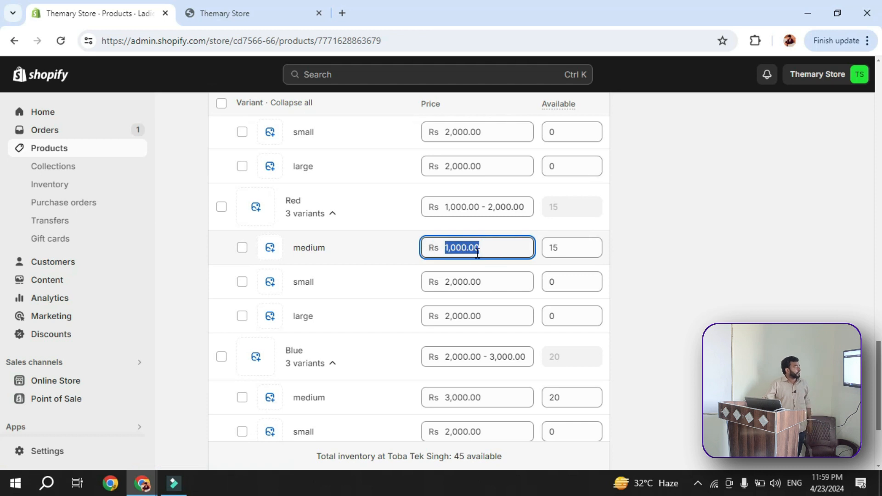
pyautogui.scroll(5, 388, 225)
pyautogui.scroll(7, 260, 179)
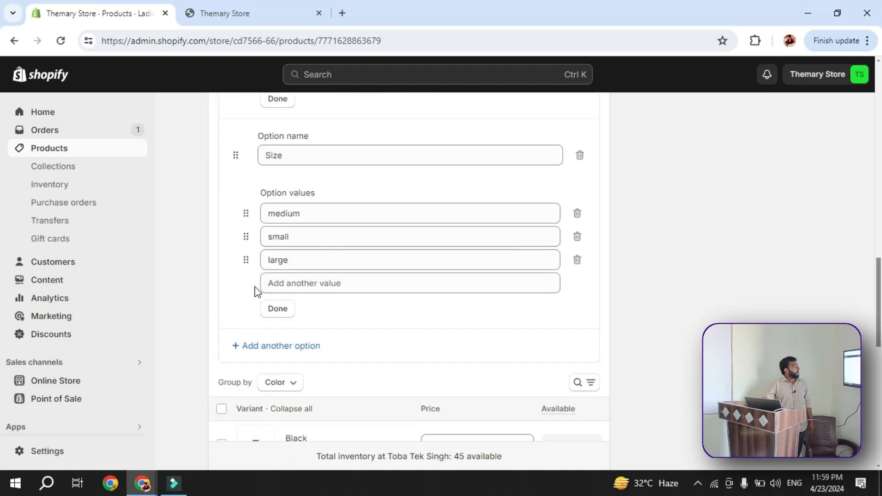
# Reload the Ladies Bag page to close the open option forms and look over its media and variants
pyautogui.click(60, 41)
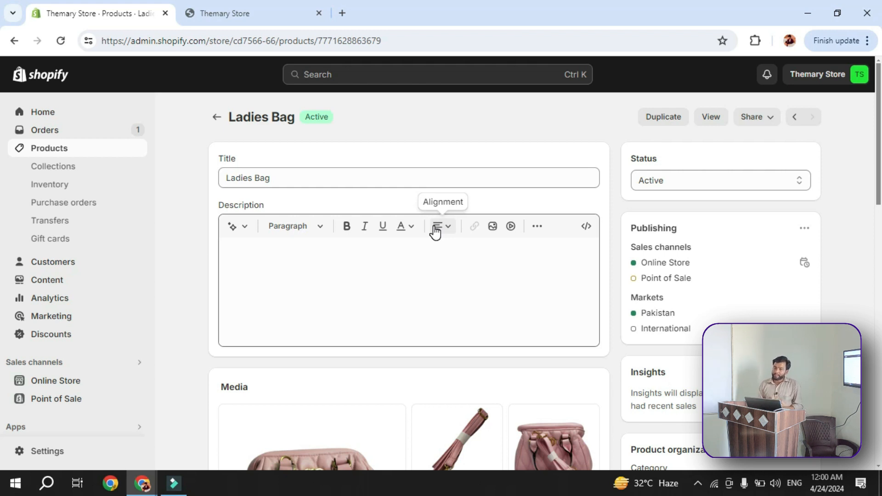
pyautogui.scroll(-5, 335, 275)
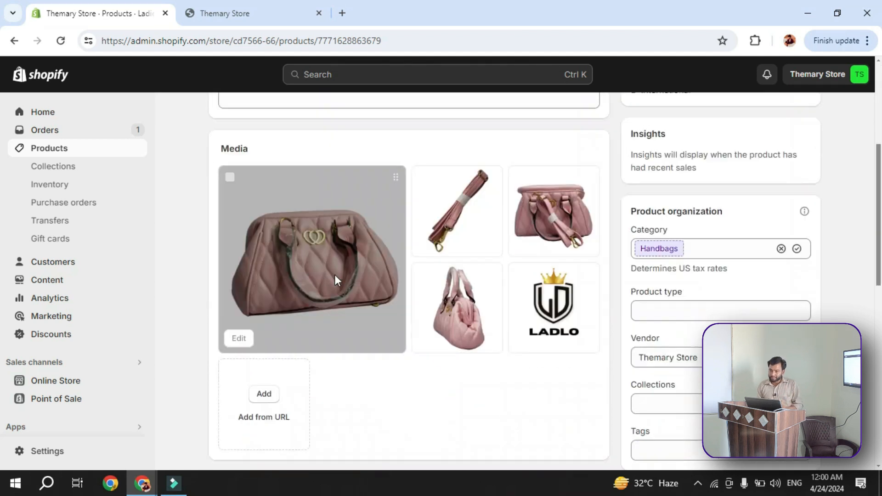
pyautogui.scroll(-10, 334, 275)
# Open the Color option for editing and delete its Red value
pyautogui.scroll(3, 338, 281)
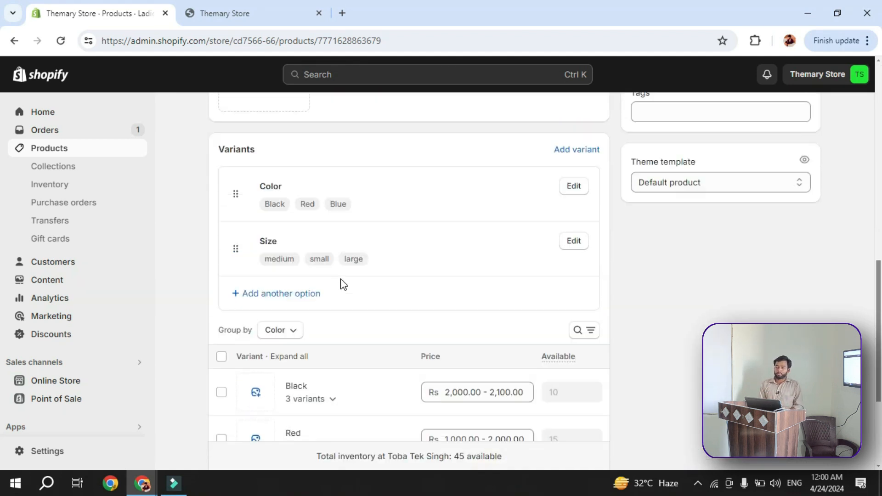
pyautogui.scroll(1, 342, 283)
pyautogui.click(574, 201)
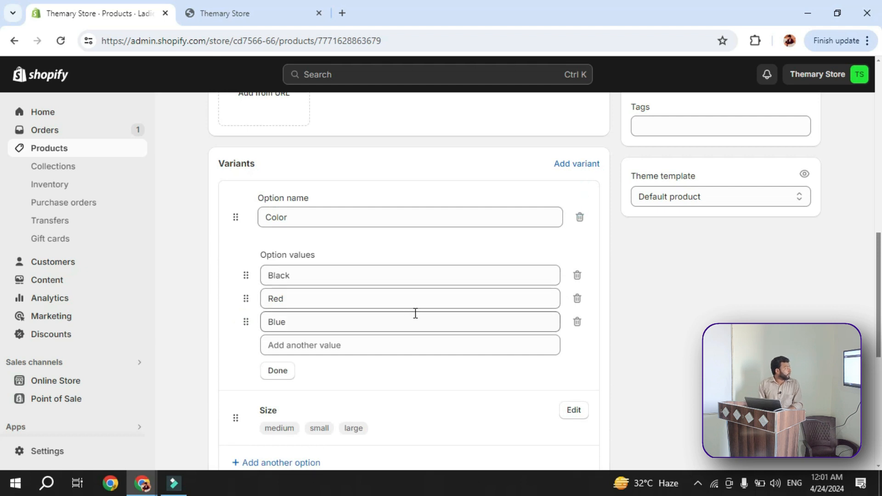
pyautogui.click(578, 299)
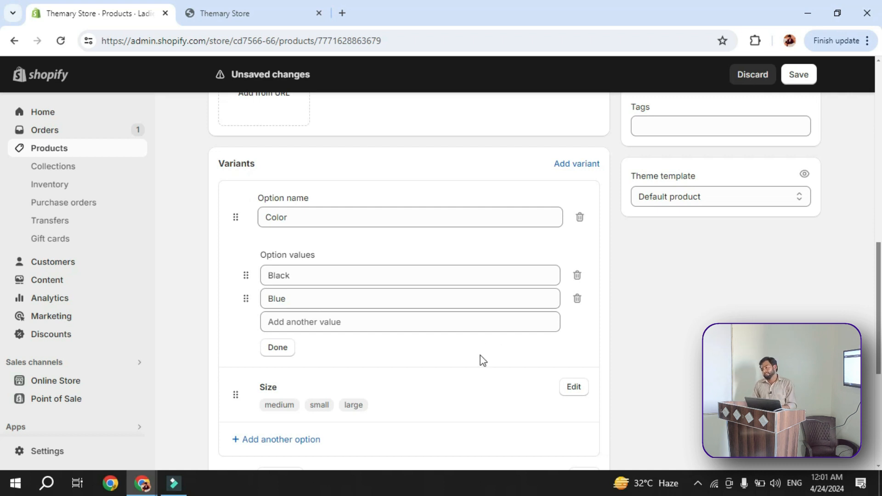
# Expand the Black variant group, select its large variant and view the additional actions available for it
pyautogui.scroll(-5, 481, 354)
pyautogui.click(319, 267)
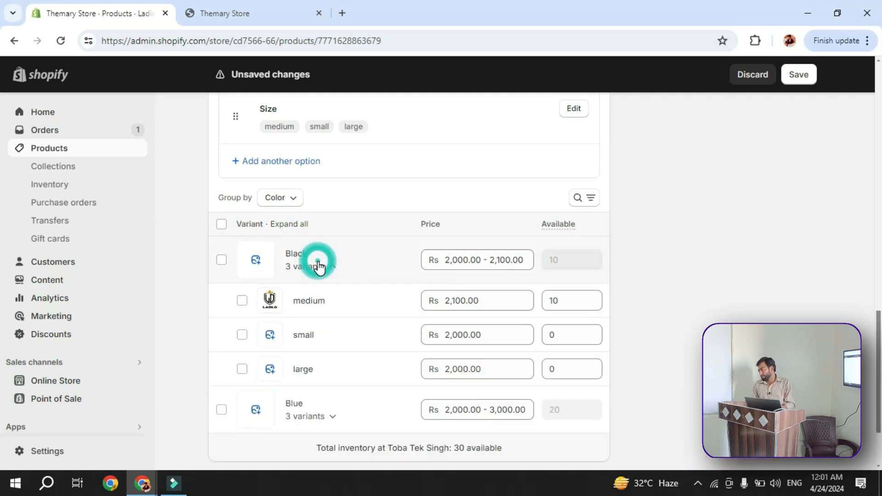
pyautogui.click(242, 369)
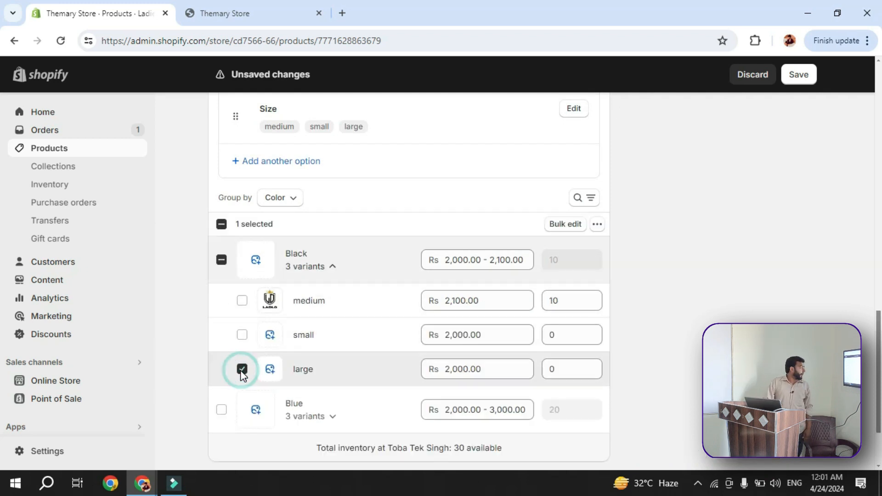
pyautogui.click(597, 225)
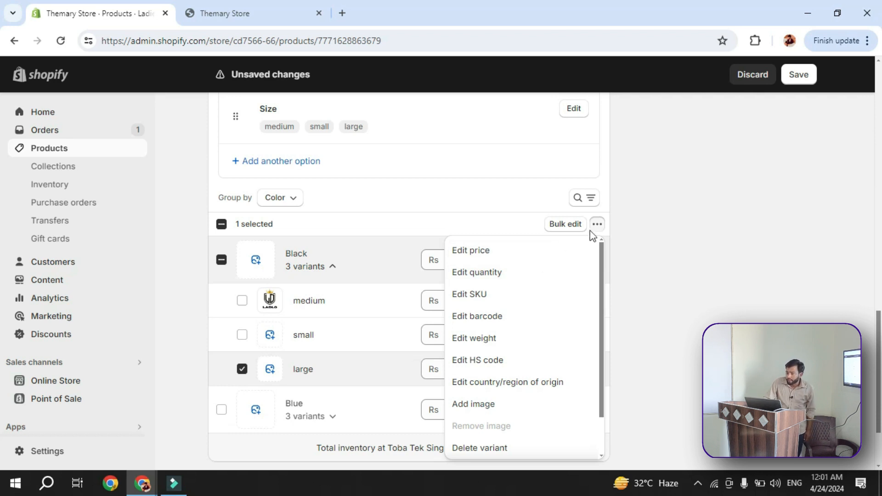
pyautogui.click(726, 240)
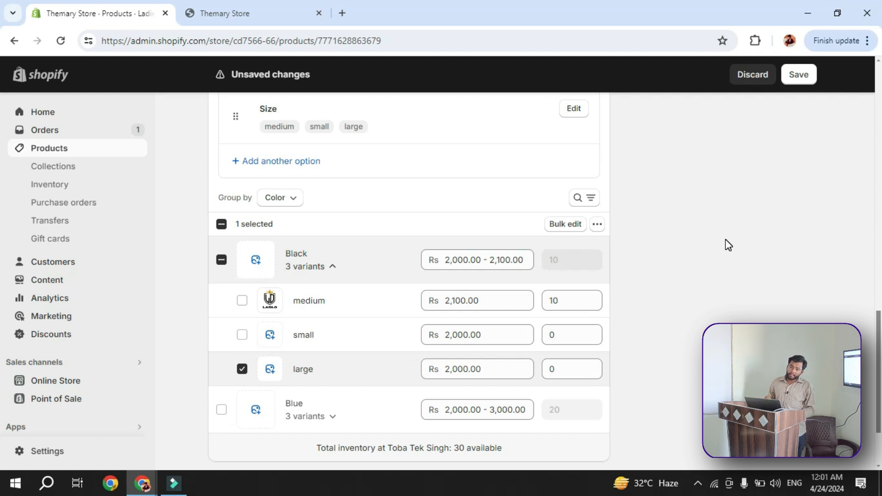
# Look over the product page from description and media down to product organization, theme template and the edited Color option
pyautogui.scroll(10, 751, 172)
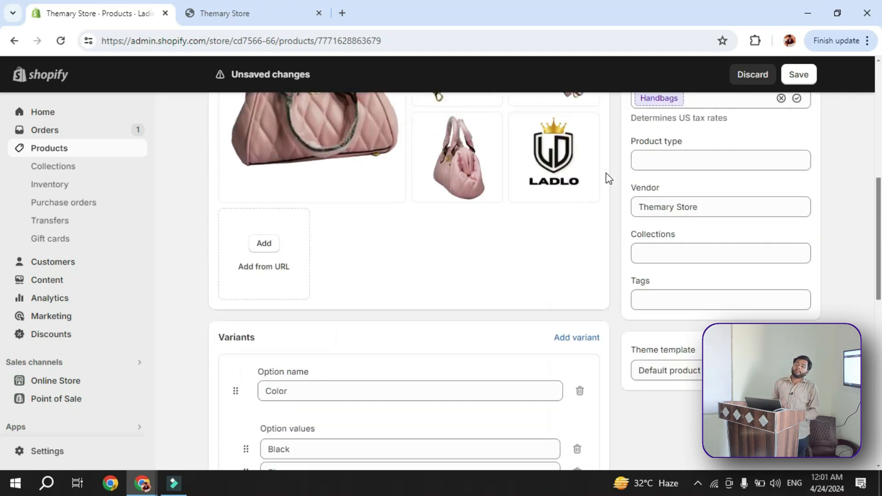
pyautogui.scroll(6, 605, 171)
pyautogui.scroll(-9, 600, 168)
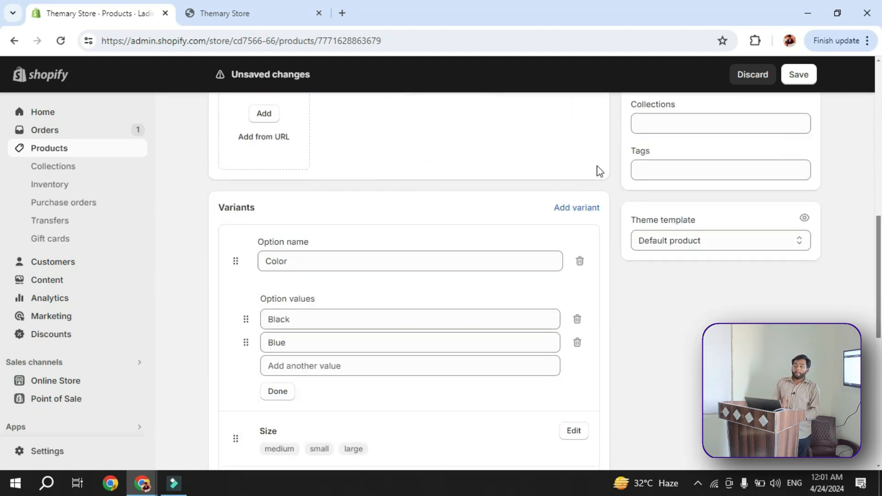
pyautogui.scroll(-9, 600, 172)
pyautogui.scroll(14, 598, 175)
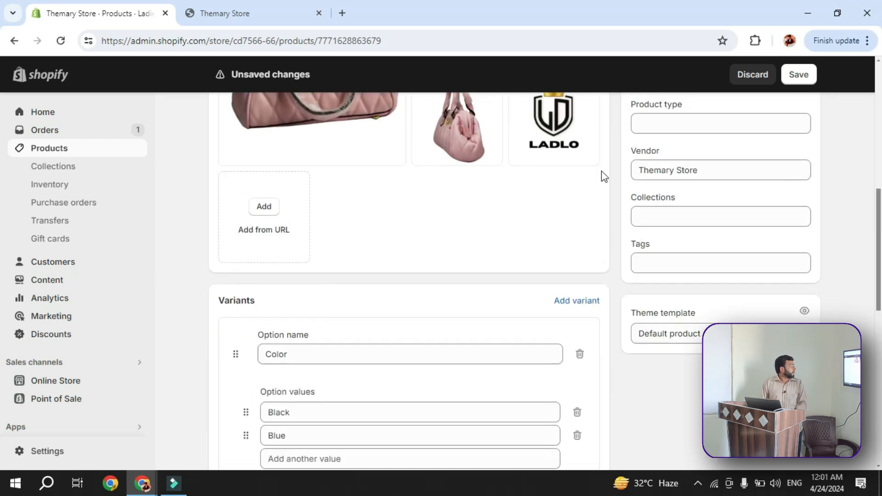
pyautogui.scroll(8, 602, 173)
pyautogui.scroll(-3, 717, 265)
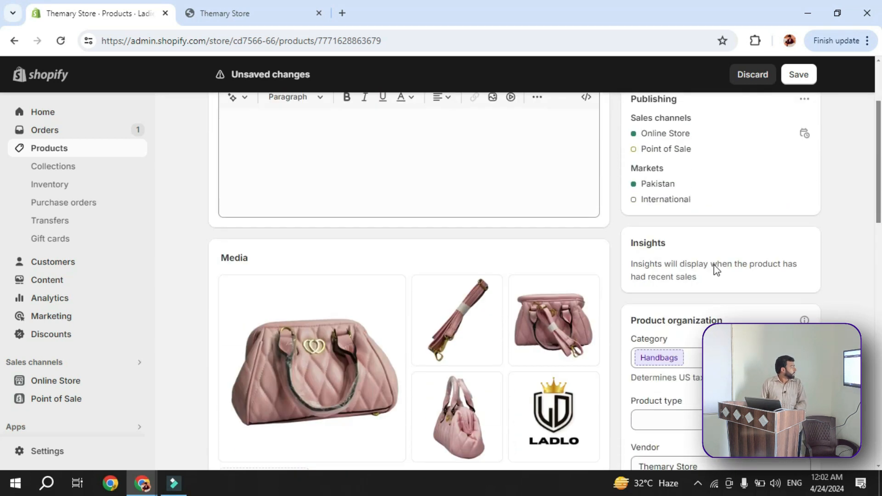
pyautogui.scroll(-7, 715, 266)
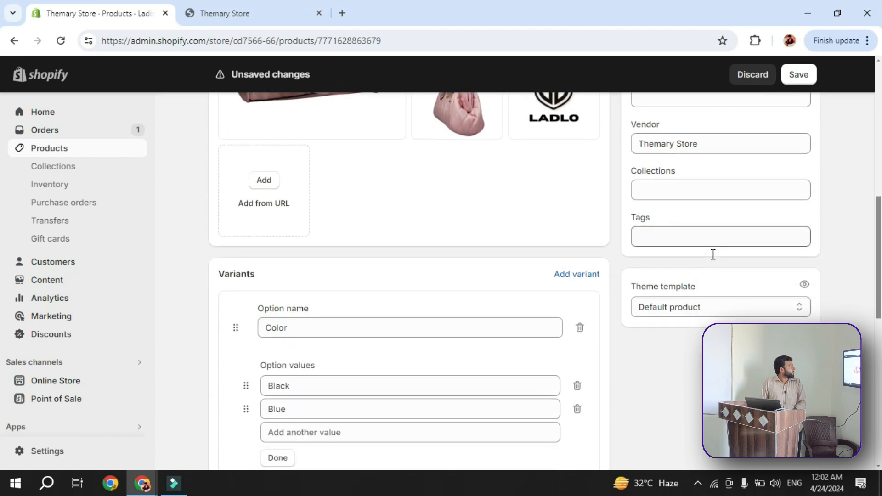
# Reload the product page without saving the option changes and recheck its color and size variants
pyautogui.click(60, 41)
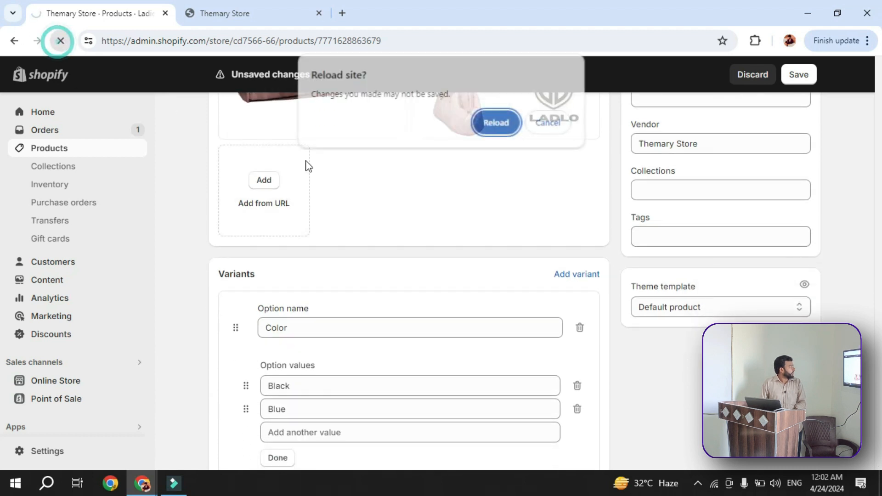
pyautogui.click(497, 122)
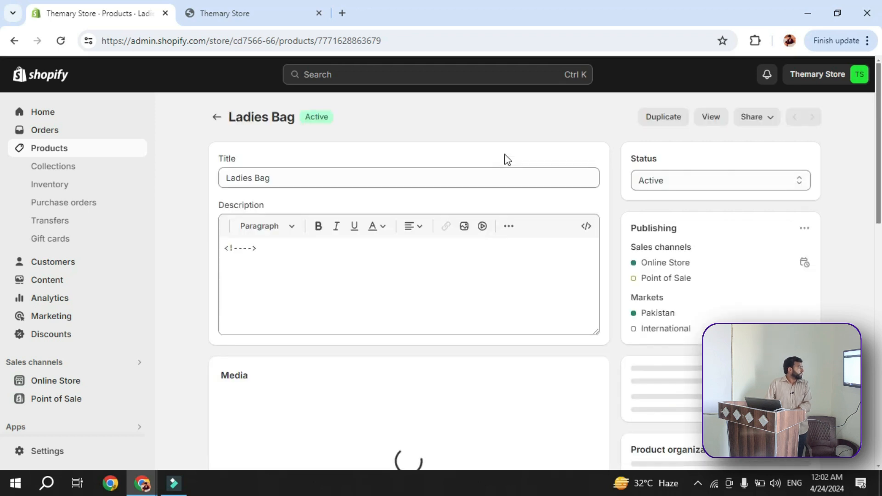
pyautogui.scroll(-8, 488, 191)
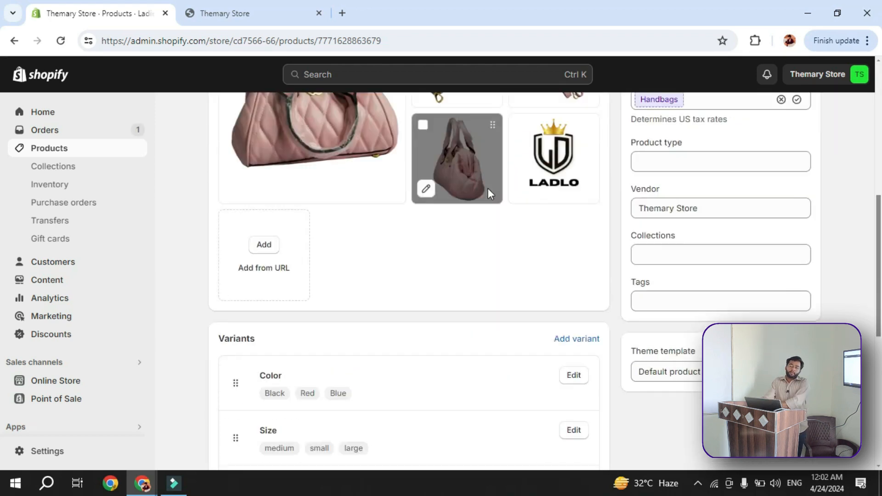
pyautogui.scroll(-5, 489, 190)
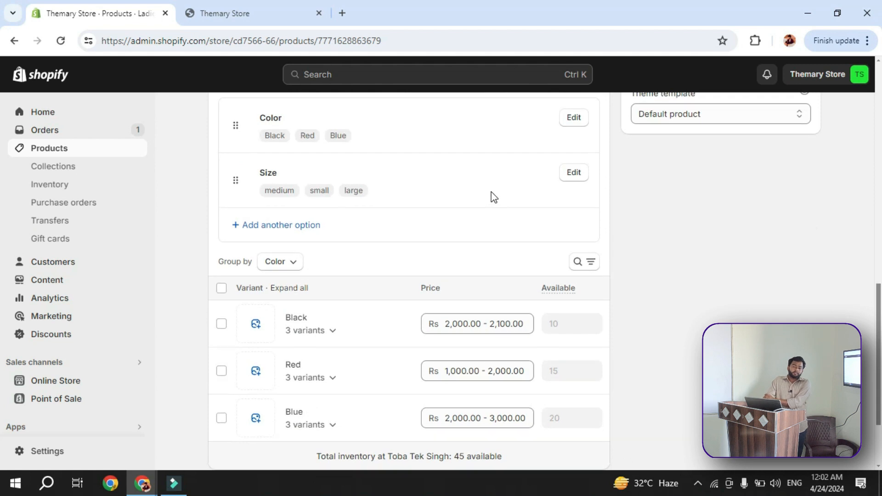
# Start adding a variant to Ladies Bag and examine its options, pricing, inventory and shipping fields
pyautogui.scroll(3, 493, 193)
pyautogui.click(576, 210)
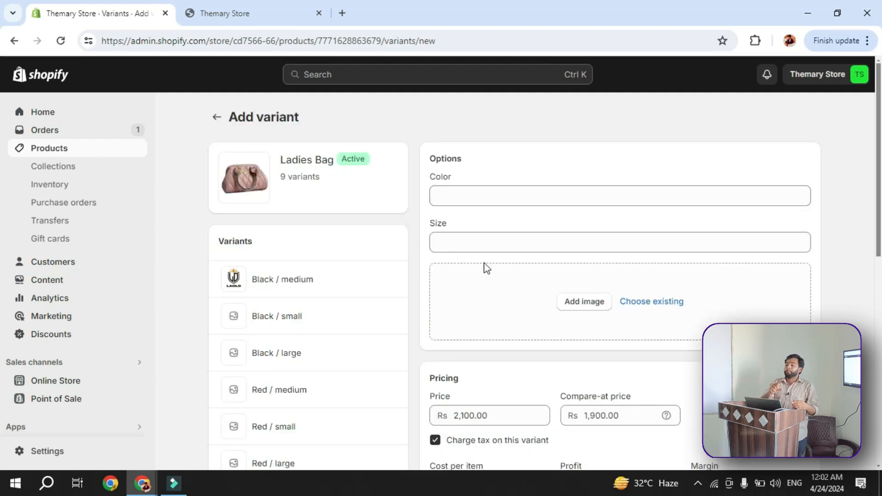
pyautogui.scroll(-1, 477, 276)
pyautogui.scroll(-7, 294, 250)
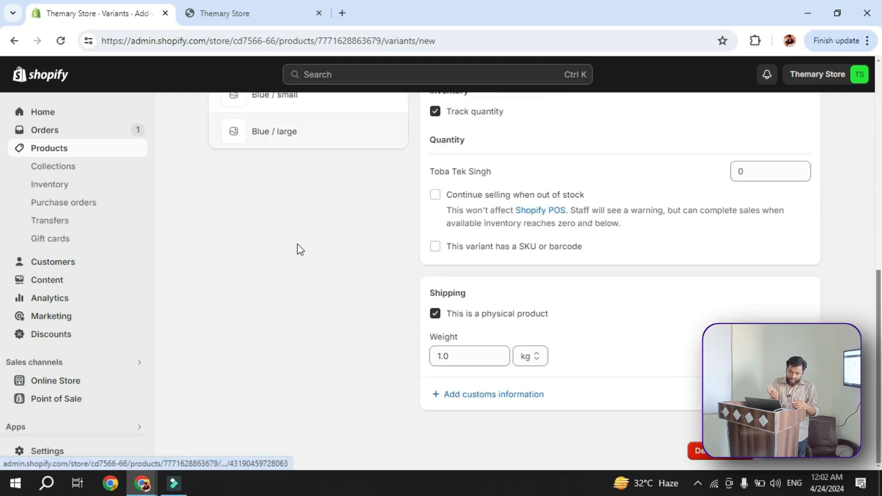
# Set the new variant's quantity at Toba Tek Singh to 30
pyautogui.scroll(3, 571, 262)
pyautogui.doubleClick(747, 296)
pyautogui.press('BackSpace')
pyautogui.write('5')
pyautogui.scroll(2, 624, 238)
pyautogui.scroll(3, 653, 257)
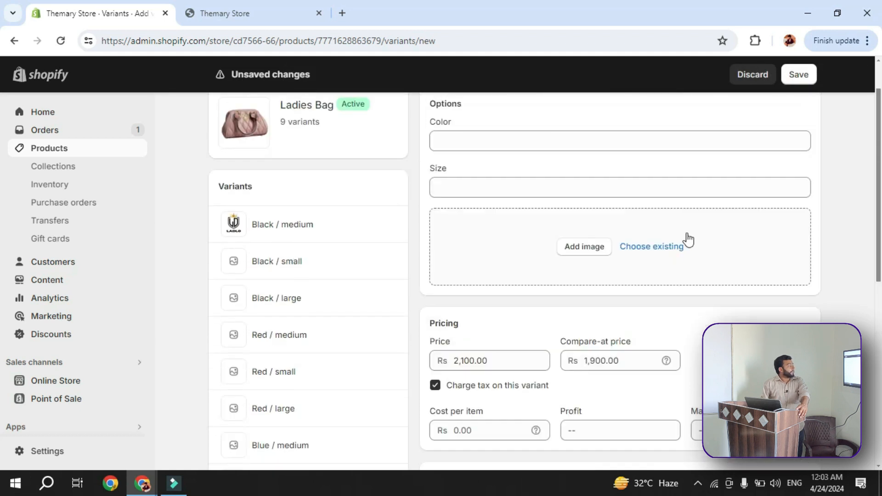
pyautogui.scroll(-6, 682, 230)
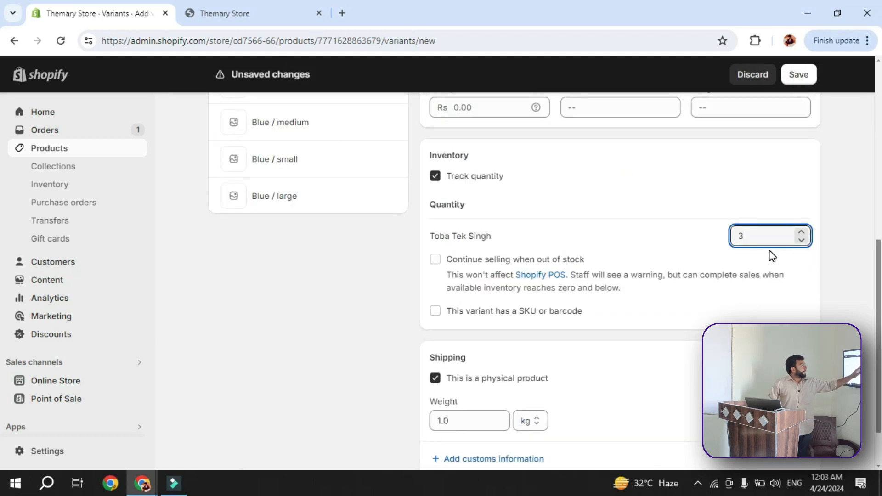
pyautogui.write('0')
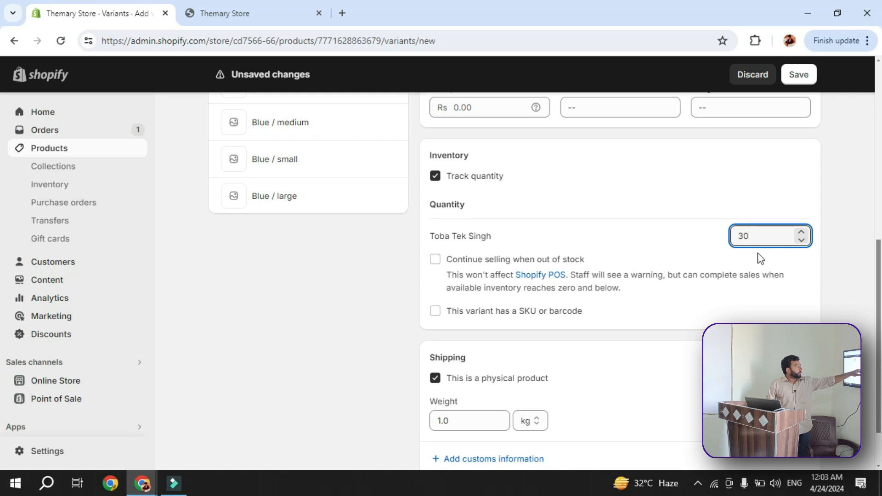
pyautogui.click(675, 254)
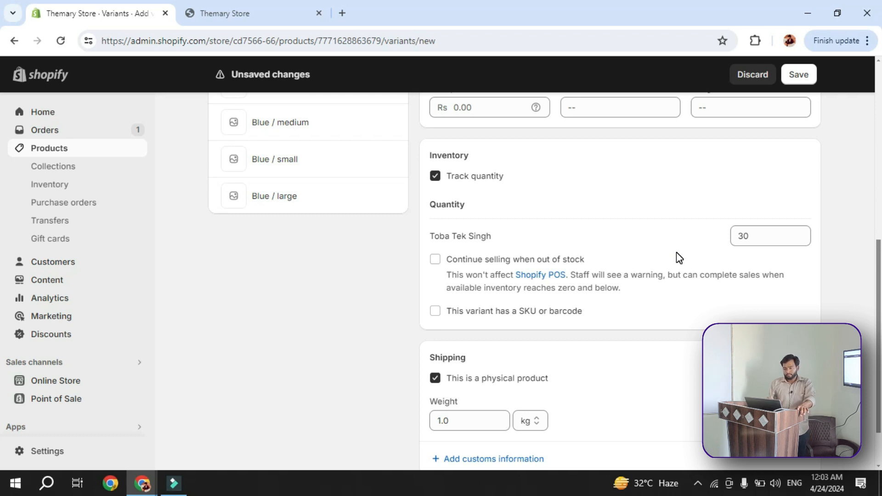
# Set the new variant's quantity at Toba Tek Singh to 82 and look over the existing color and size variants
pyautogui.doubleClick(744, 236)
pyautogui.click(744, 236)
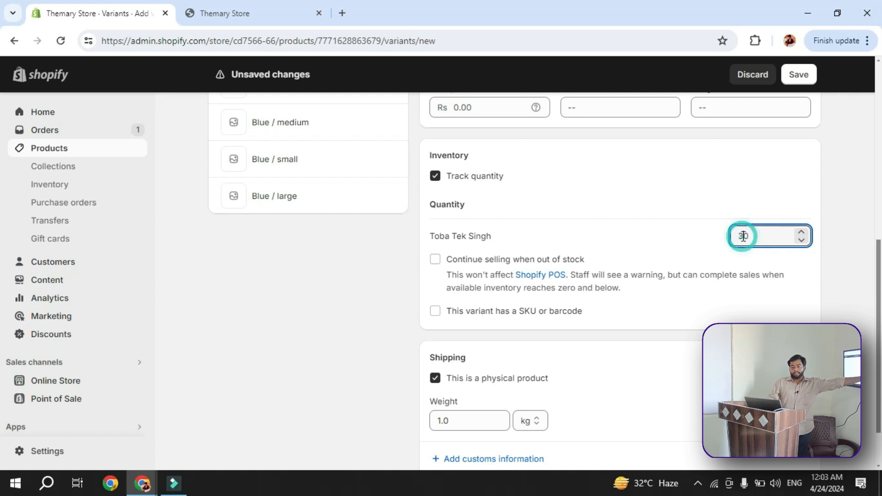
pyautogui.press('BackSpace')
pyautogui.write('82')
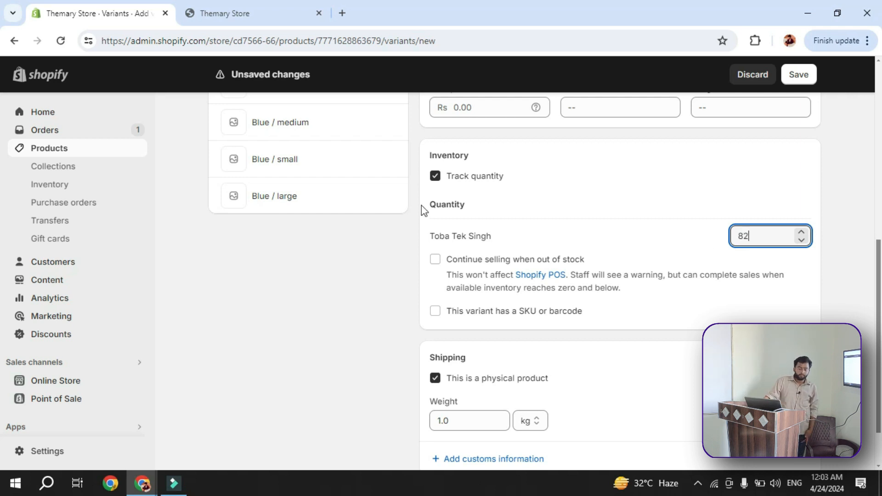
pyautogui.scroll(7, 421, 205)
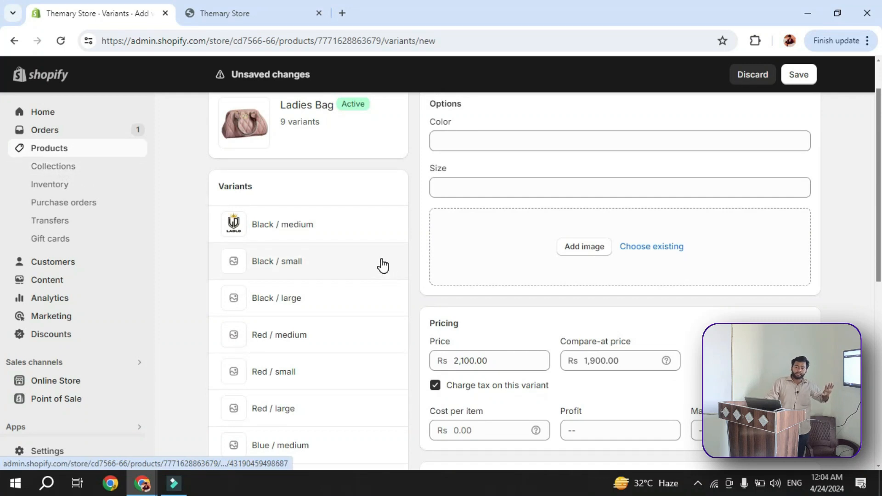
pyautogui.scroll(-1, 385, 281)
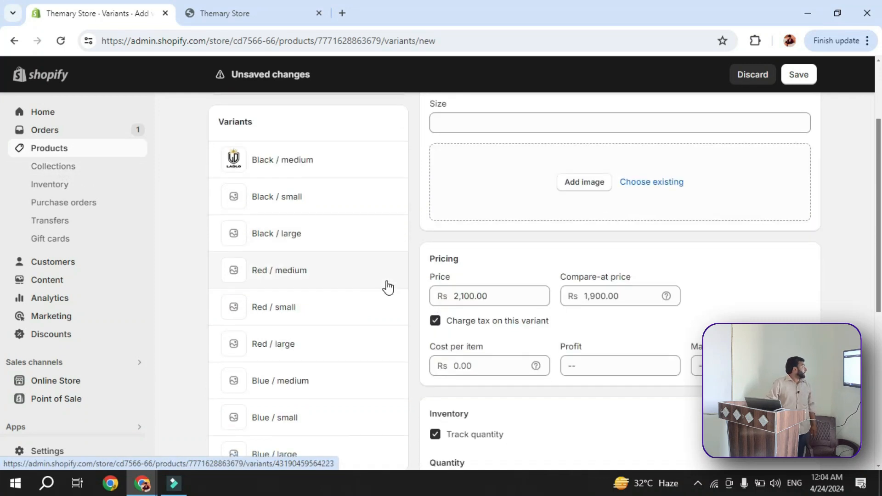
# Leave the new variant without saving and examine the Black / medium variant's options, pricing, inventory and shipping fields
pyautogui.click(364, 174)
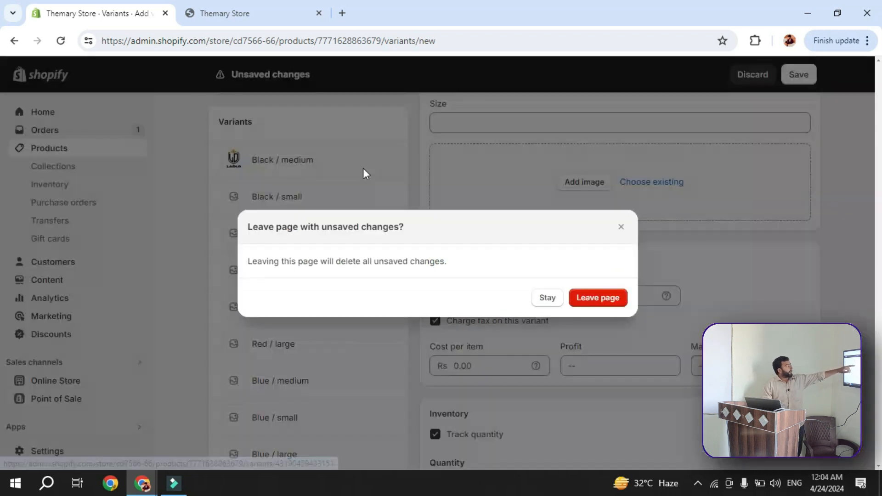
pyautogui.click(610, 298)
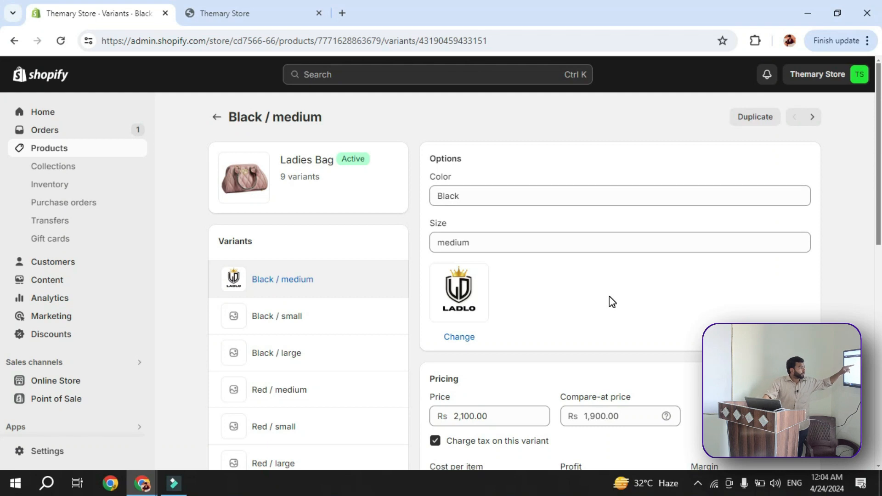
pyautogui.scroll(-10, 612, 302)
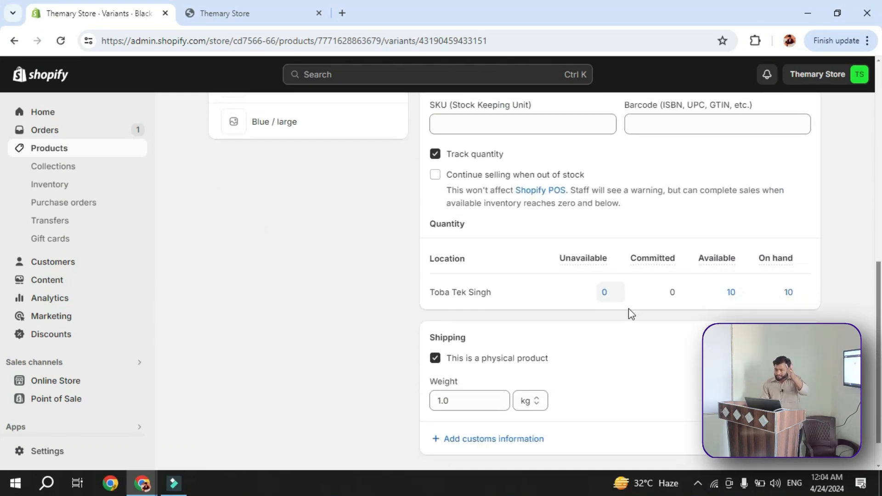
pyautogui.scroll(-1, 625, 321)
pyautogui.scroll(5, 569, 333)
pyautogui.scroll(1, 570, 333)
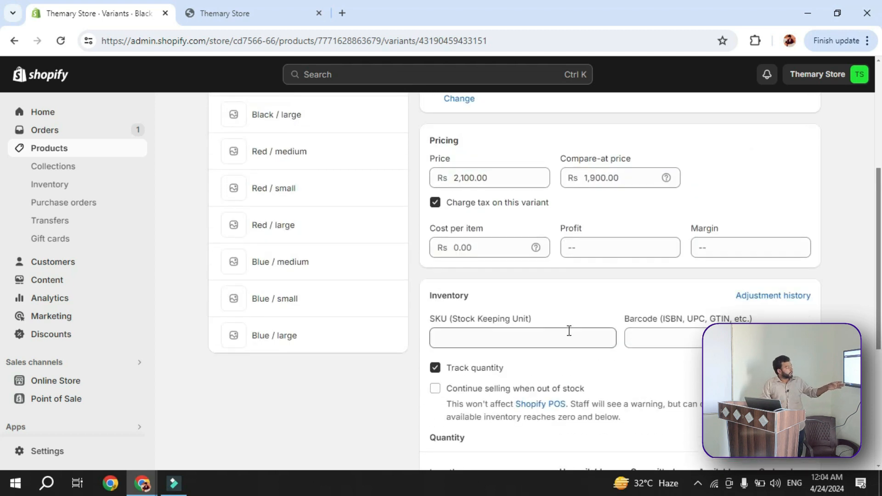
pyautogui.scroll(3, 662, 335)
pyautogui.scroll(3, 513, 307)
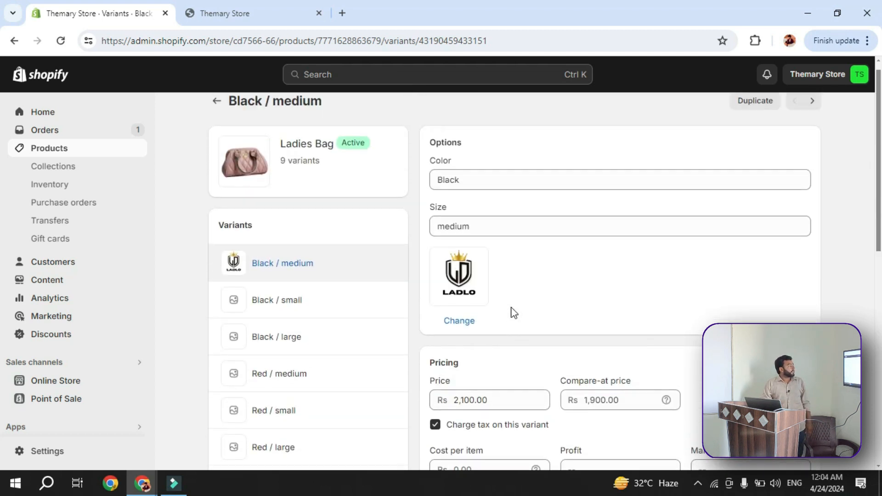
pyautogui.scroll(-10, 512, 311)
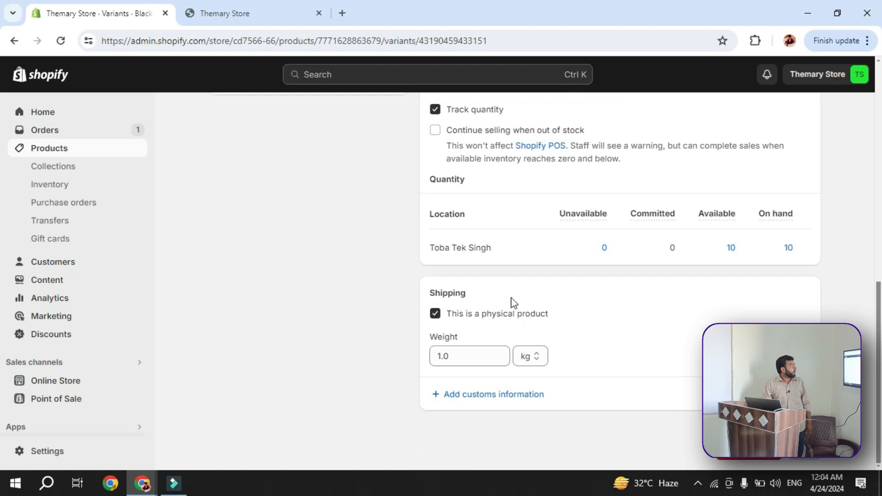
pyautogui.scroll(1, 555, 382)
pyautogui.scroll(-1, 549, 373)
pyautogui.scroll(2, 518, 434)
pyautogui.scroll(-2, 528, 405)
# Show the customs information fields of the Black / medium variant and look over its settings again
pyautogui.click(532, 394)
pyautogui.scroll(-2, 546, 404)
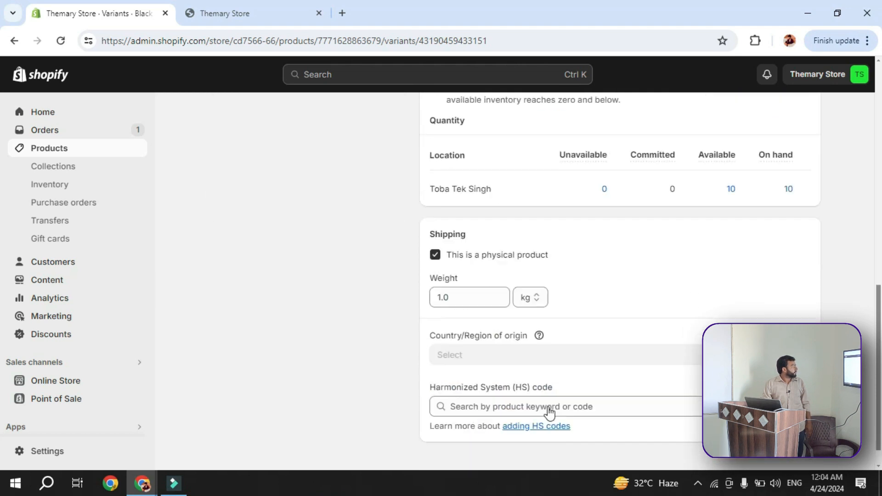
pyautogui.click(559, 372)
pyautogui.scroll(2, 575, 363)
pyautogui.scroll(4, 573, 363)
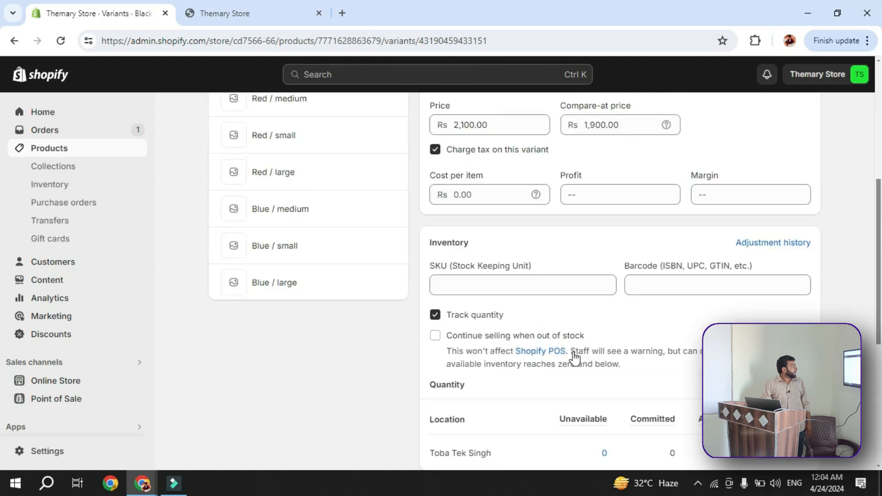
pyautogui.scroll(5, 639, 320)
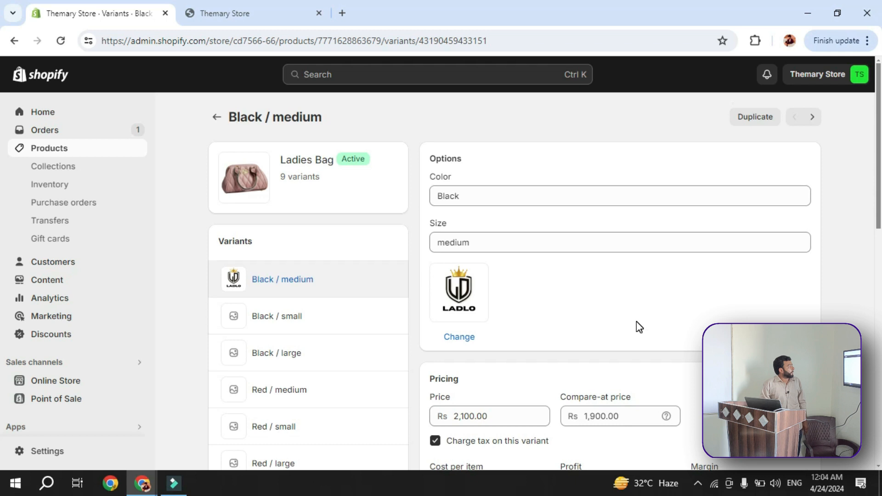
# Allow Black / medium to continue selling when out of stock and turn off its quantity tracking
pyautogui.scroll(-9, 639, 326)
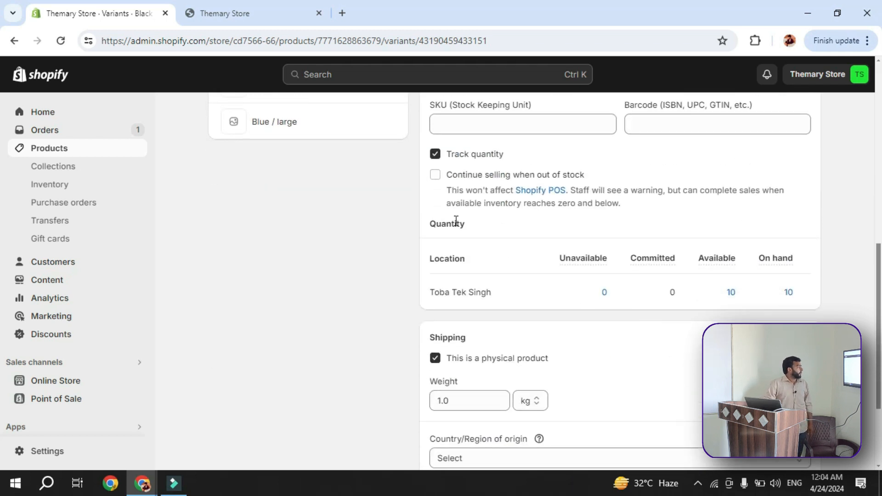
pyautogui.click(435, 175)
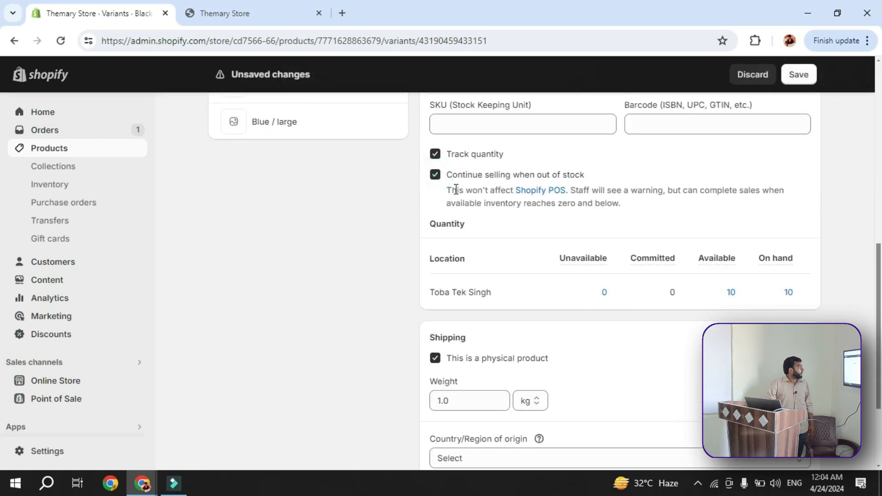
pyautogui.click(435, 154)
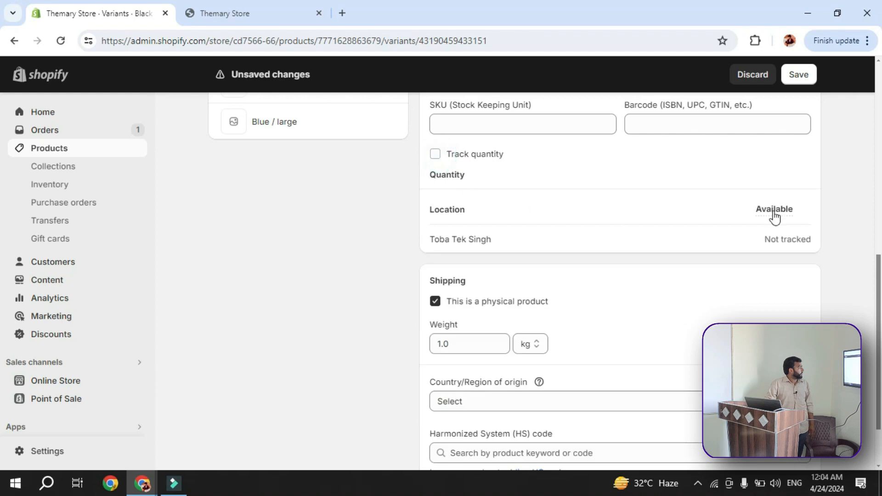
pyautogui.scroll(-2, 768, 238)
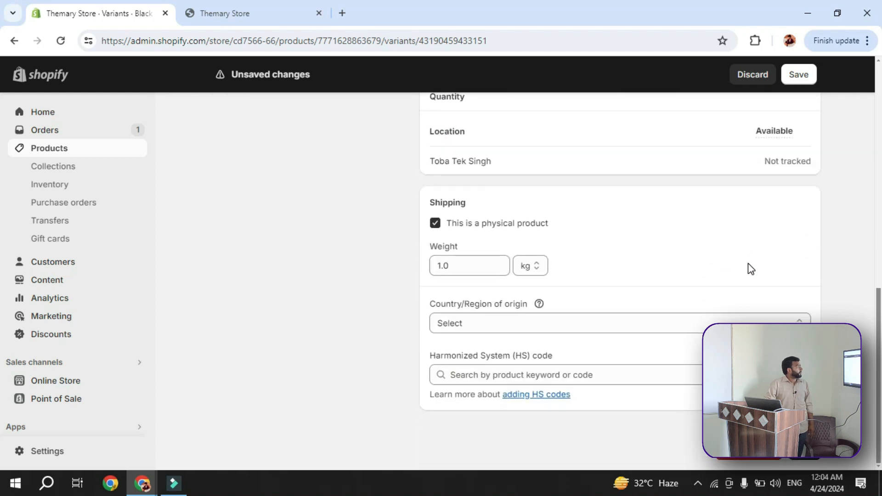
pyautogui.scroll(6, 512, 331)
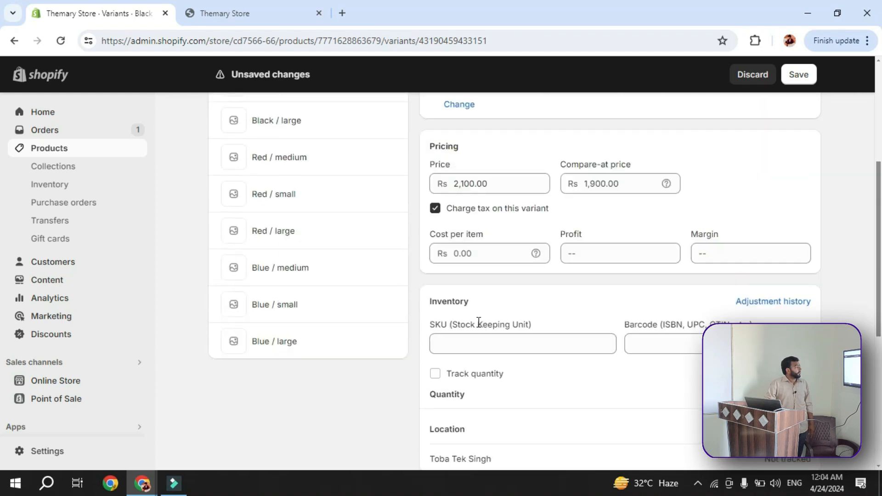
pyautogui.scroll(5, 479, 323)
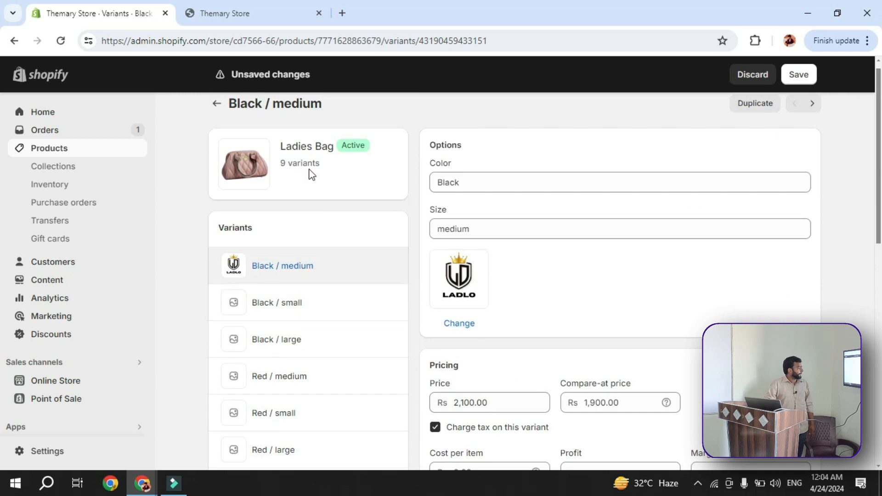
# Open the Black / large variant without saving the inventory changes and review its pricing and inventory fields
pyautogui.scroll(-4, 307, 210)
pyautogui.click(314, 147)
pyautogui.click(605, 301)
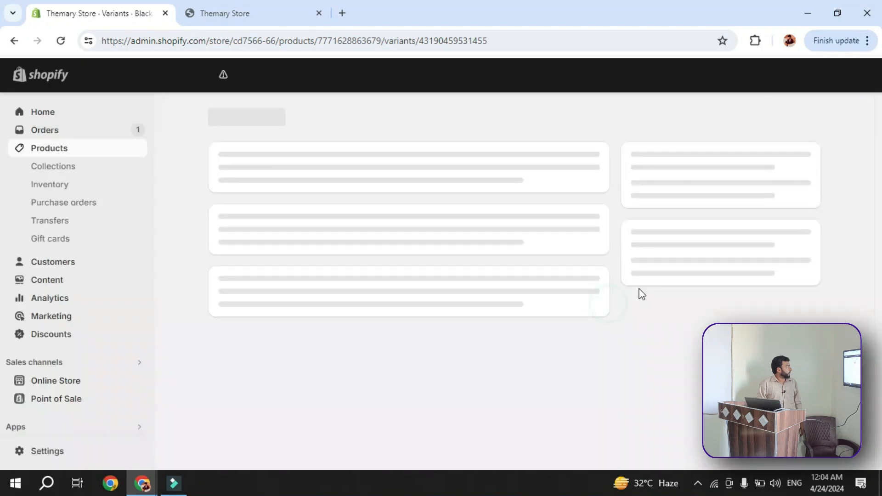
pyautogui.scroll(-3, 648, 301)
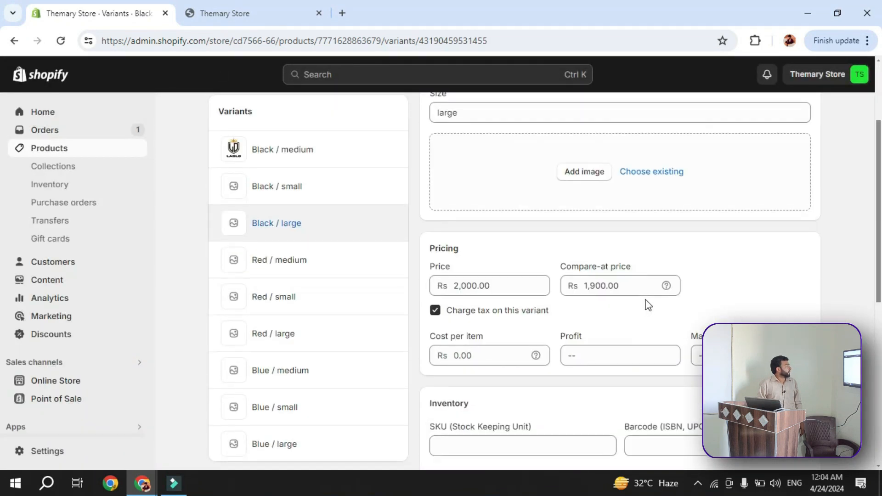
pyautogui.scroll(-4, 647, 303)
pyautogui.scroll(4, 593, 307)
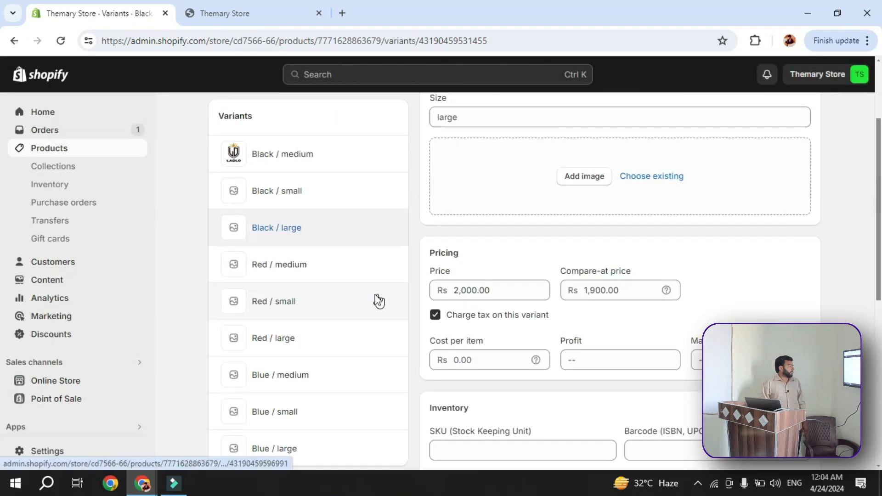
pyautogui.scroll(3, 378, 301)
# Go back to the Black / medium variant and open the list of all products
pyautogui.click(14, 41)
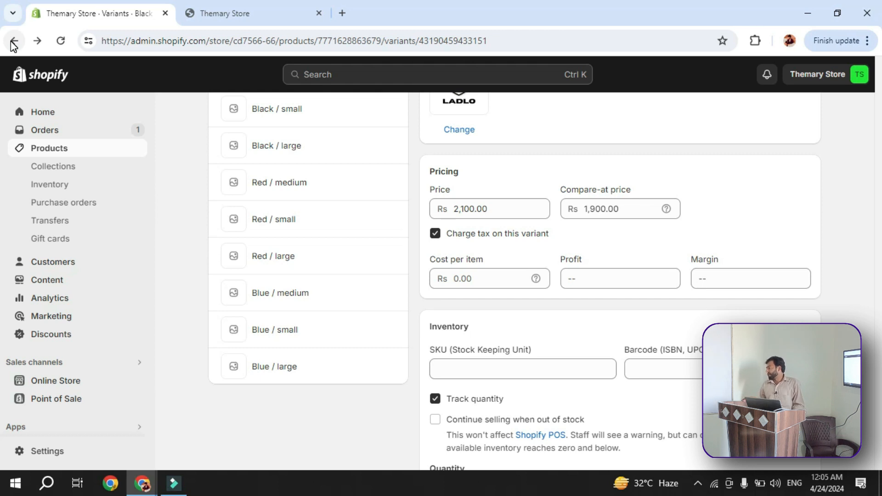
pyautogui.scroll(-1, 142, 202)
pyautogui.scroll(3, 105, 184)
pyautogui.click(70, 143)
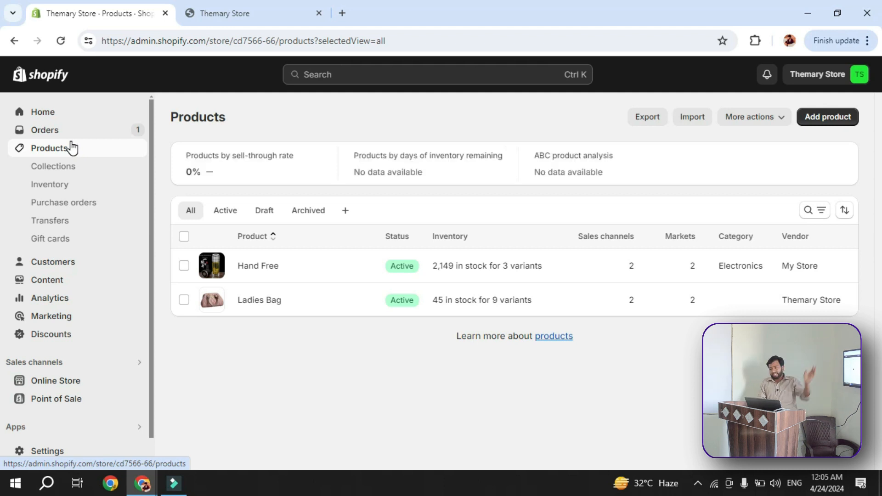
pyautogui.scroll(-1, 87, 217)
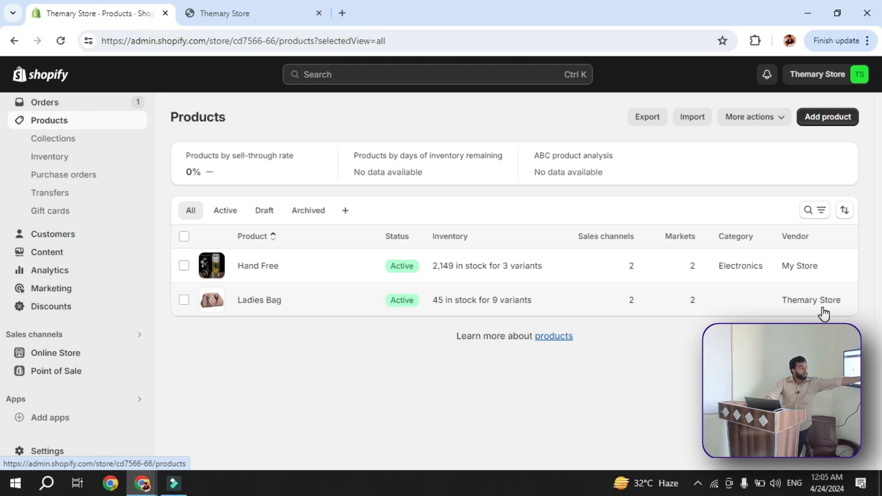
# Switch to the live Themary Store storefront, reload it and open the Ladies Bag product page
pyautogui.click(255, 14)
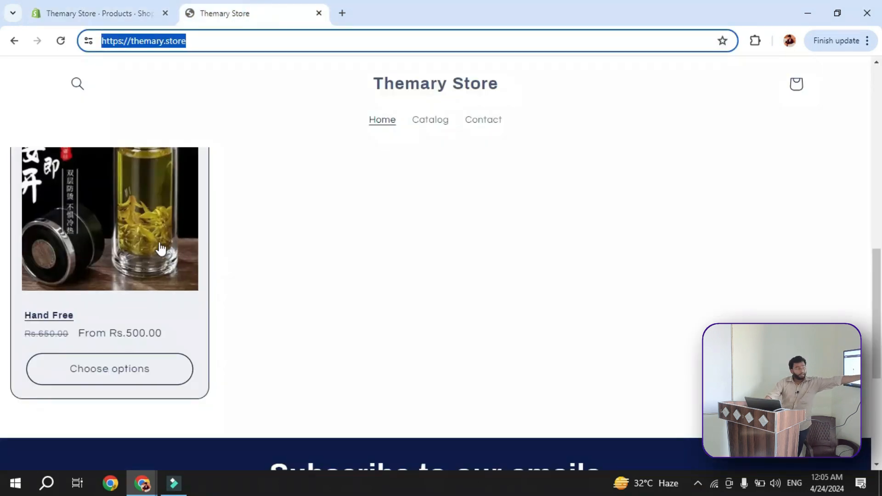
pyautogui.click(61, 40)
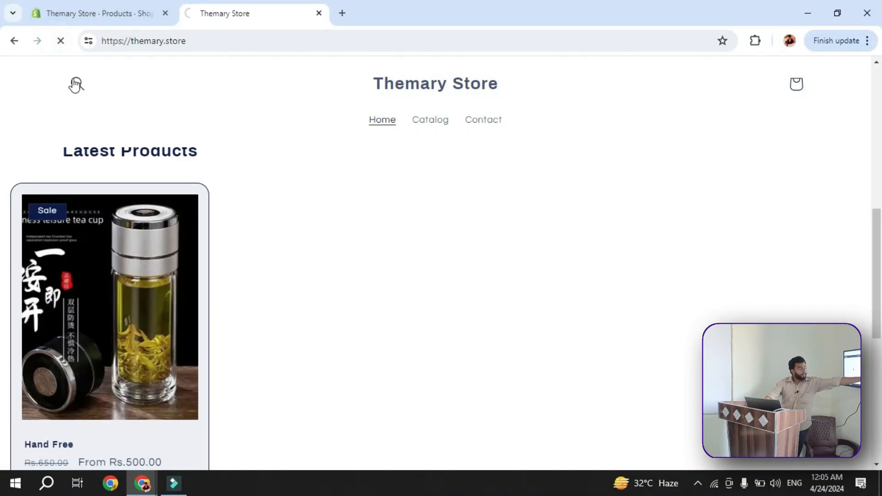
pyautogui.scroll(-3, 93, 118)
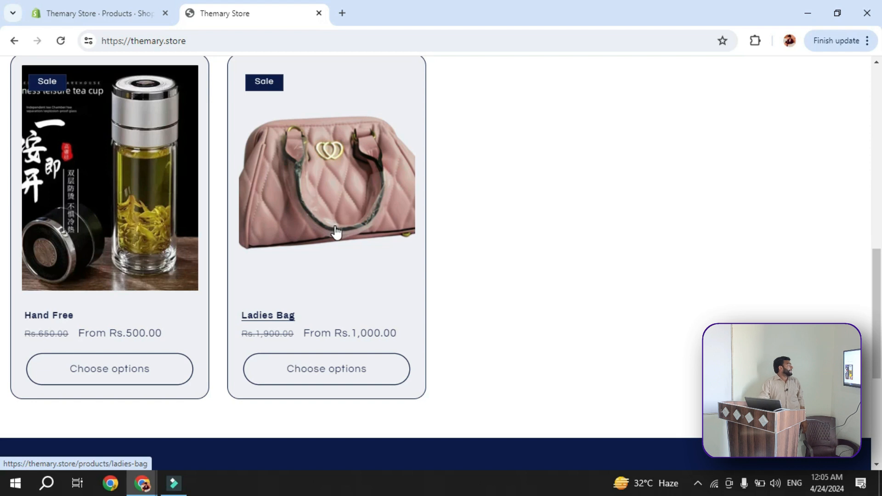
pyautogui.click(341, 220)
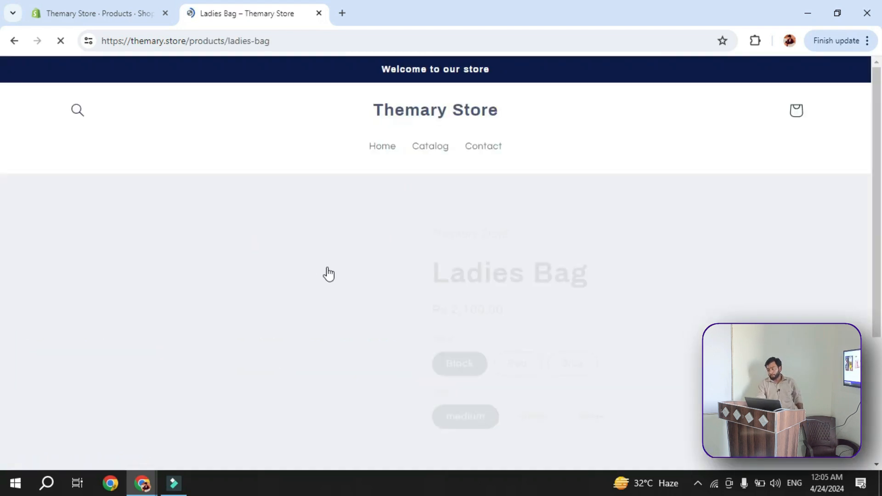
# Check the availability of the black Ladies Bag in small, large and medium on its storefront page
pyautogui.scroll(-3, 341, 281)
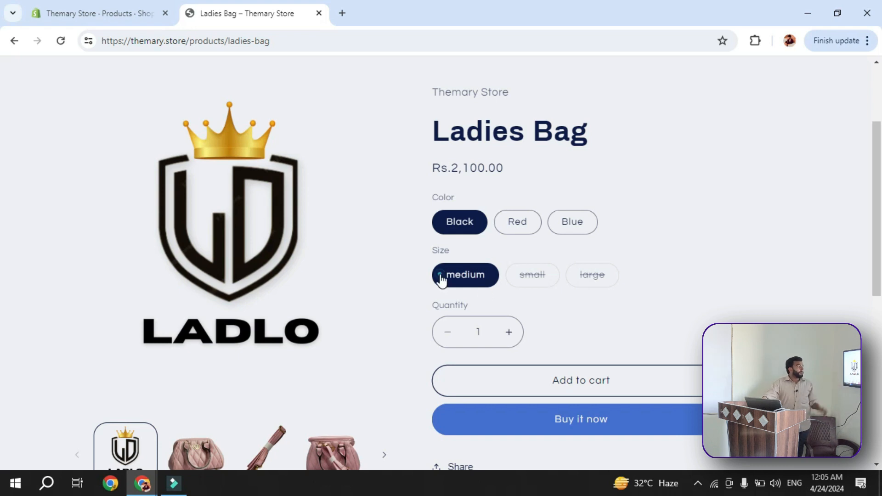
pyautogui.scroll(-2, 443, 285)
pyautogui.click(533, 221)
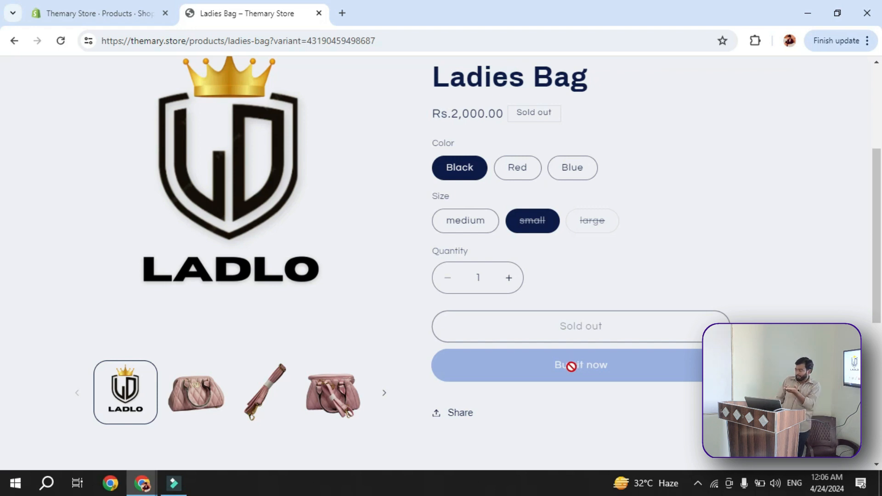
pyautogui.click(604, 226)
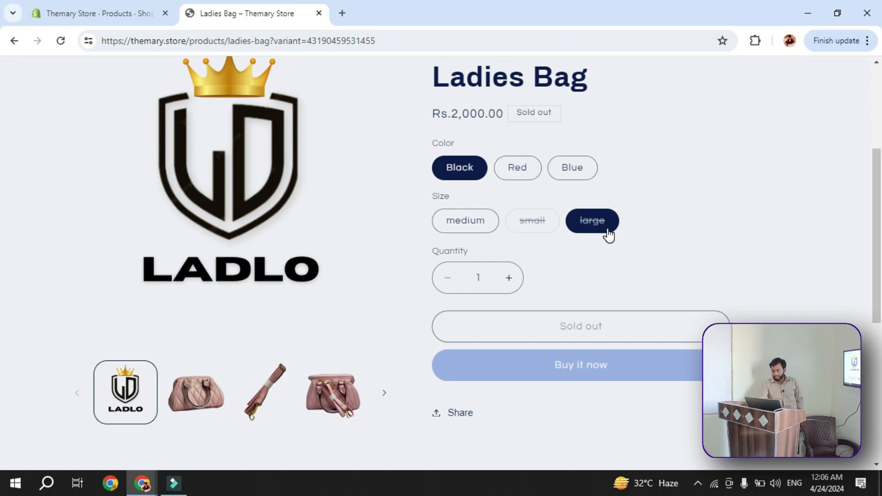
pyautogui.click(466, 226)
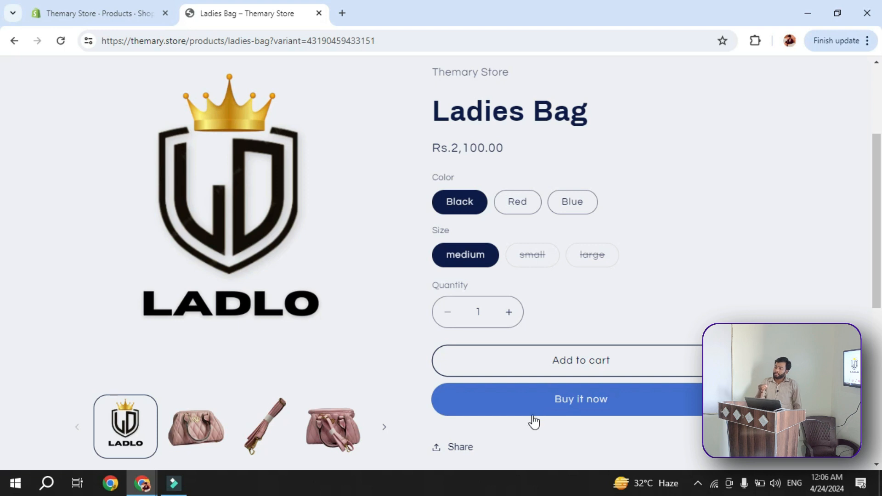
pyautogui.scroll(-5, 536, 418)
pyautogui.scroll(6, 519, 370)
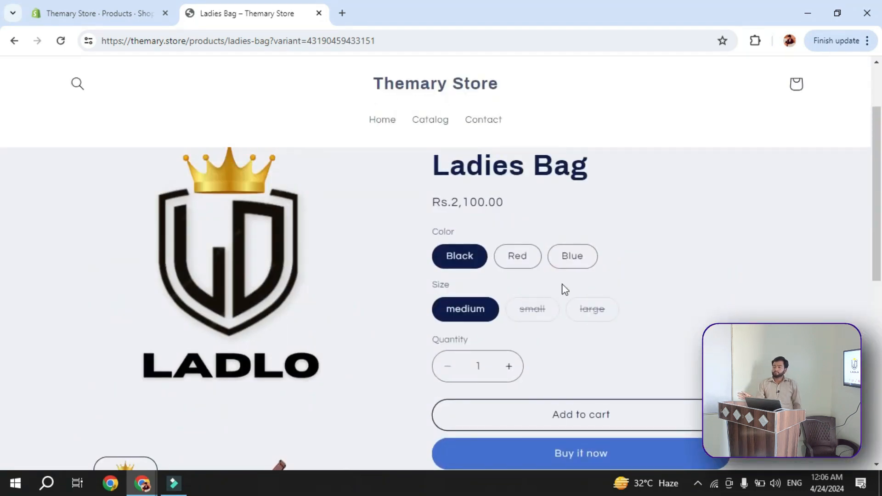
pyautogui.scroll(2, 462, 283)
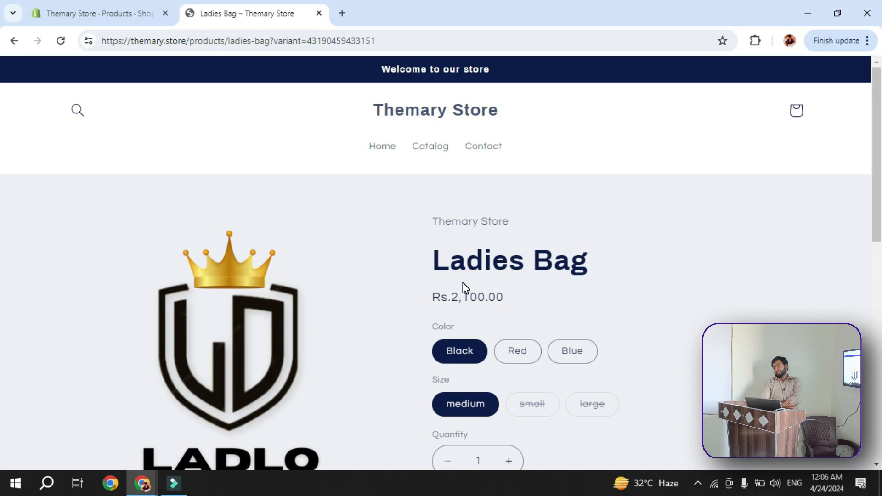
# Return to the Shopify admin and view the Collections and Gift cards pages
pyautogui.click(140, 13)
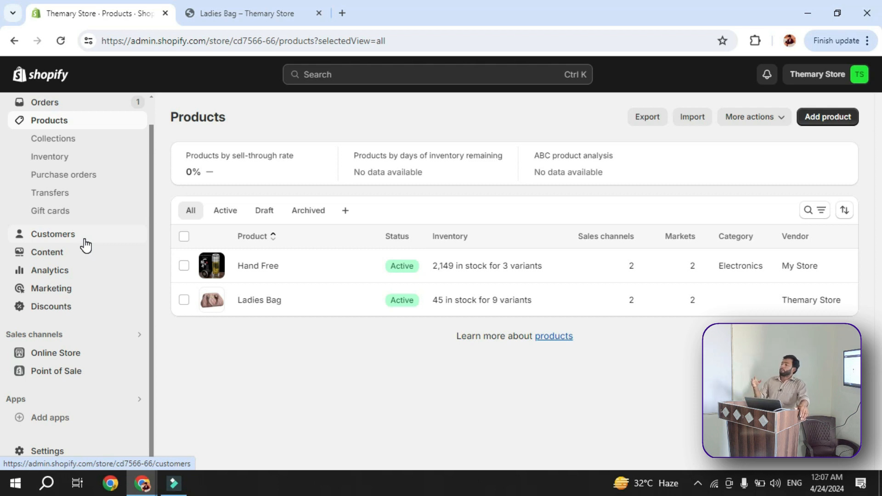
pyautogui.scroll(1, 85, 245)
pyautogui.click(38, 169)
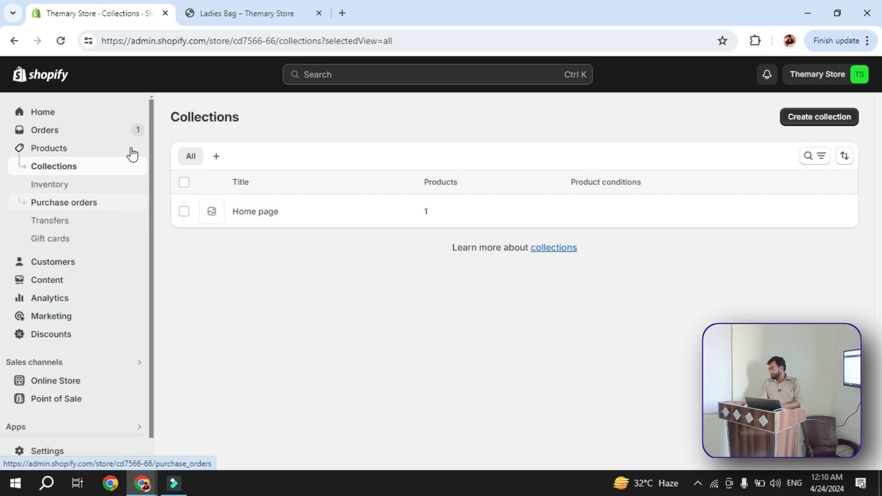
pyautogui.click(83, 239)
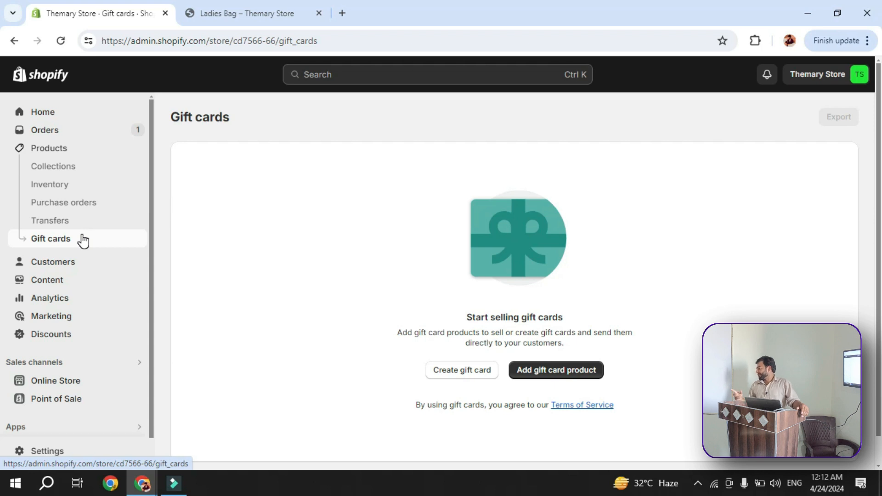
pyautogui.scroll(-1, 84, 316)
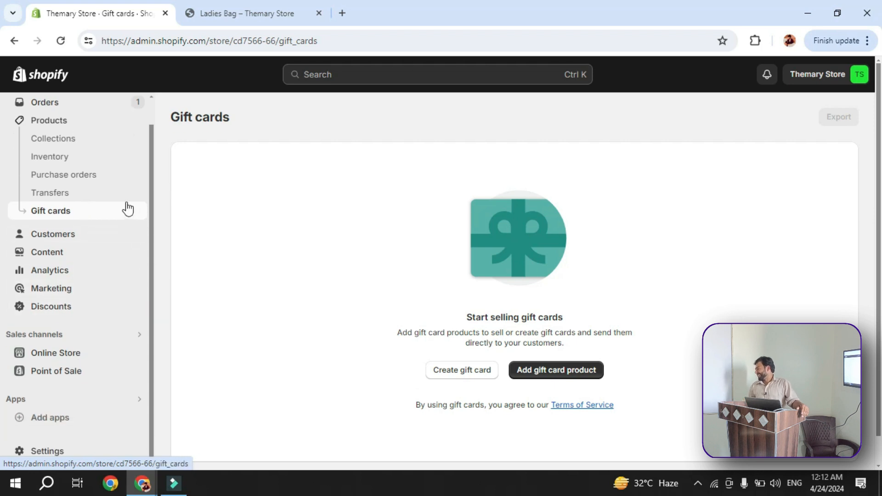
# Return from the gift cards page to the list of product collections
pyautogui.scroll(1, 125, 206)
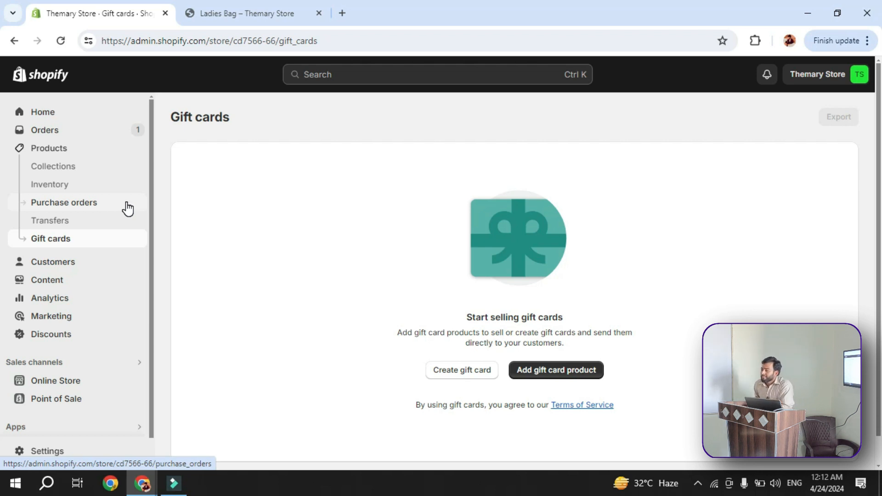
pyautogui.click(77, 156)
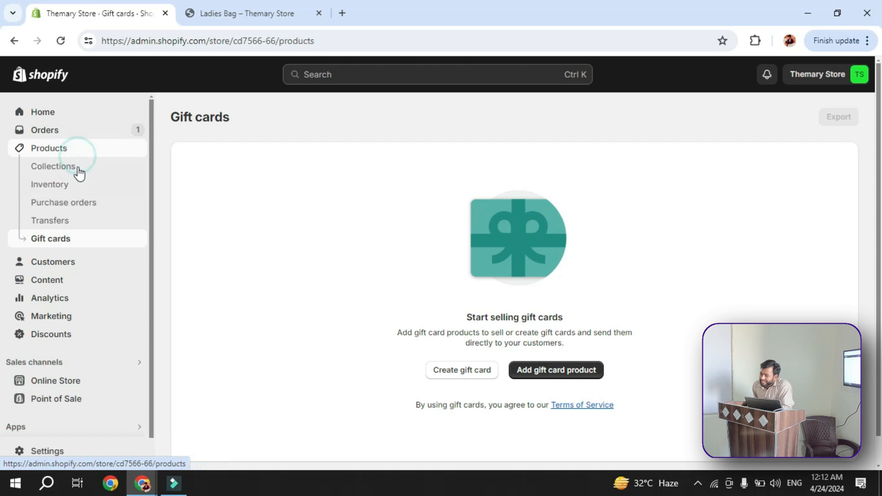
pyautogui.click(78, 170)
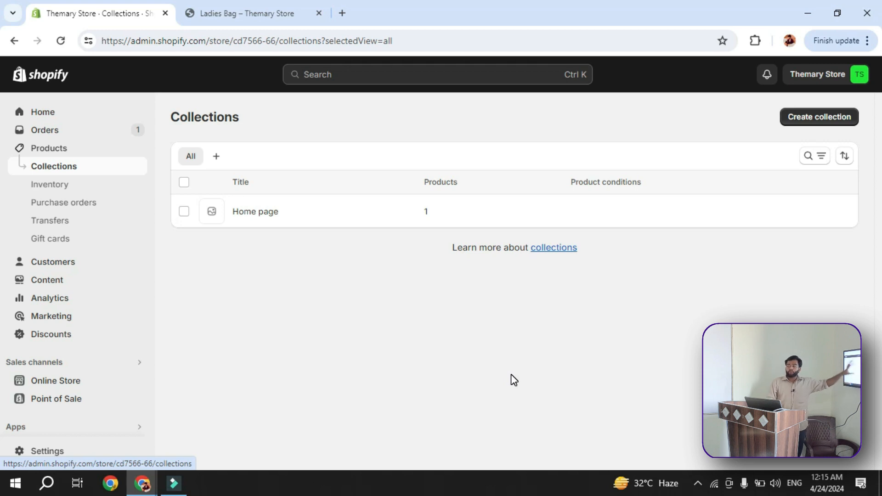
# Switch to the storefront's Ladies Bag page, add the black medium variant to the cart and raise its cart quantity to 2
pyautogui.click(221, 14)
pyautogui.scroll(-4, 271, 311)
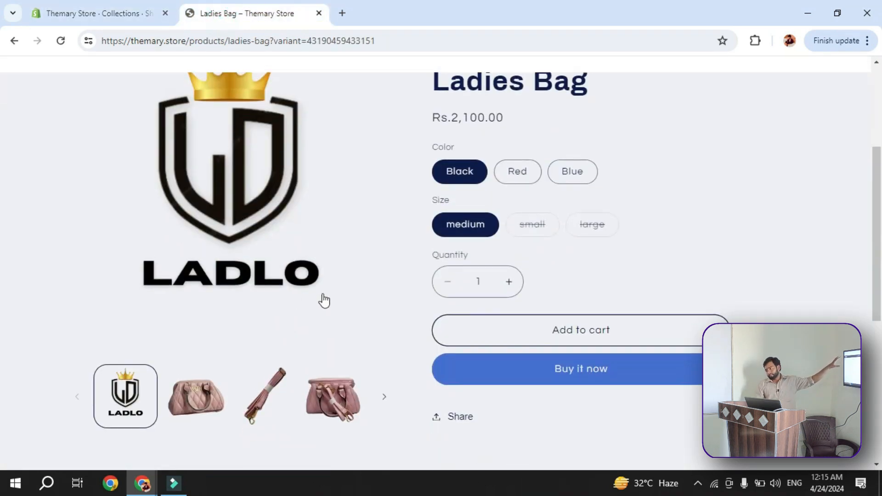
pyautogui.scroll(1, 324, 301)
pyautogui.click(656, 381)
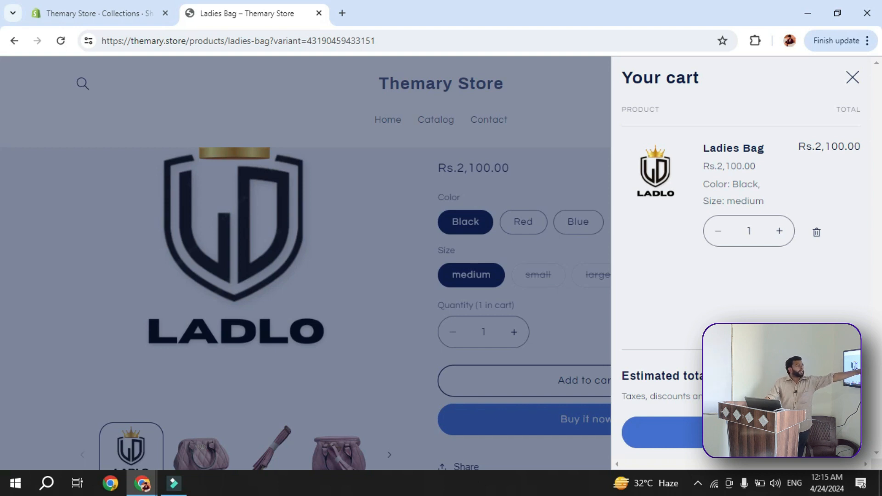
pyautogui.click(779, 230)
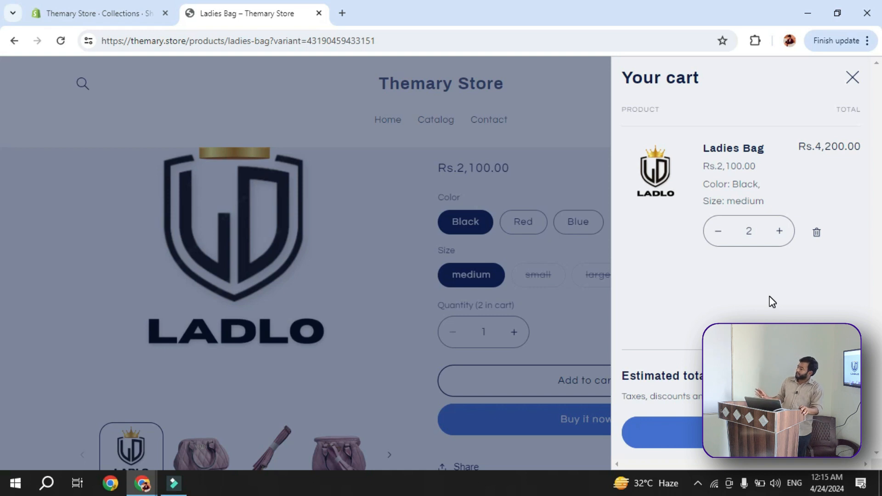
# Proceed to checkout, review its contact, delivery, shipping and payment sections, and return to the Shopify admin
pyautogui.click(740, 432)
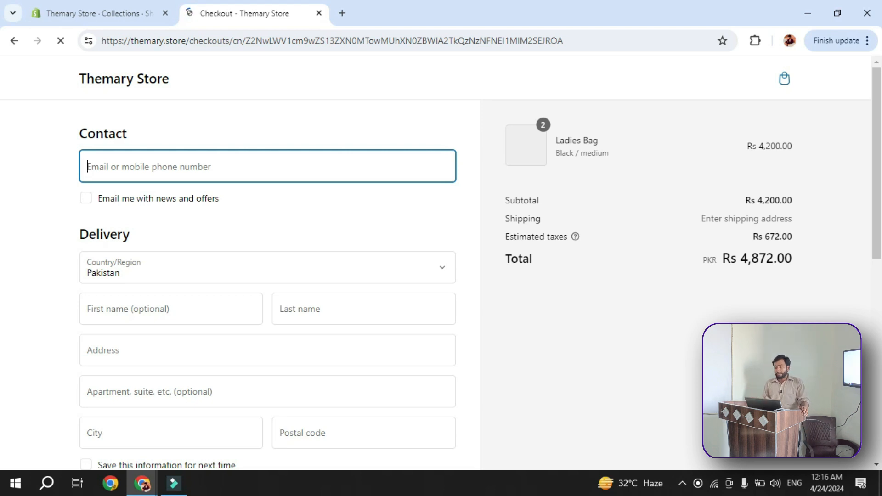
pyautogui.scroll(-2, 301, 399)
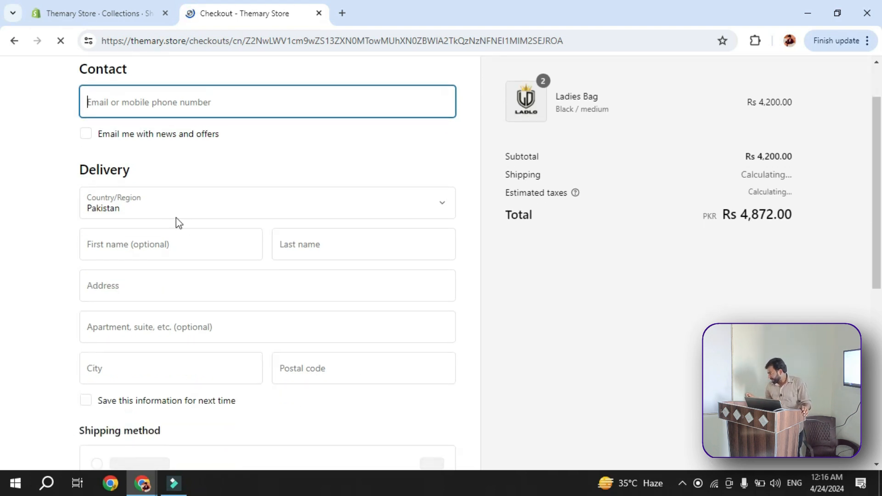
pyautogui.scroll(-1, 161, 349)
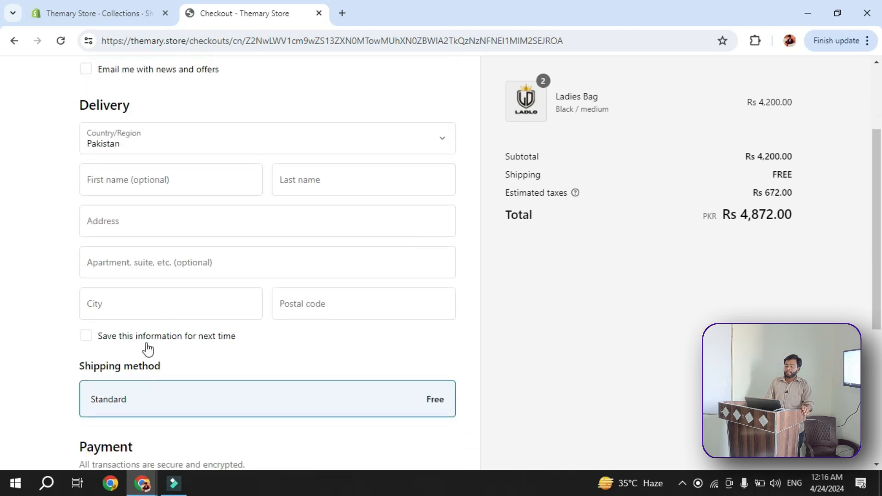
pyautogui.scroll(-1, 369, 307)
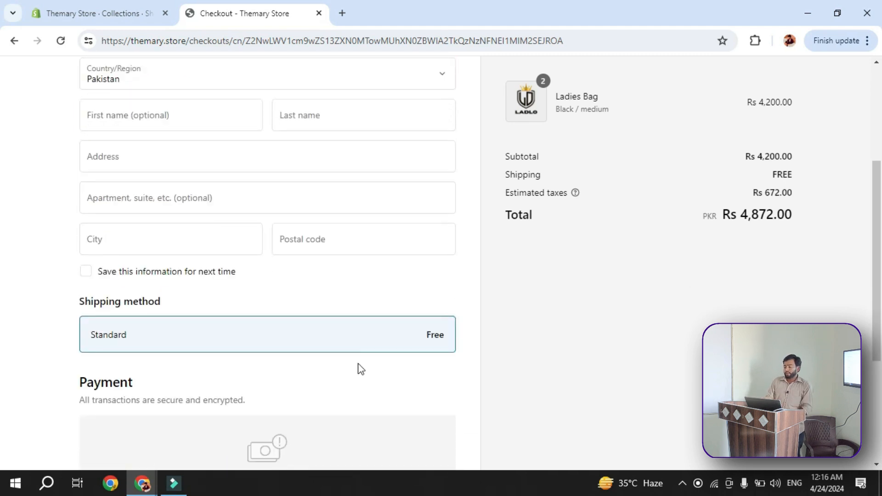
pyautogui.scroll(-3, 380, 360)
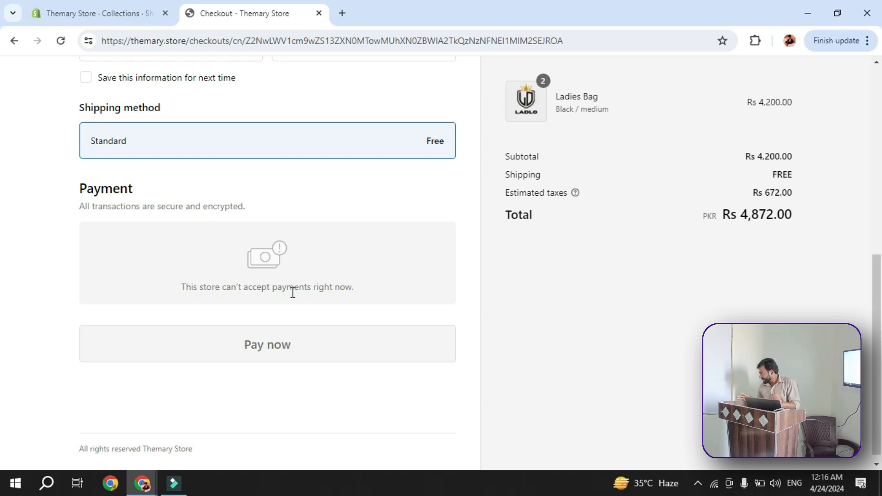
pyautogui.scroll(8, 262, 276)
pyautogui.click(110, 19)
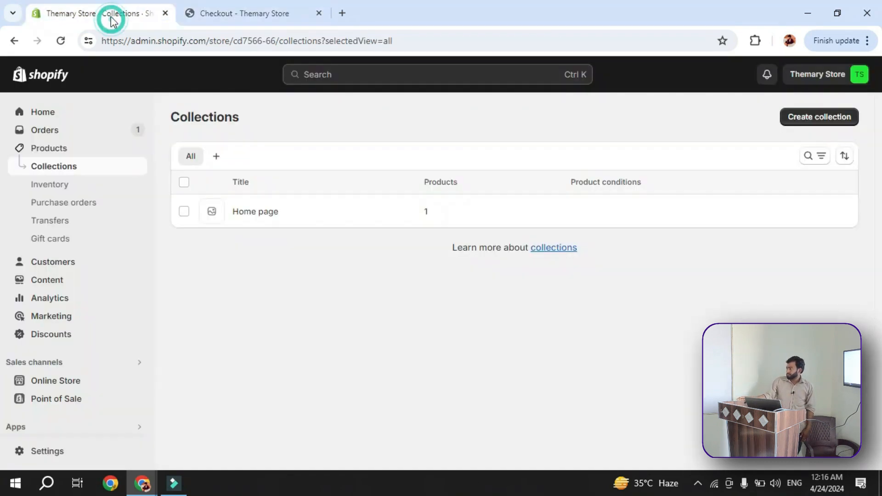